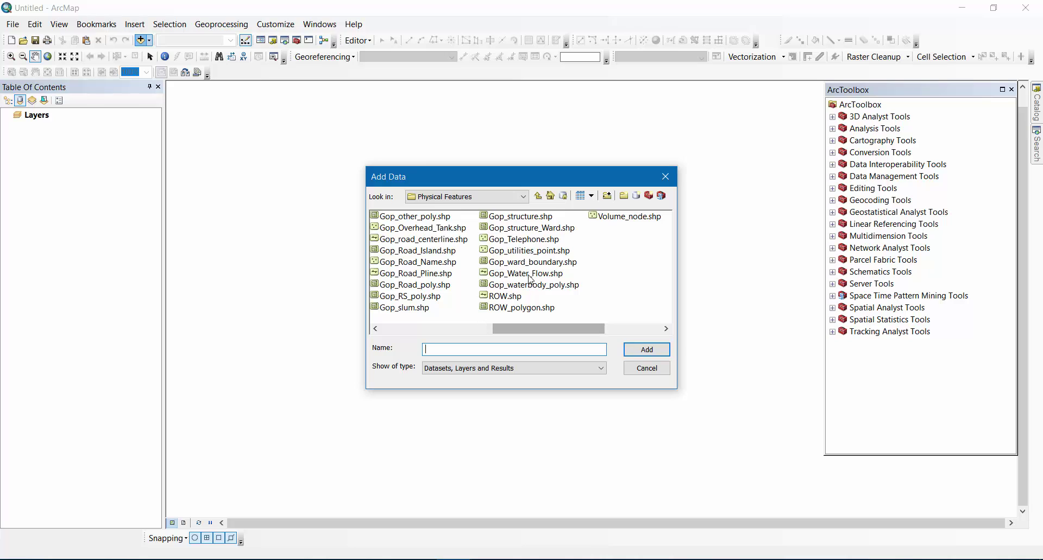
Add the Gop_ward_boundary.shp shapefile from the Physical Features folder to the map and close ArcToolbox
left_click(528, 265)
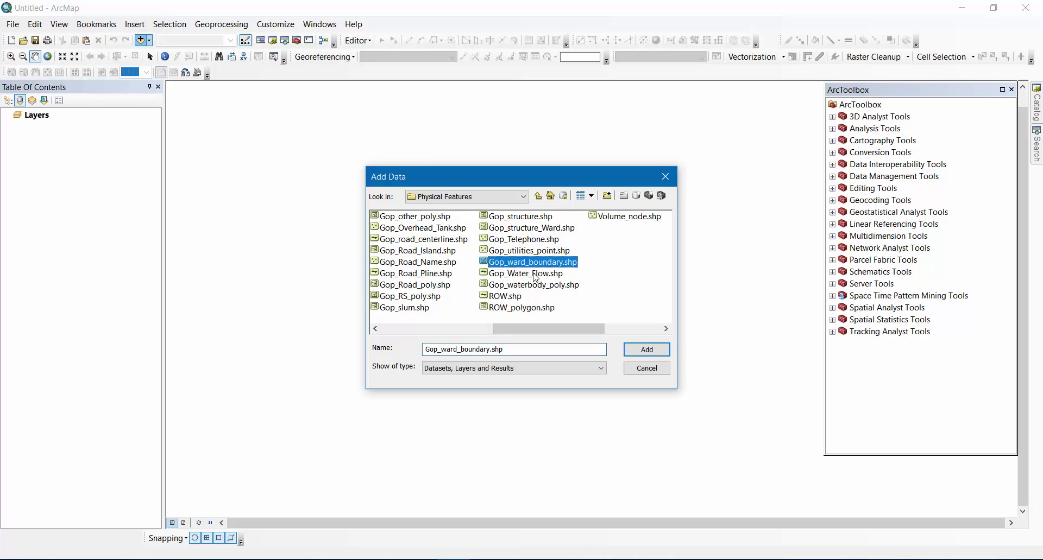
left_click(651, 353)
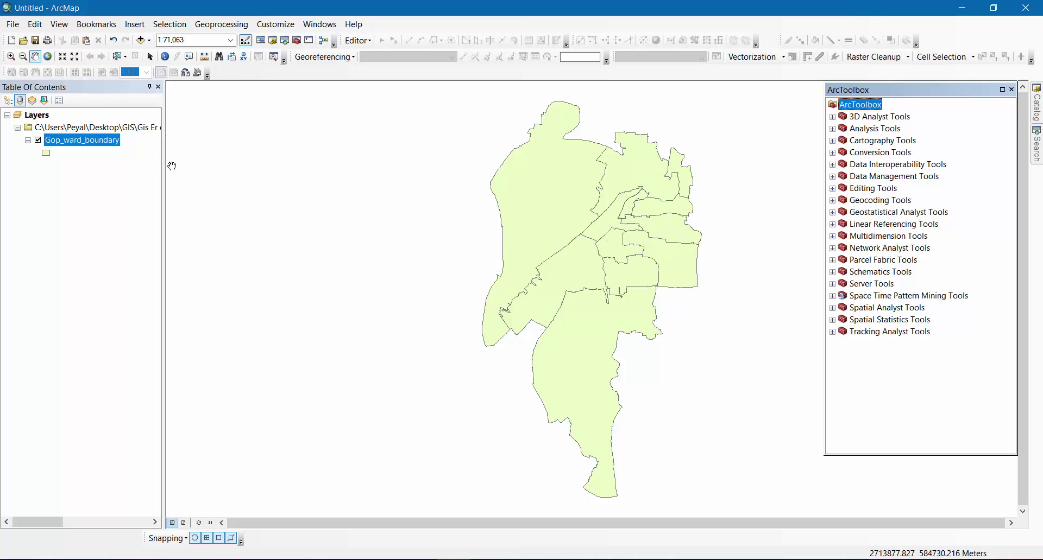
left_click(1011, 90)
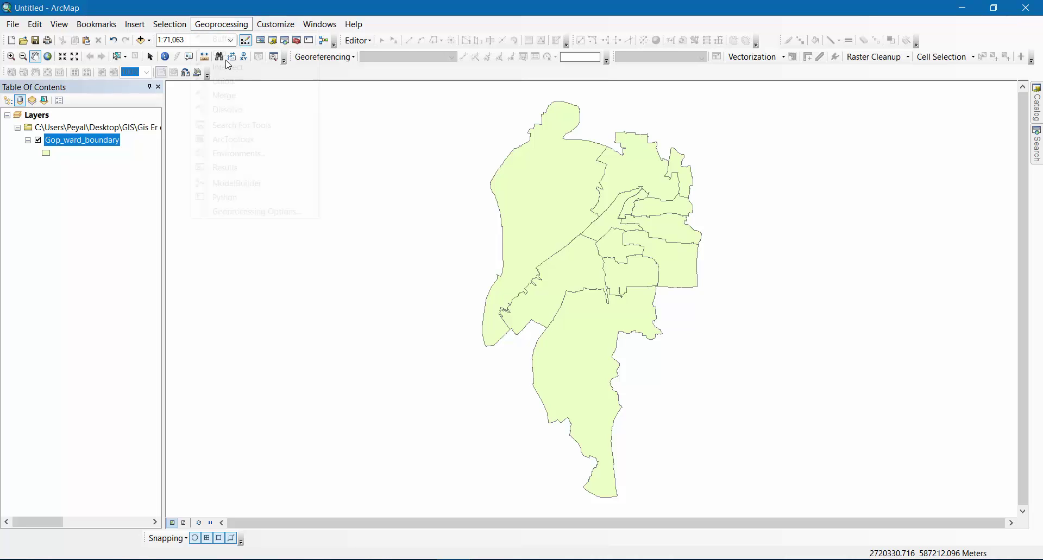
Dissolve Gop_ward_boundary into a feature class named WARD in the Making of Project Tutorial folder, and remove the source boundary data
left_click(234, 109)
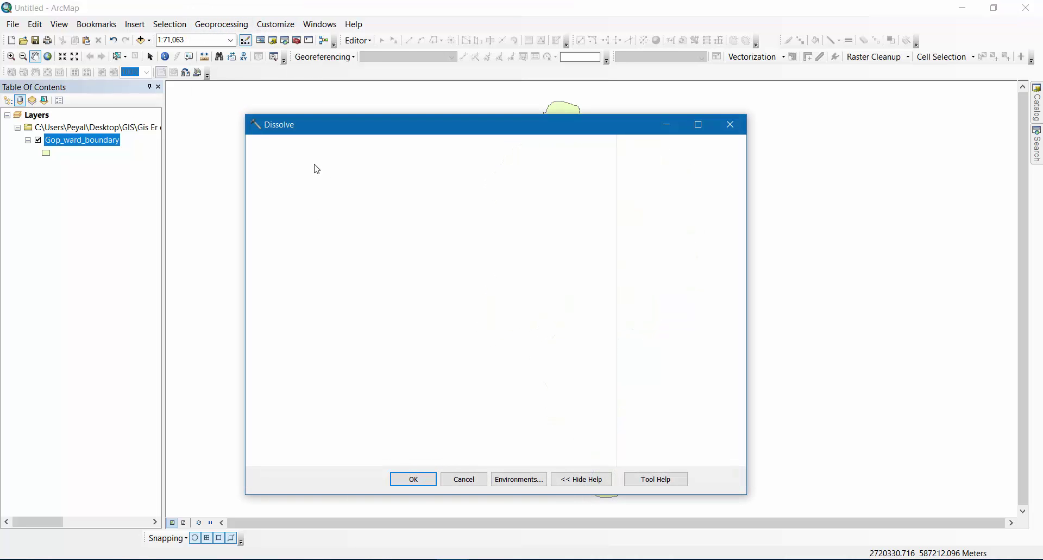
left_click(571, 161)
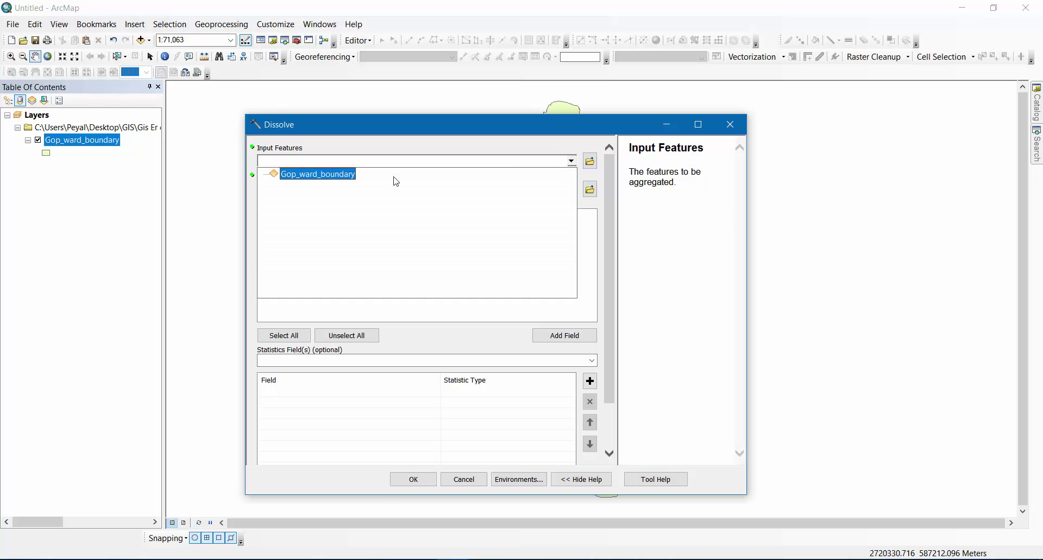
left_click(333, 174)
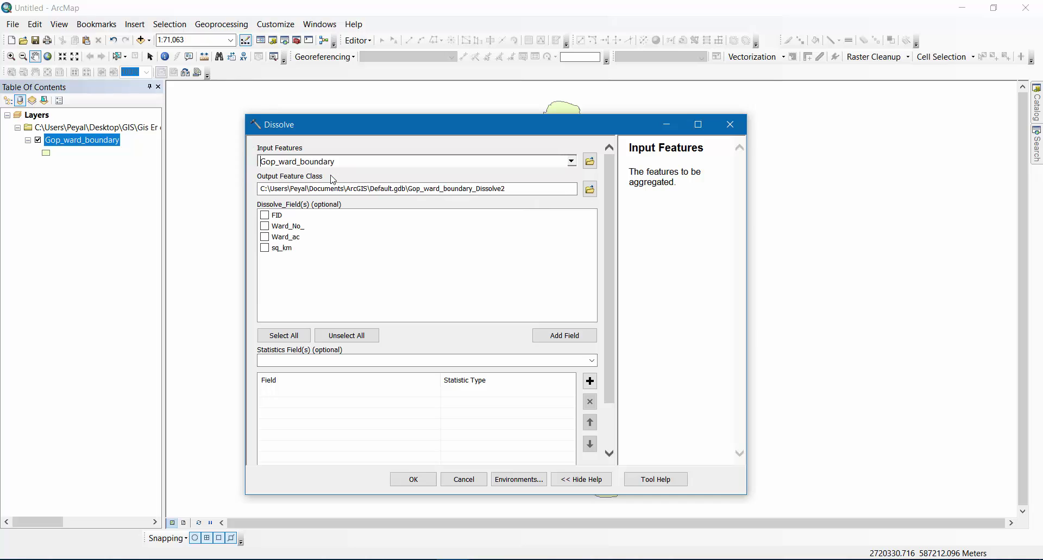
left_click(589, 191)
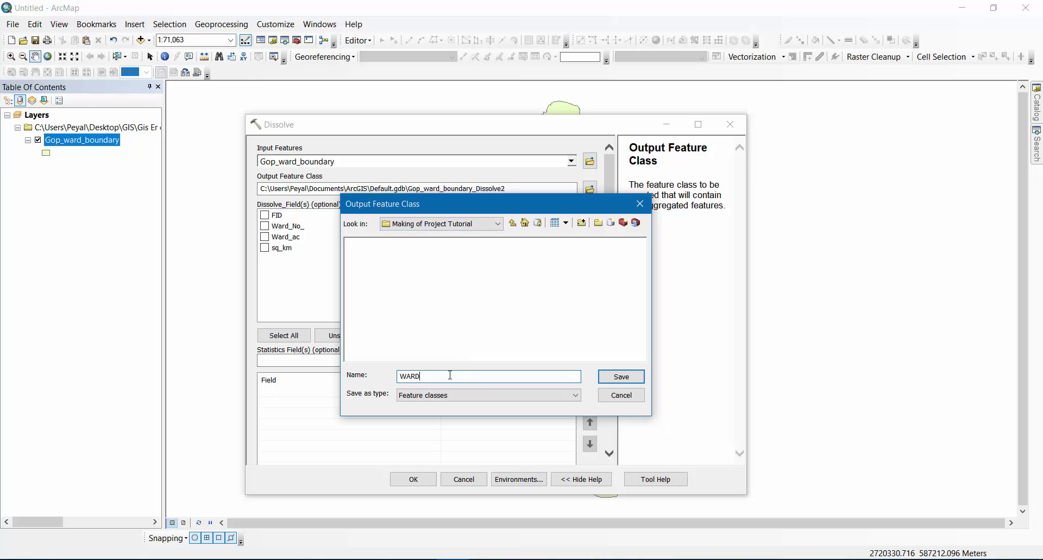
left_click(622, 378)
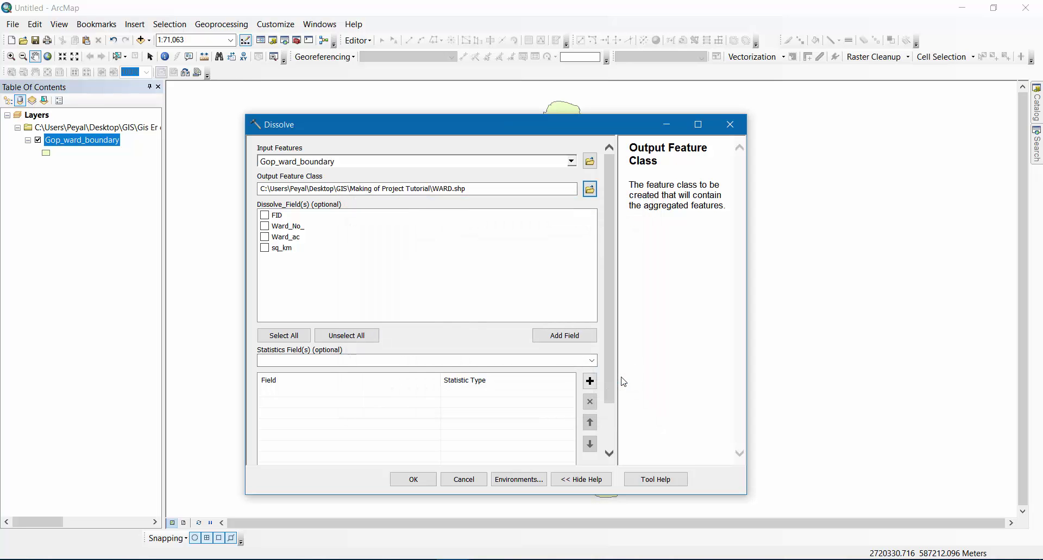
left_click(424, 483)
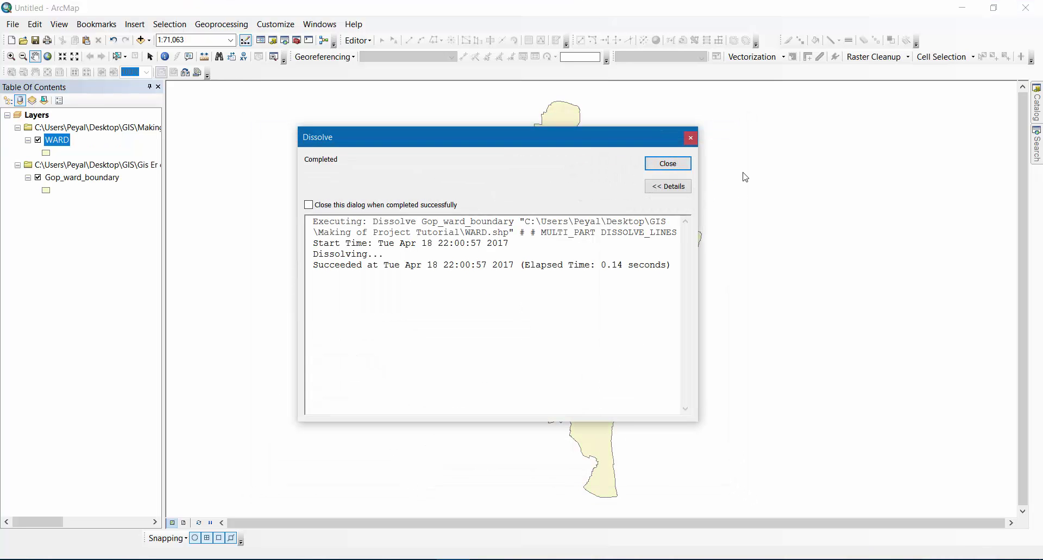
left_click(667, 163)
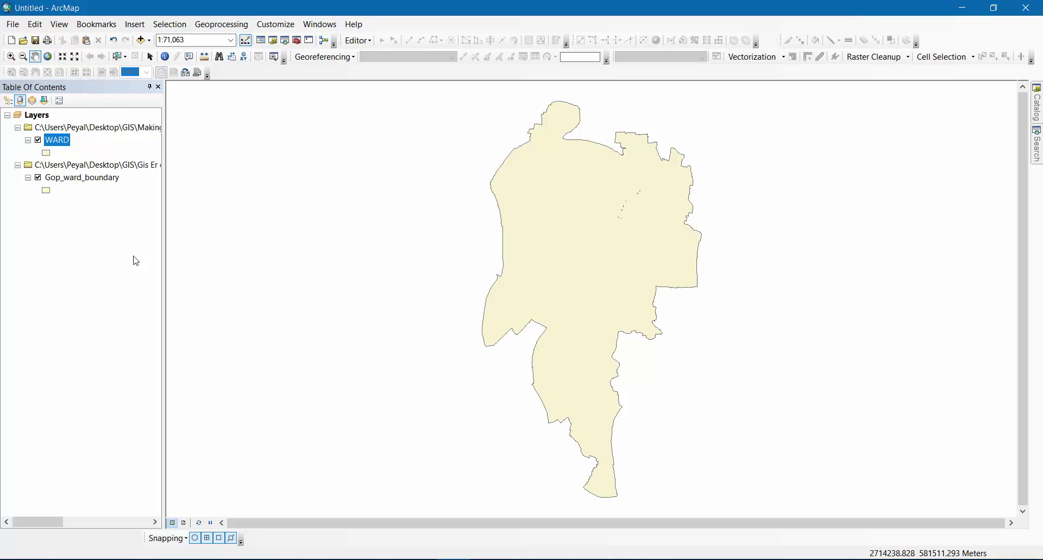
right_click(101, 166)
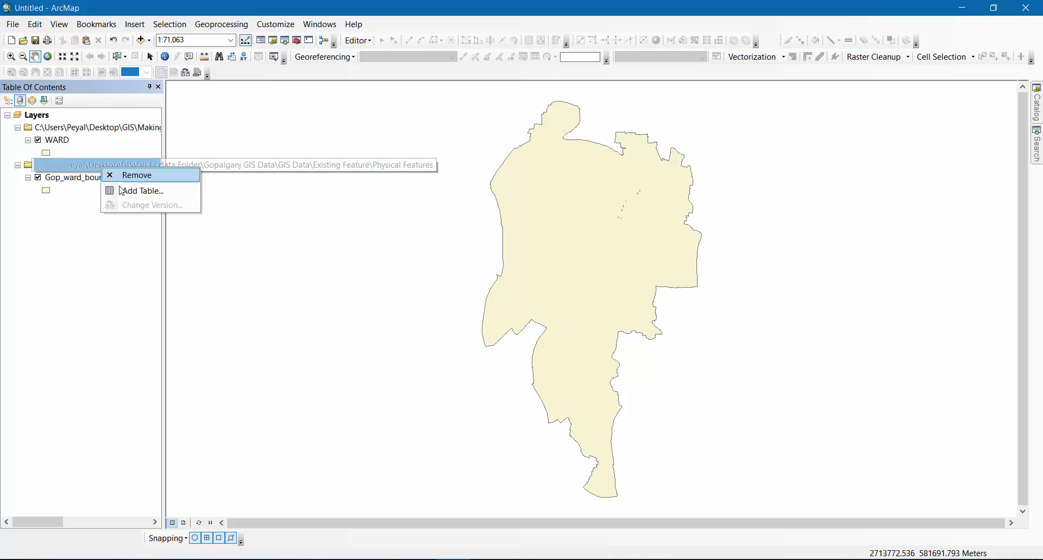
left_click(133, 176)
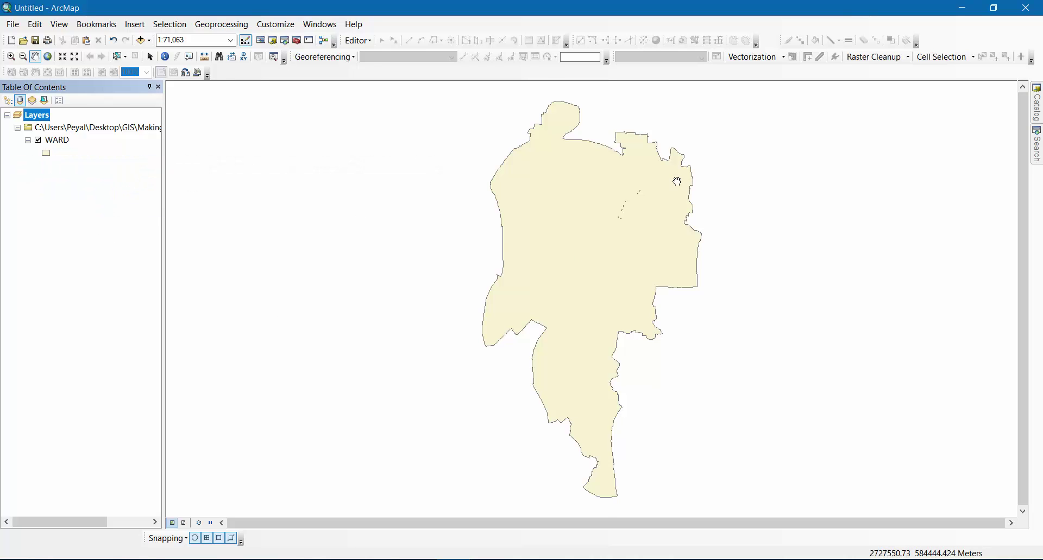
Start editing the WARD polygon and delete all the stray vertices scattered inside its outer boundary
scroll(678, 181, "down", 5)
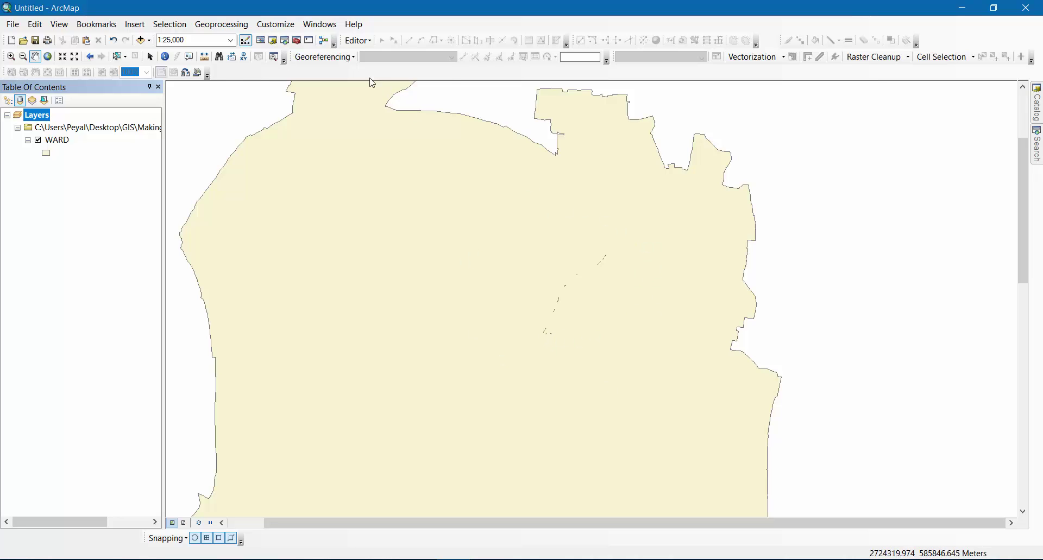
left_click(360, 40)
left_click(369, 54)
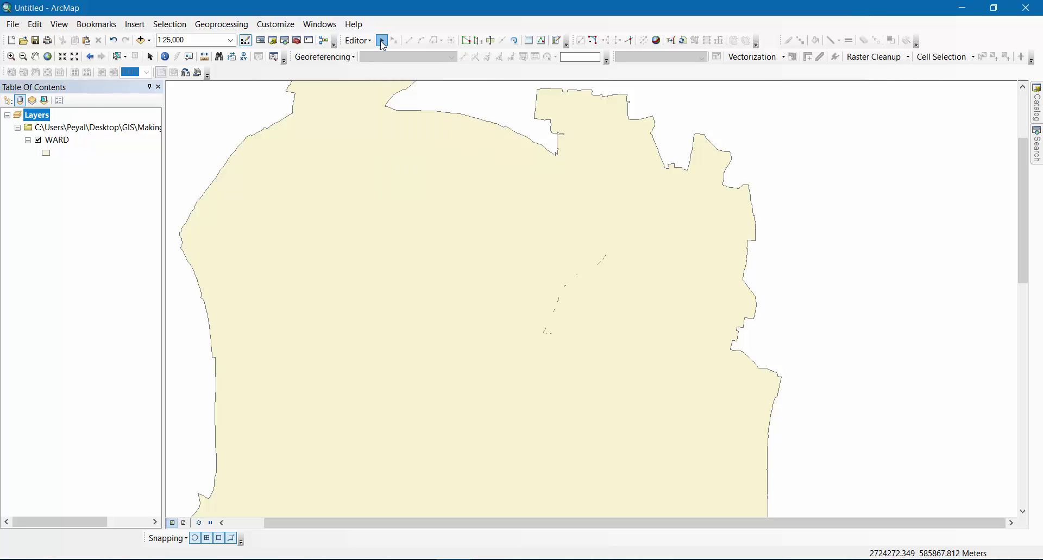
double_click(506, 247)
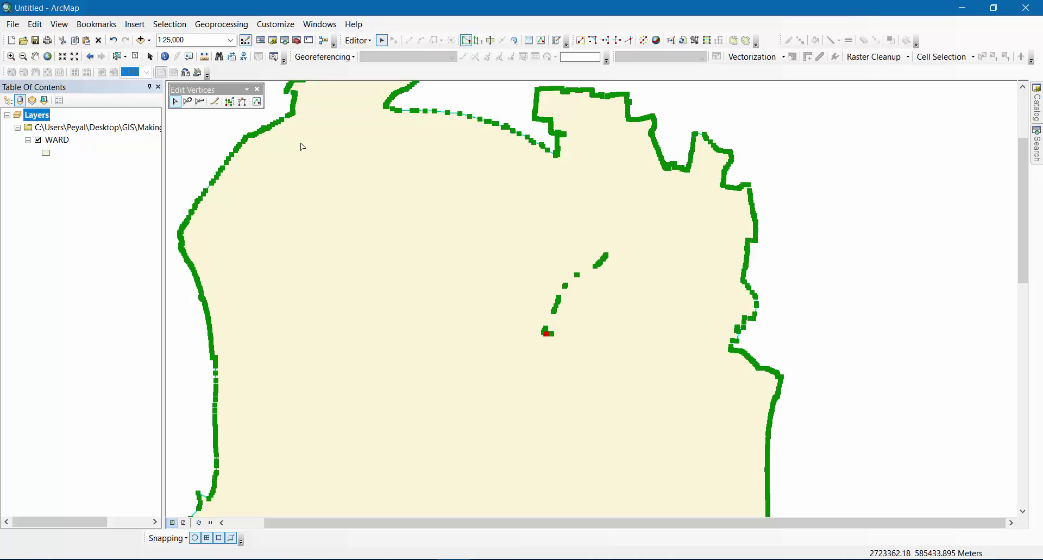
left_click(200, 105)
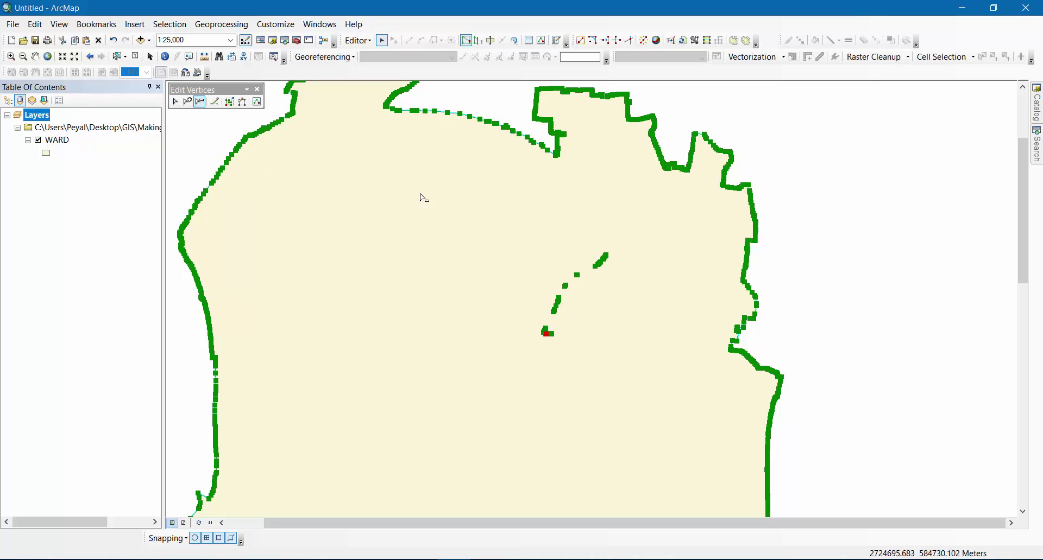
left_click_drag(423, 192, 684, 391)
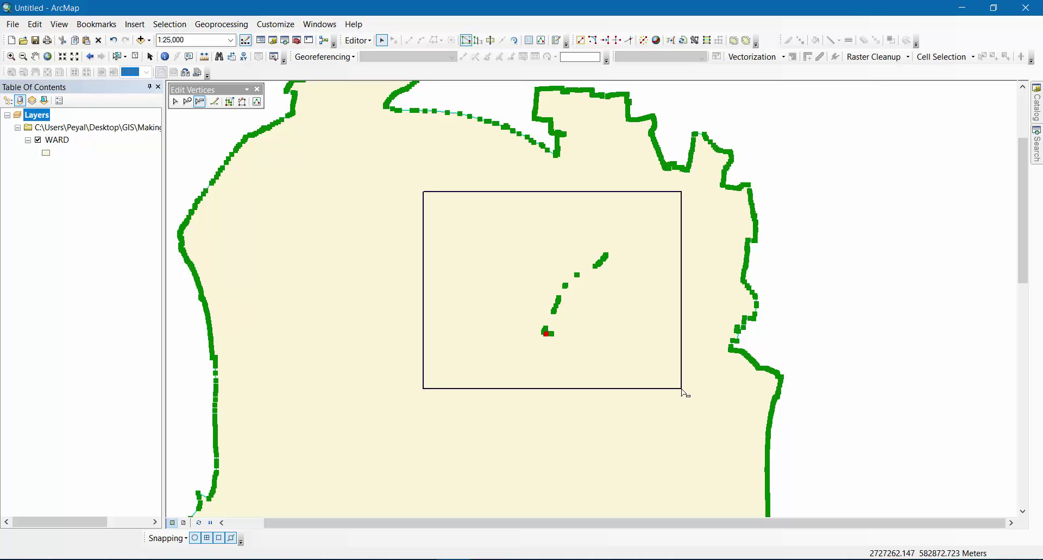
left_click_drag(683, 390, 683, 392)
End the editing session on the WARD layer and save the edits
scroll(577, 264, "up", 1)
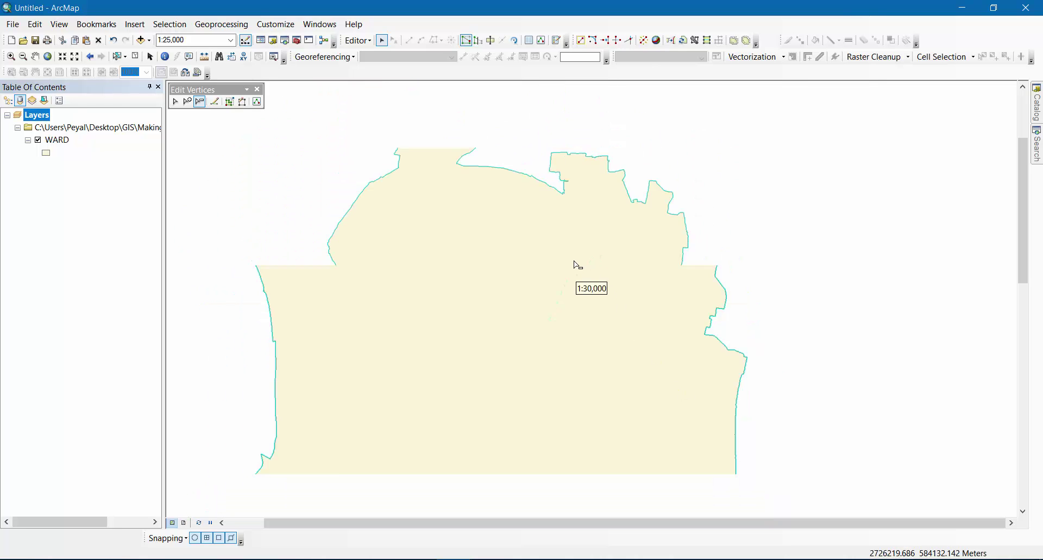
scroll(578, 264, "up", 2)
scroll(571, 285, "up", 1)
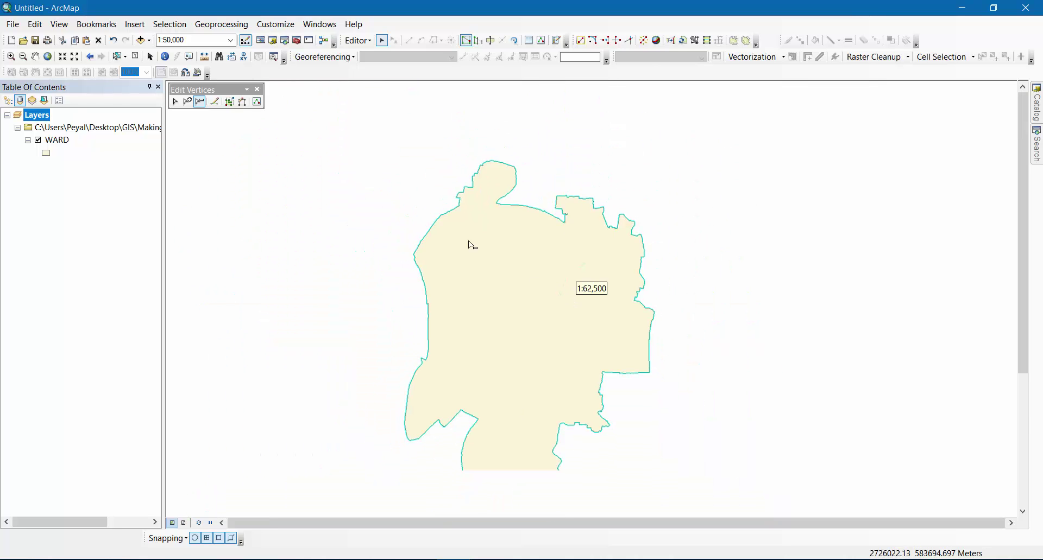
left_click(357, 41)
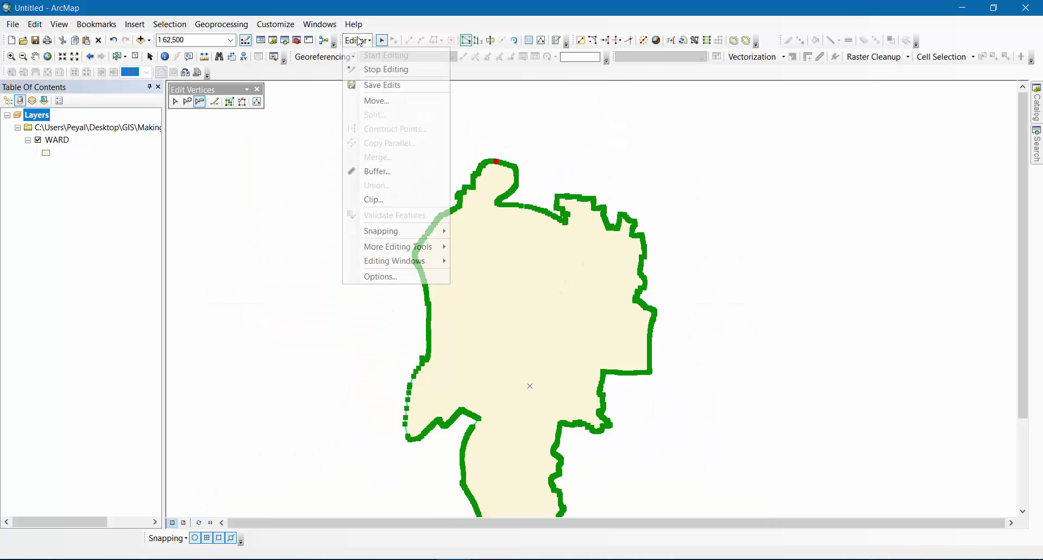
left_click(381, 69)
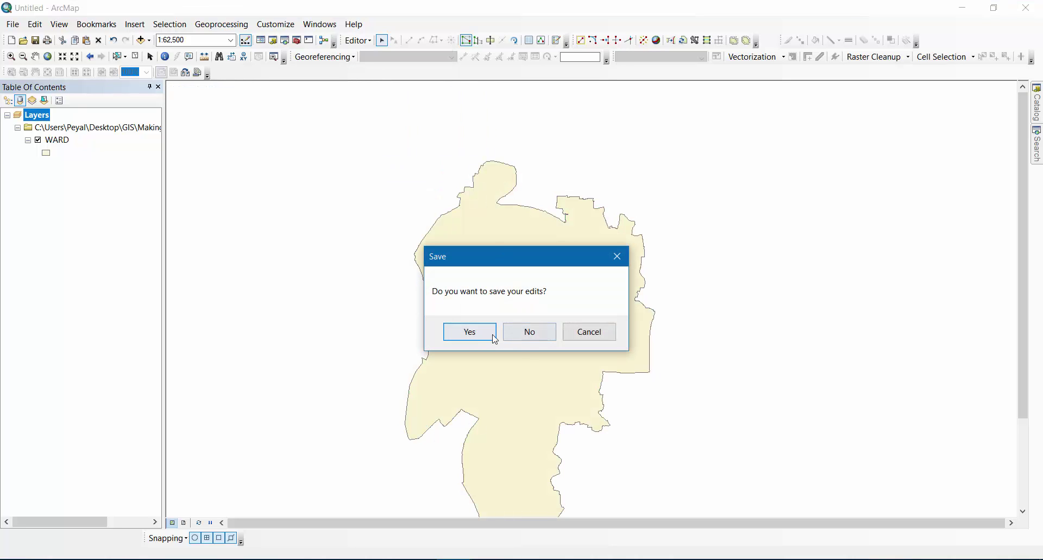
left_click(469, 332)
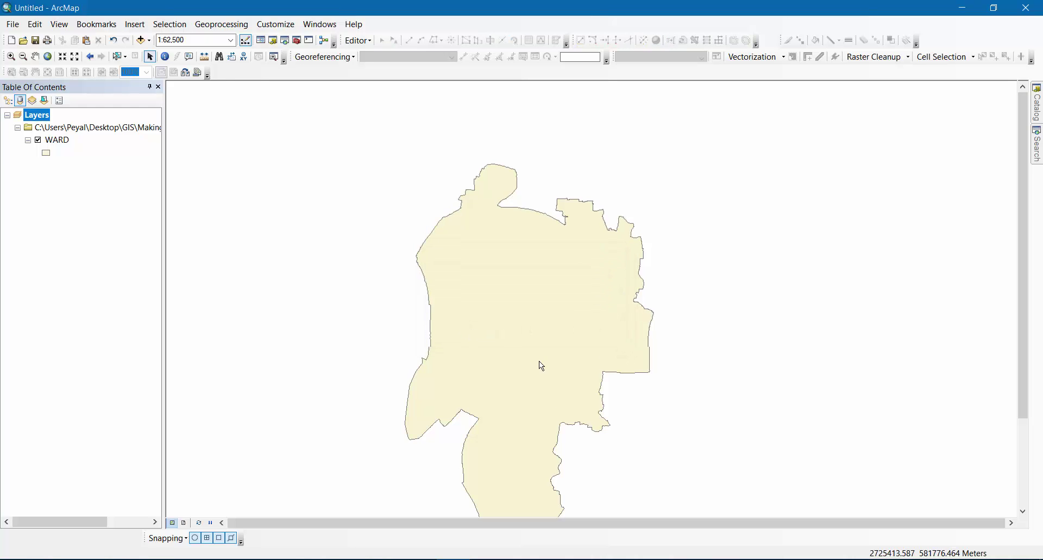
Add the Gop_All_Point.shp shapefile from the Physical Features folder to the map
scroll(539, 360, "up", 2)
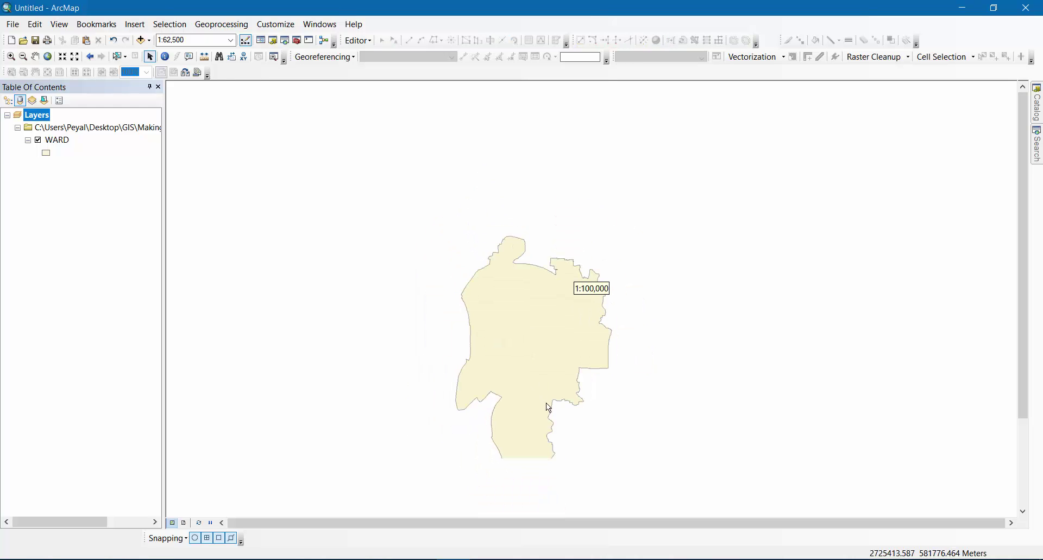
left_click(79, 132)
left_click(54, 140)
right_click(54, 140)
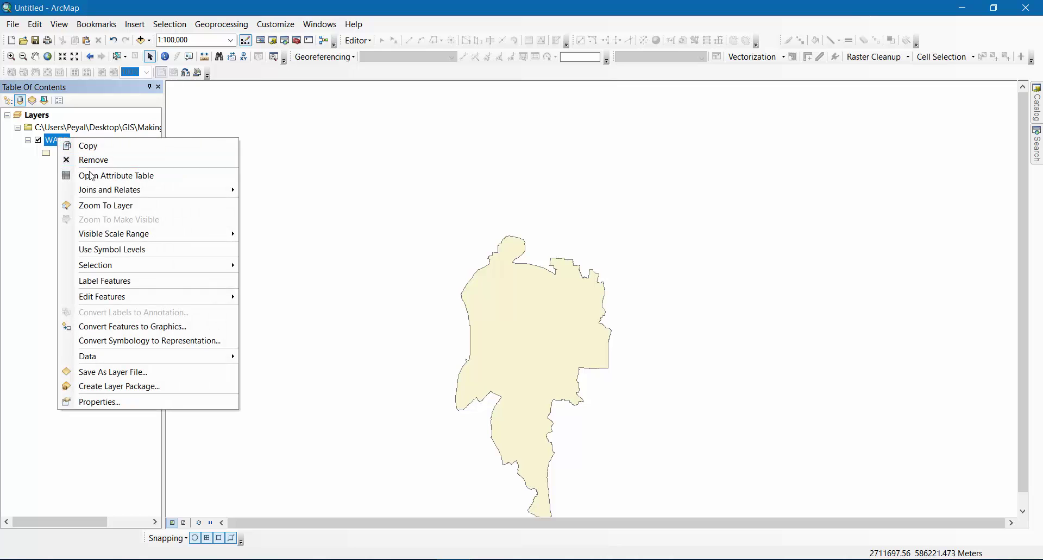
left_click(98, 205)
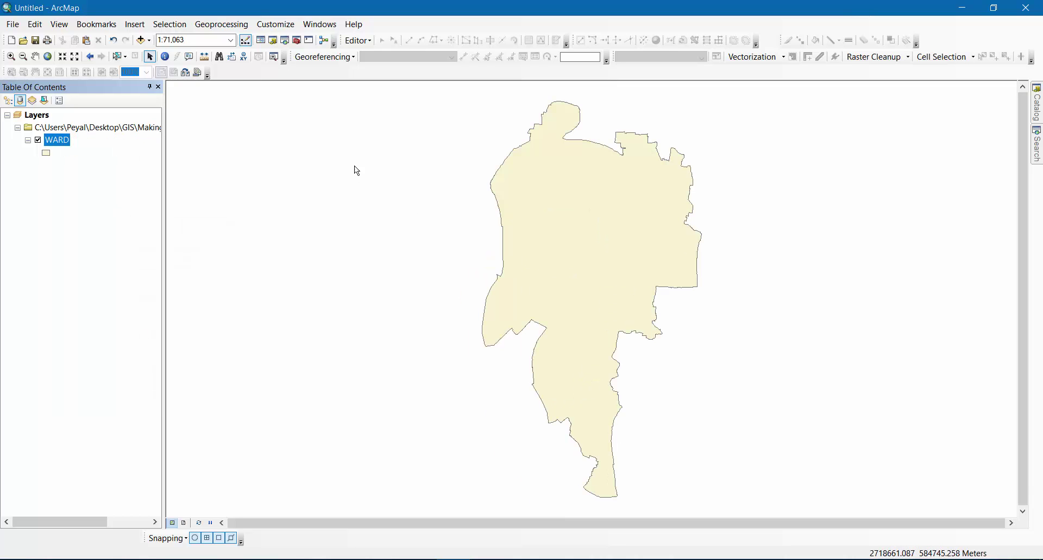
left_click(142, 43)
left_click(406, 241)
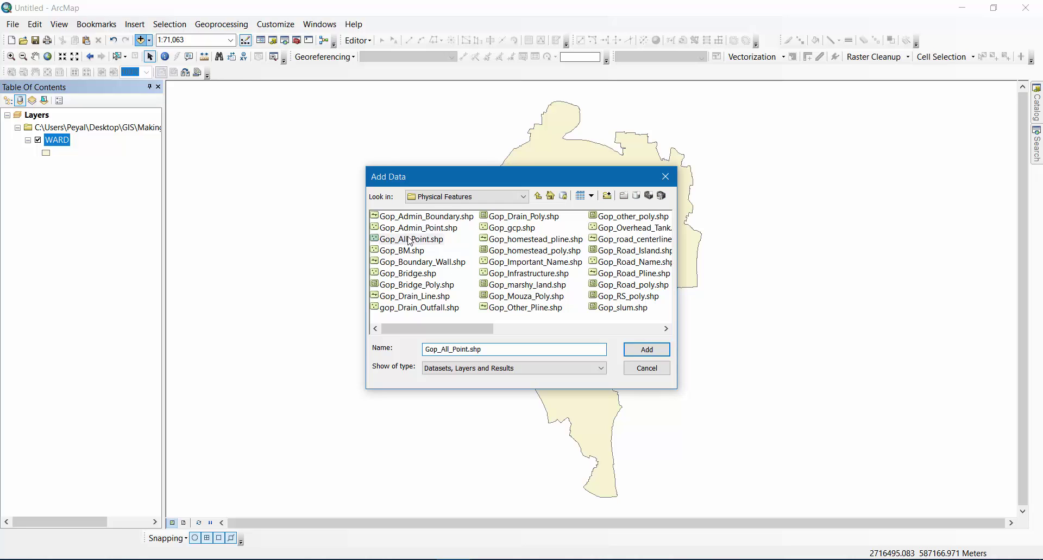
left_click(650, 351)
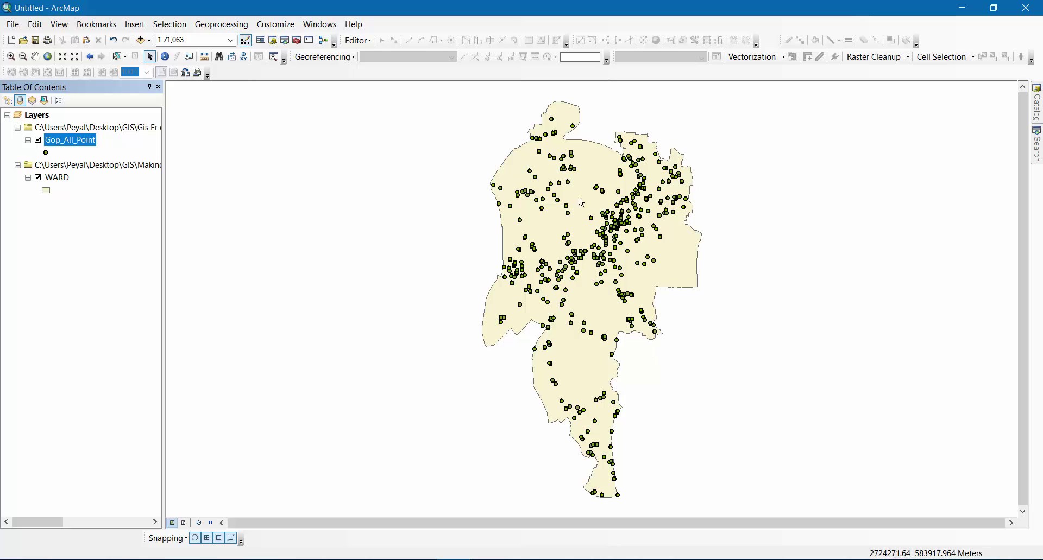
Sort the Gop_All_Point attribute table by Type and examine the kinds of point features it contains
right_click(72, 145)
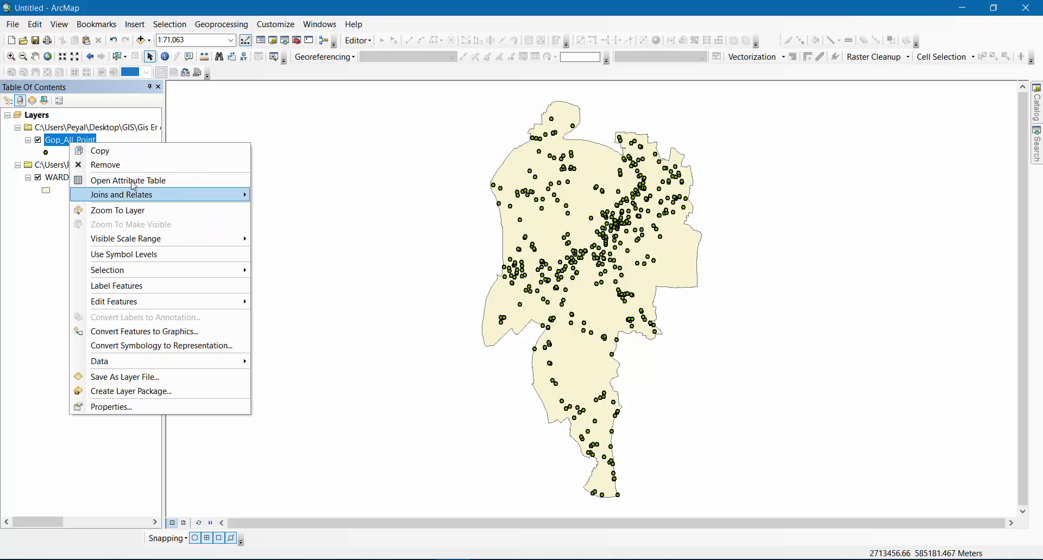
left_click(129, 184)
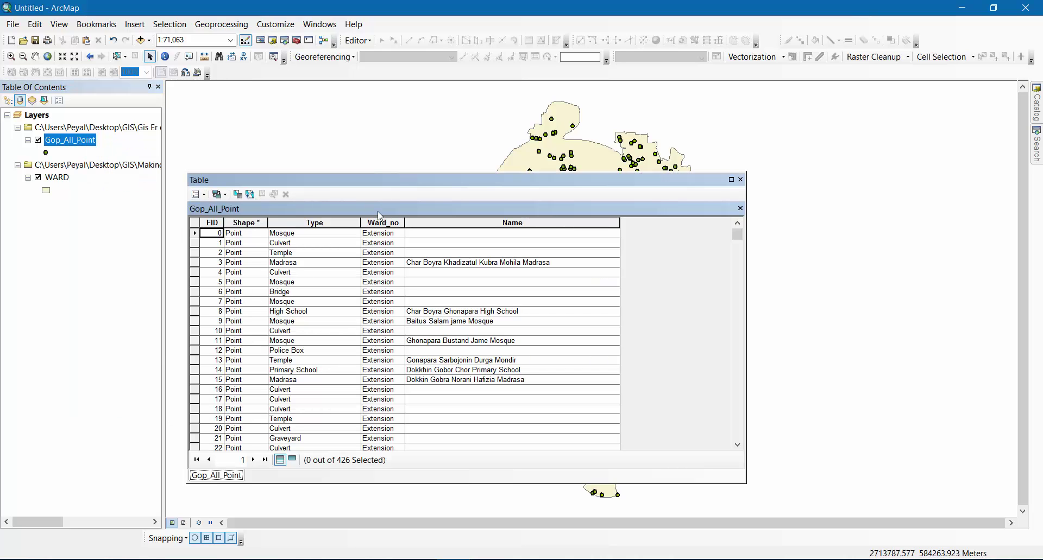
double_click(308, 223)
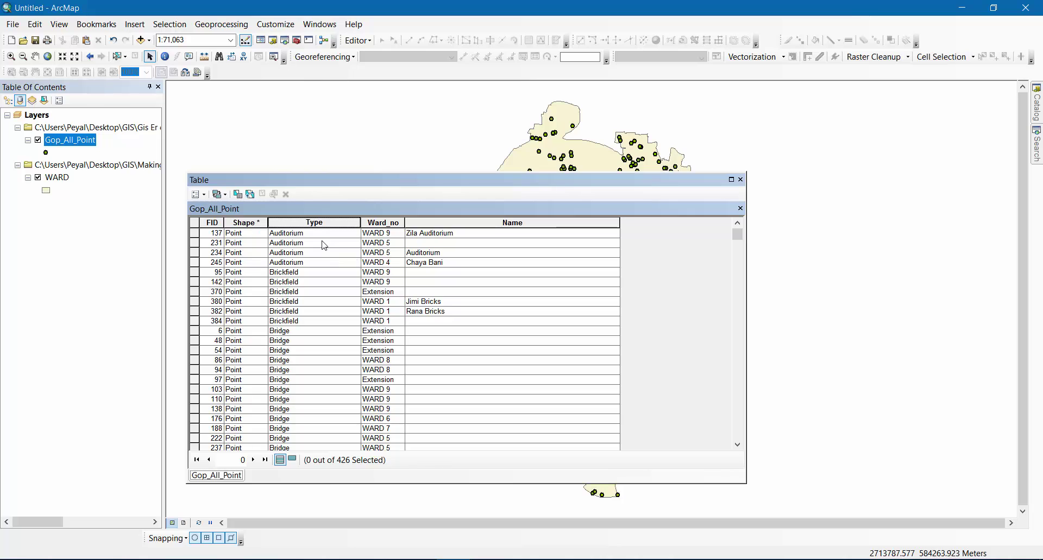
scroll(315, 247, "down", 2)
scroll(315, 247, "down", 10)
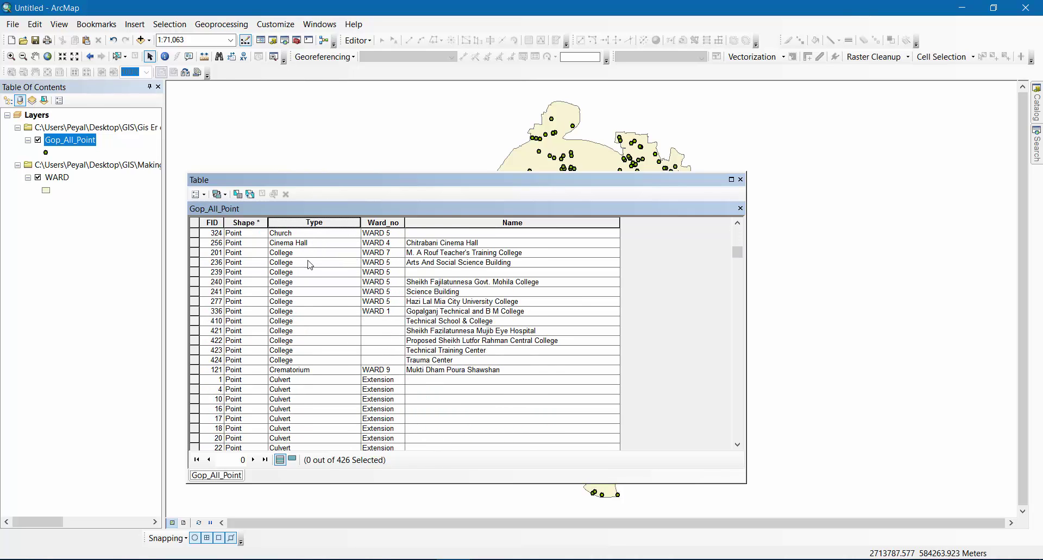
scroll(303, 260, "down", 15)
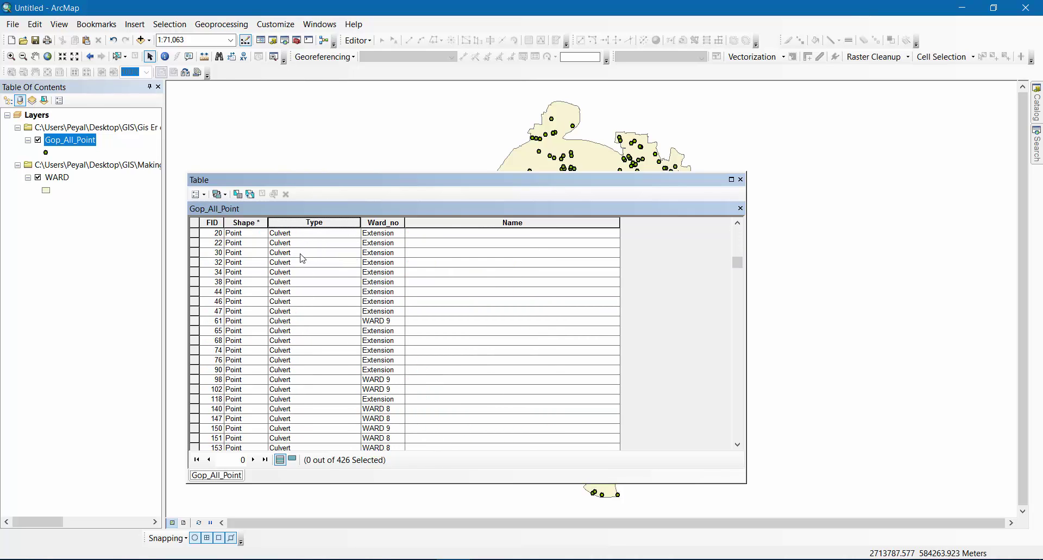
left_click_drag(742, 282, 758, 315)
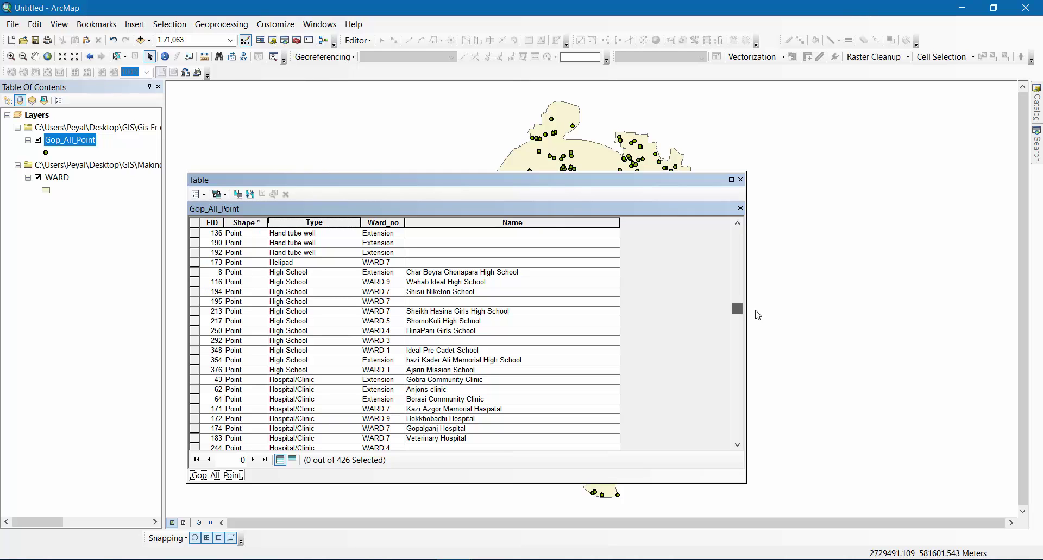
left_click_drag(758, 315, 769, 243)
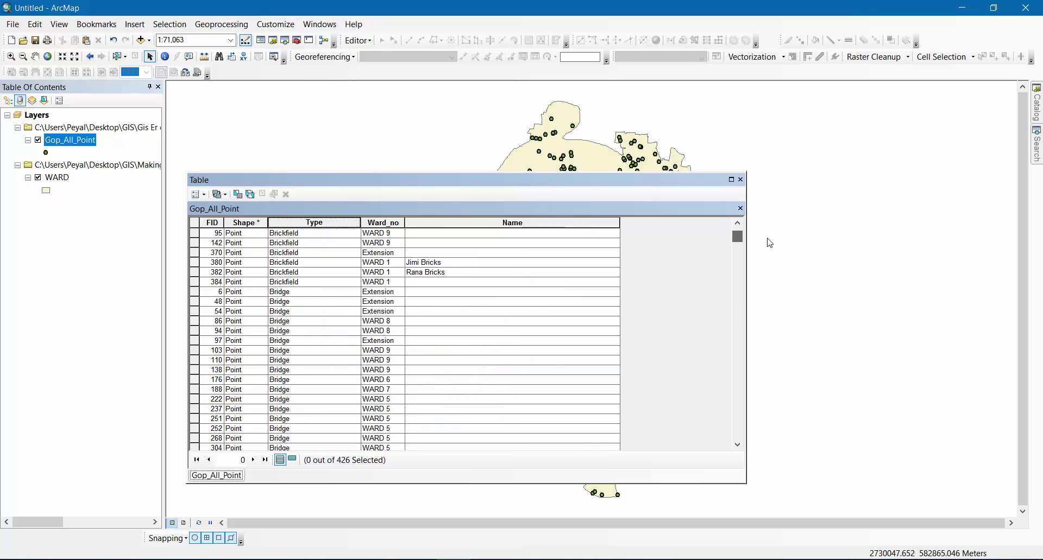
left_click(740, 179)
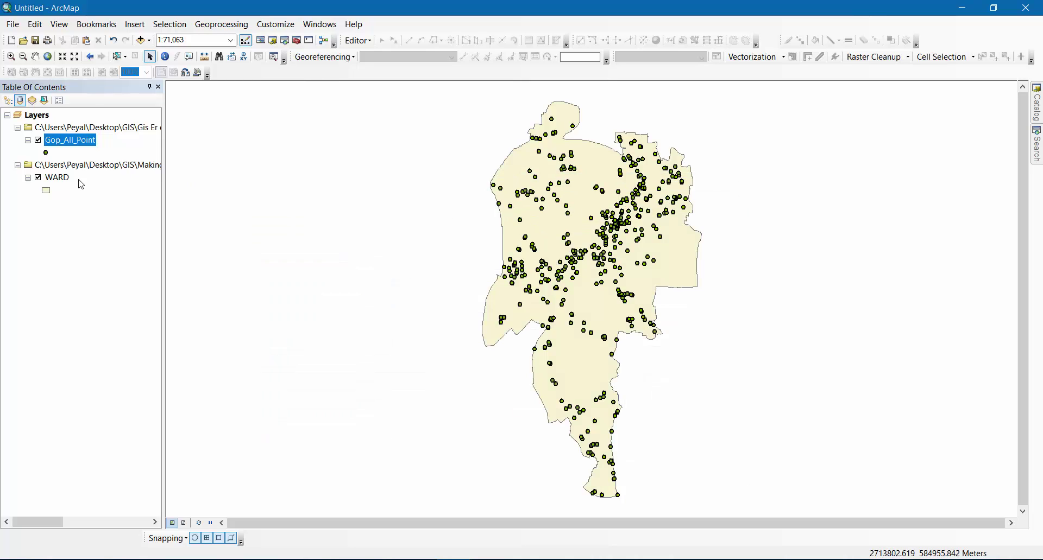
Apply a definition query to the Gop_All_Point layer showing only features where "Type" = 'High School'
right_click(73, 143)
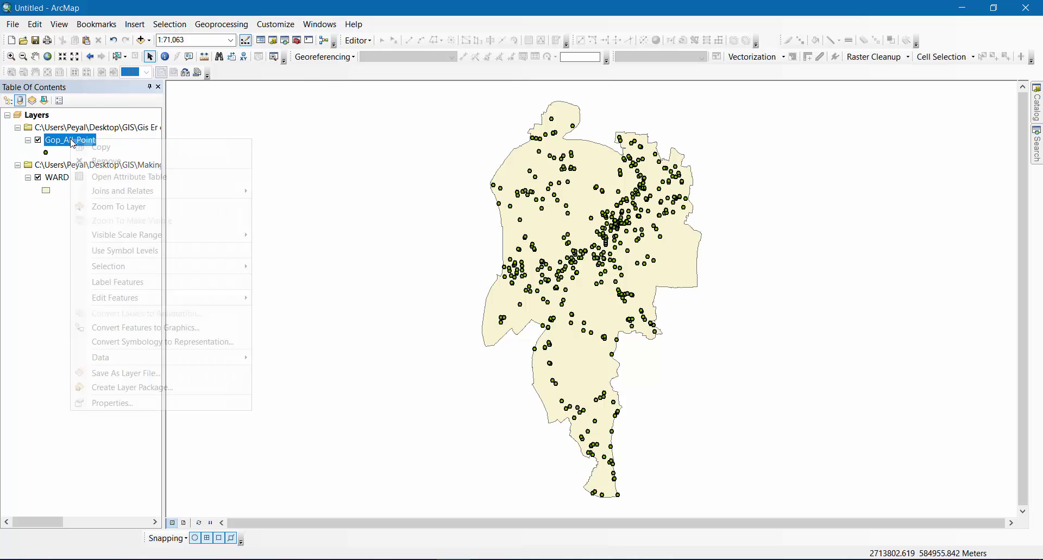
left_click(135, 402)
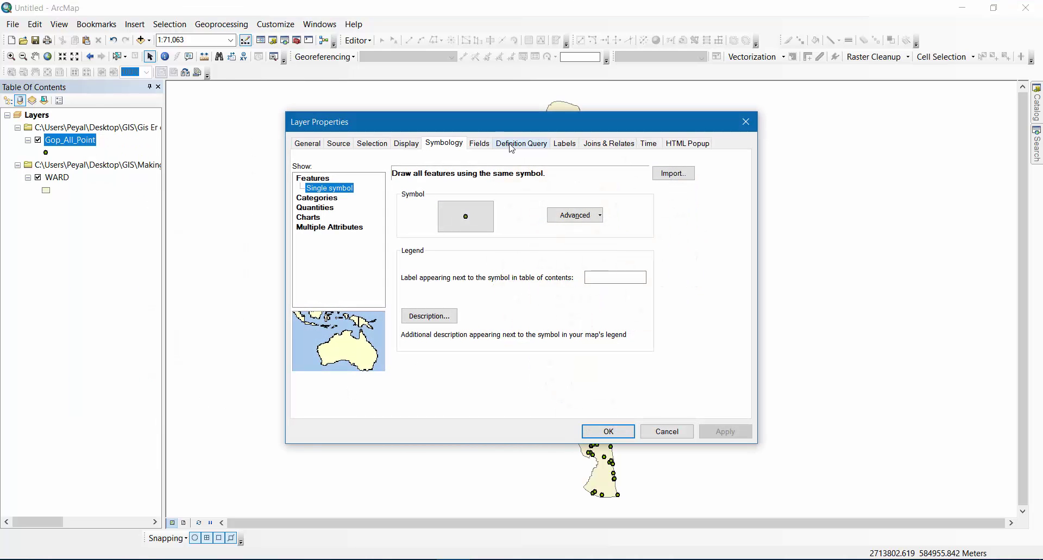
left_click(513, 147)
left_click(353, 306)
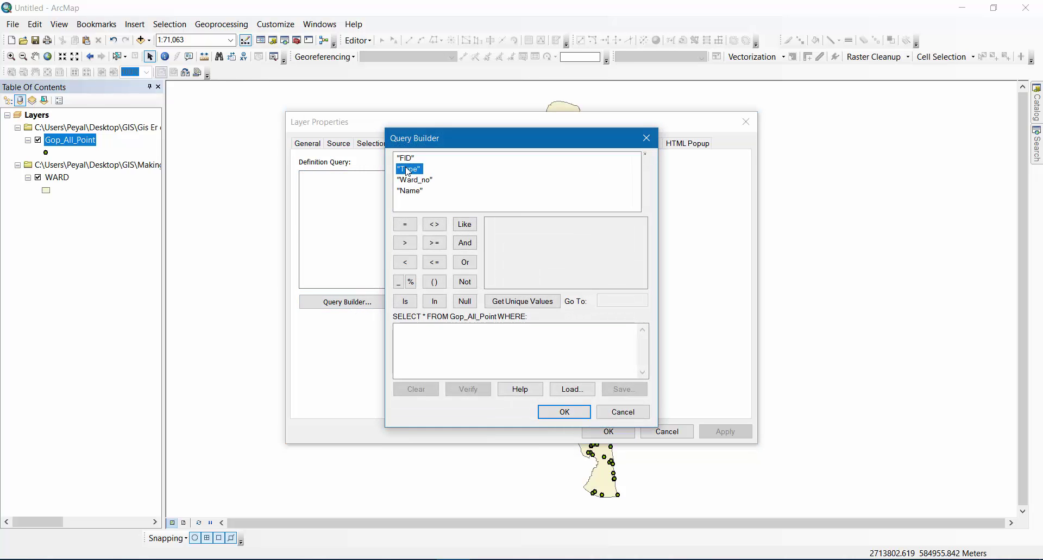
double_click(407, 169)
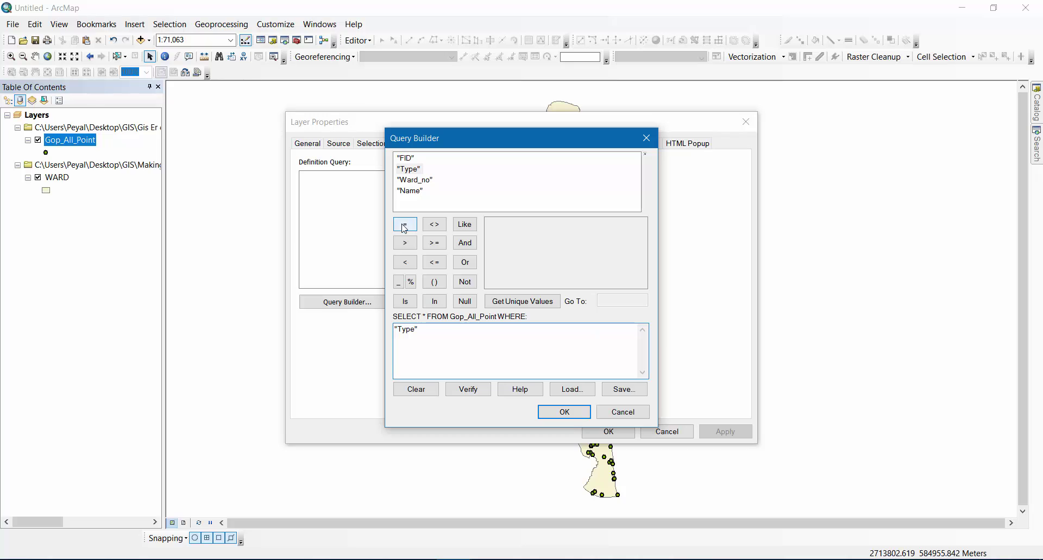
left_click(515, 301)
scroll(565, 264, "down", 5)
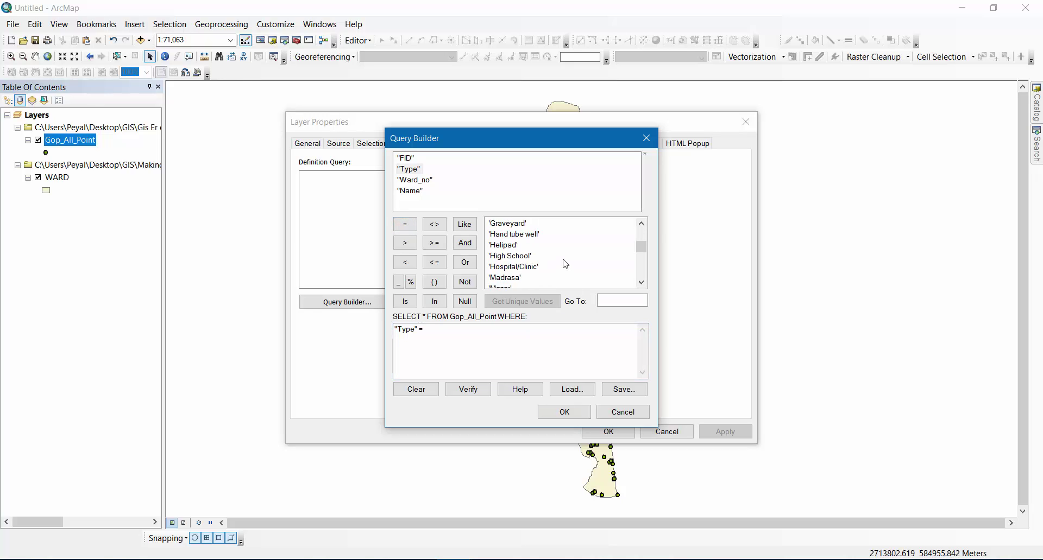
scroll(564, 264, "up", 1)
double_click(510, 256)
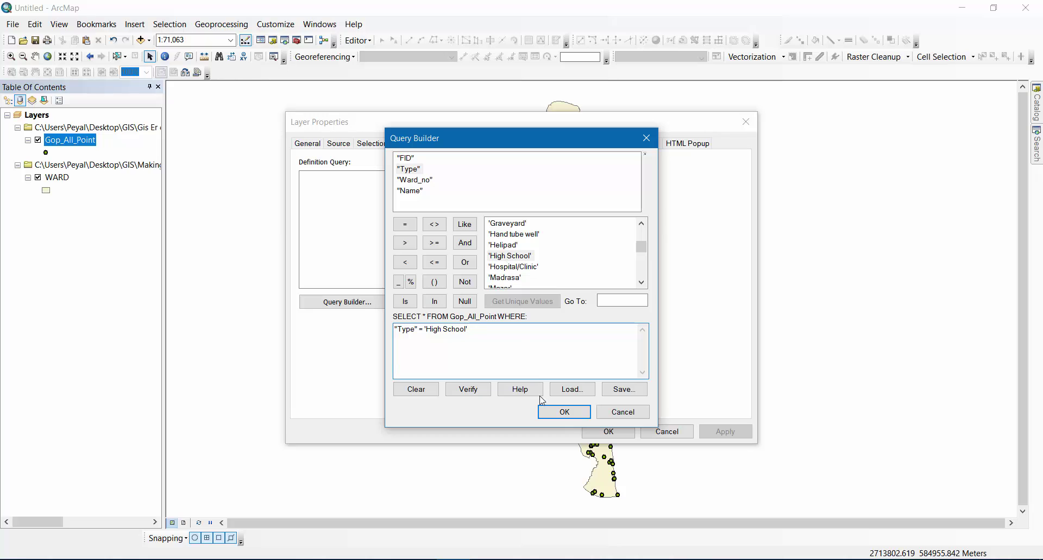
left_click(564, 413)
left_click(607, 432)
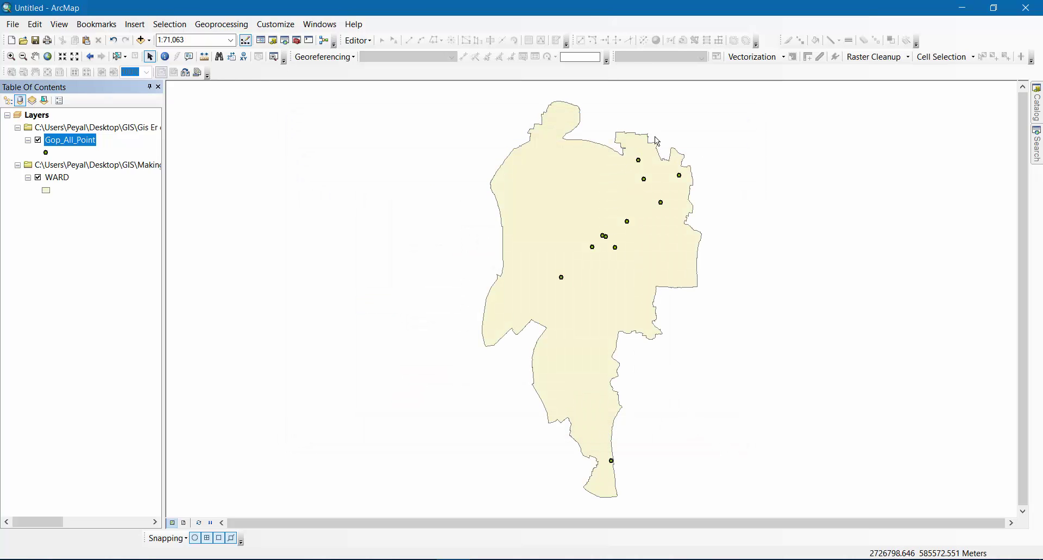
Examine the filtered high school points on the map and their records in the Gop_All_Point attribute table
scroll(629, 419, "up", 1)
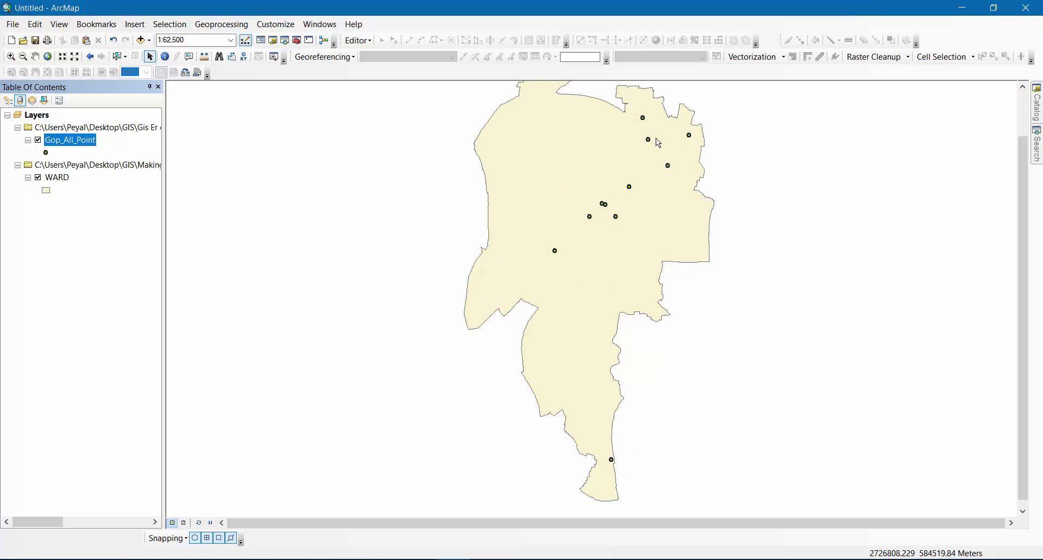
scroll(652, 121, "up", 2)
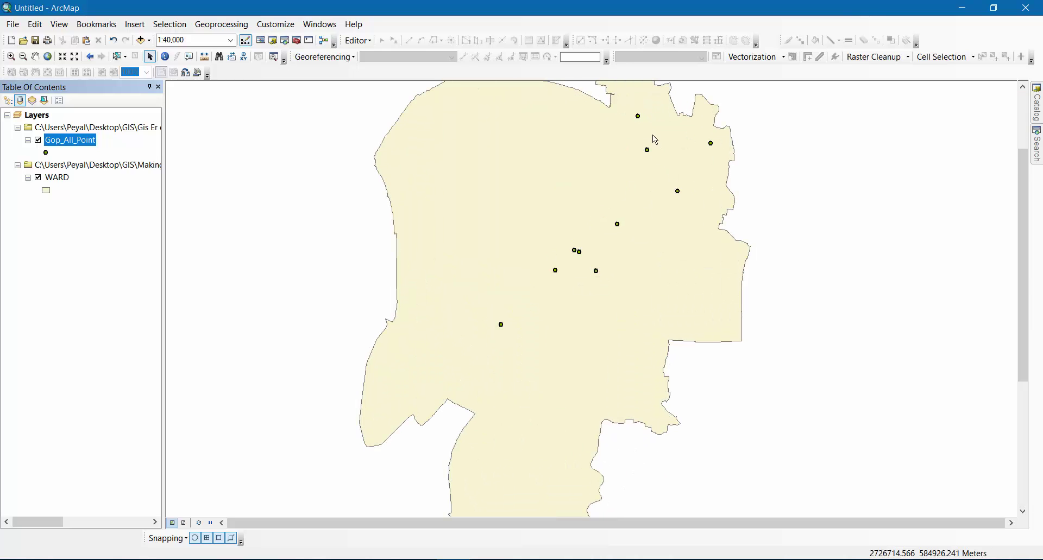
scroll(615, 226, "down", 2)
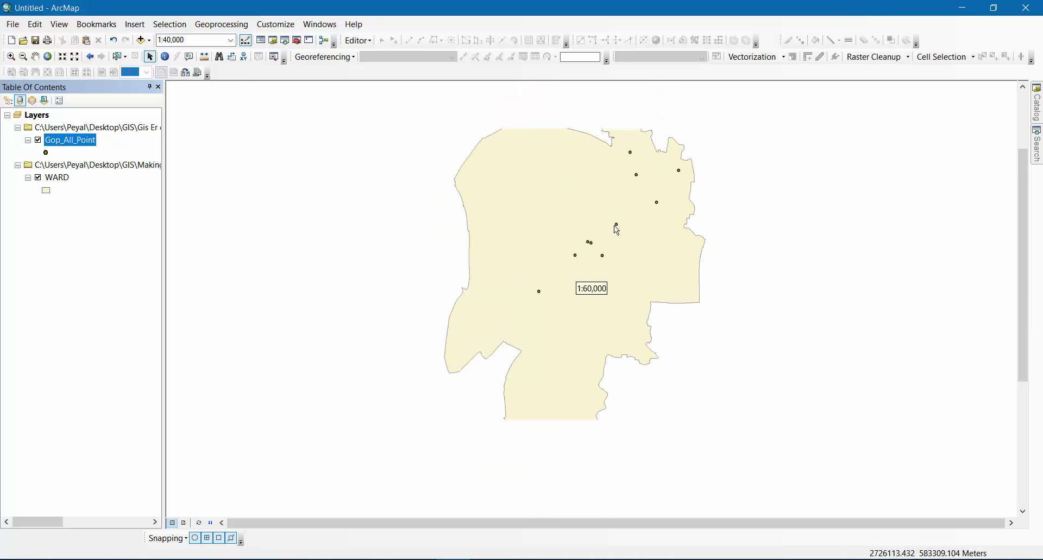
right_click(72, 142)
left_click(163, 177)
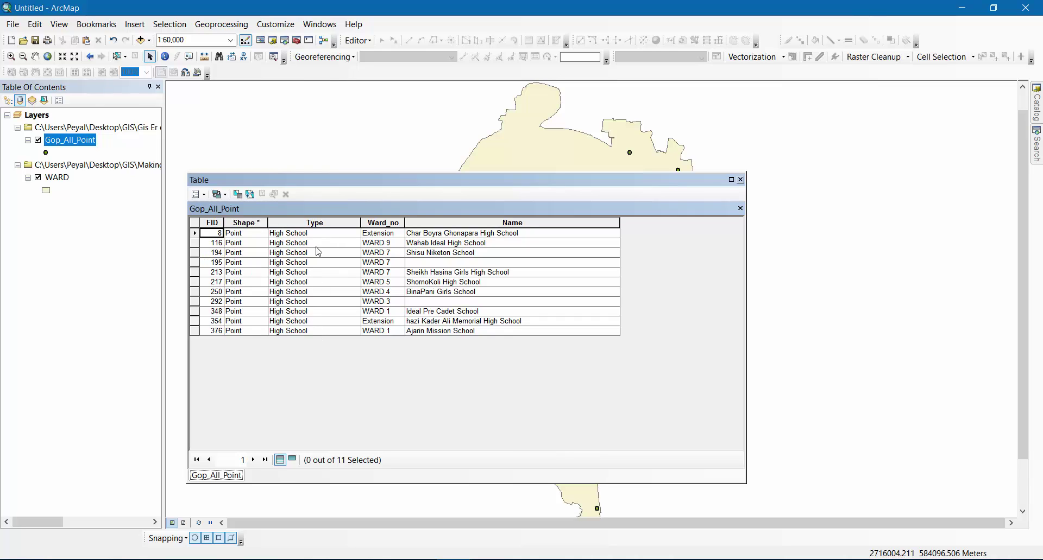
left_click(741, 180)
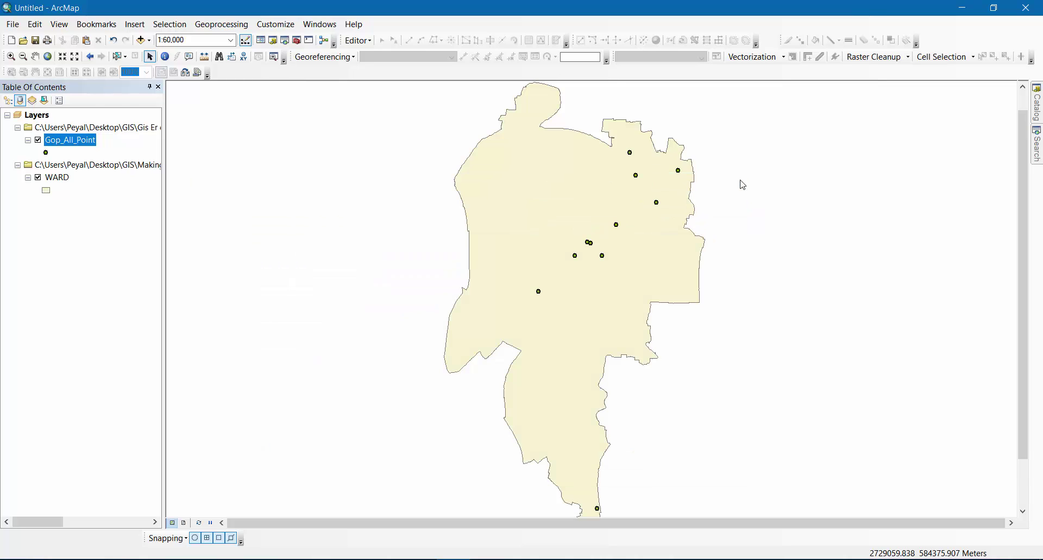
scroll(631, 195, "up", 2)
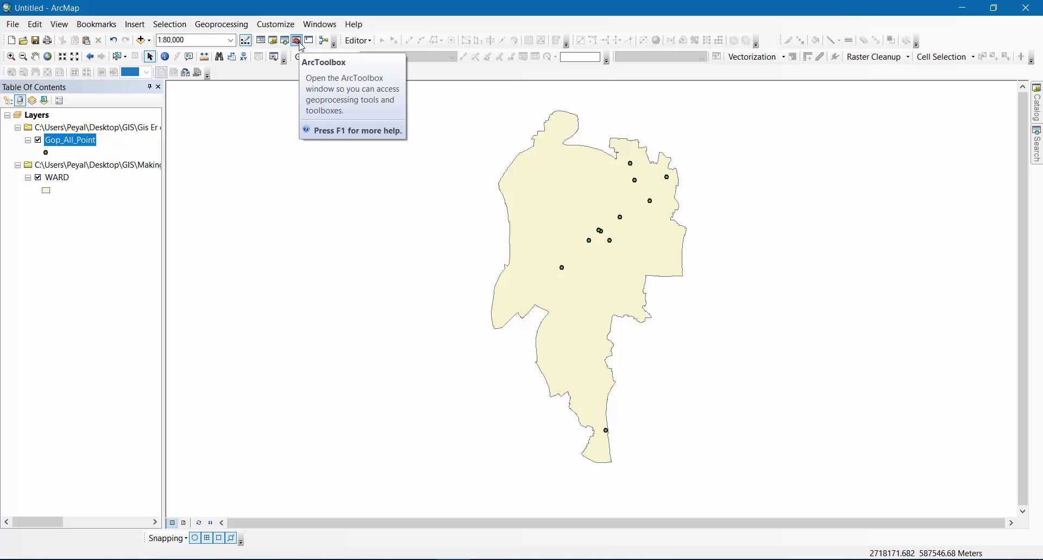
Buffer Gop_All_Point by 1000 meters with dissolve type NONE, saving the output as hs_1kmbuf_nodiss in the Making of Project Tutorial folder
left_click(221, 24)
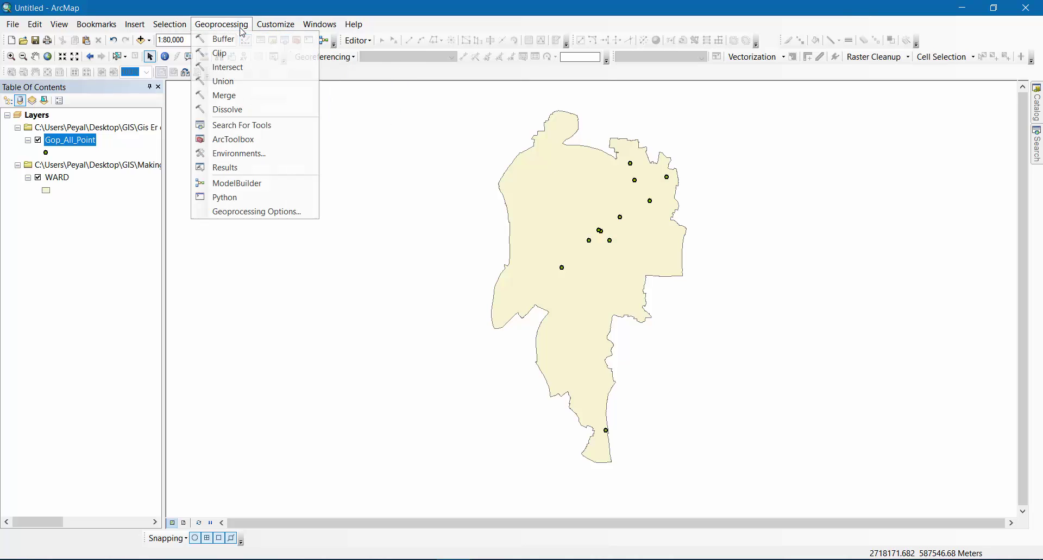
left_click(239, 40)
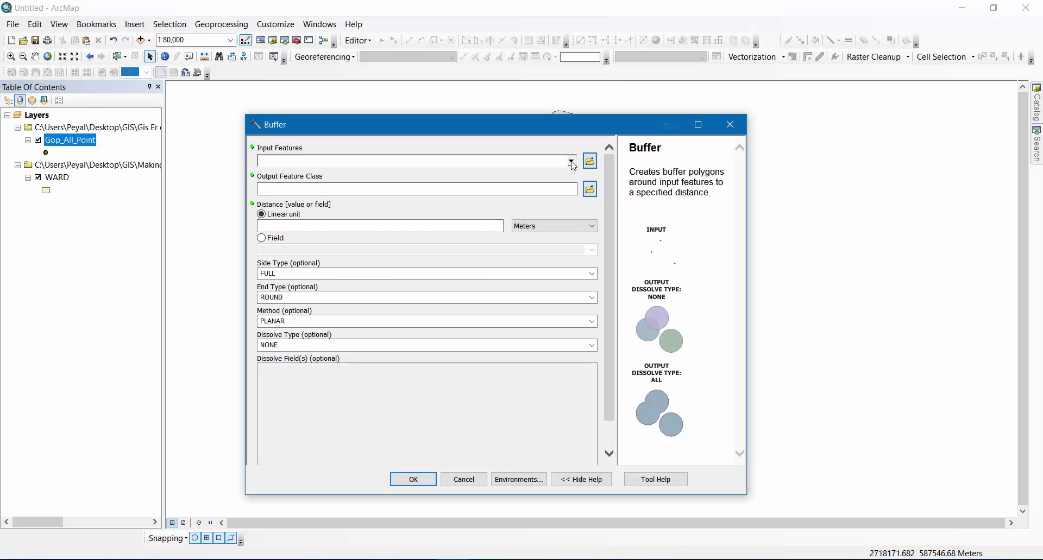
left_click(570, 161)
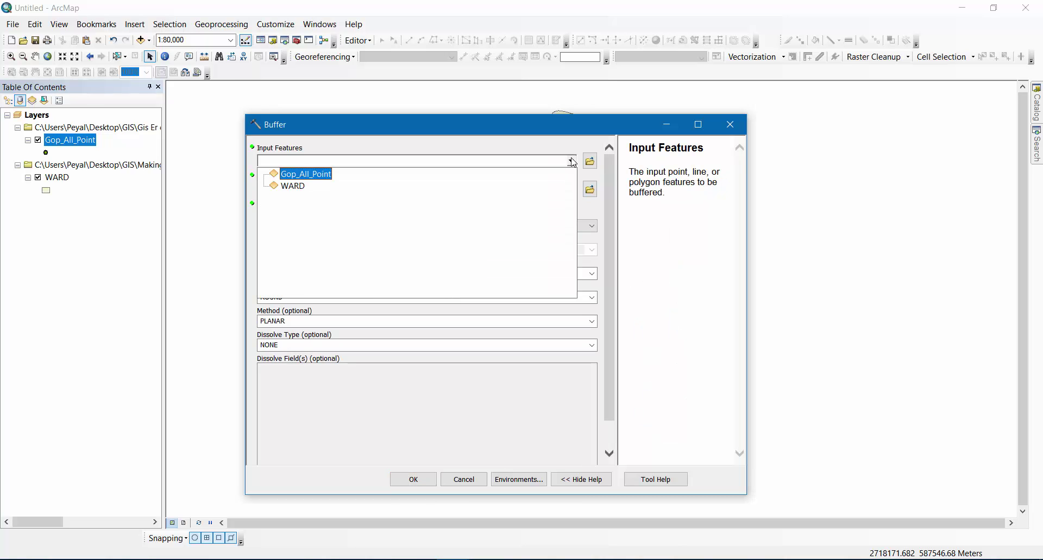
left_click(309, 175)
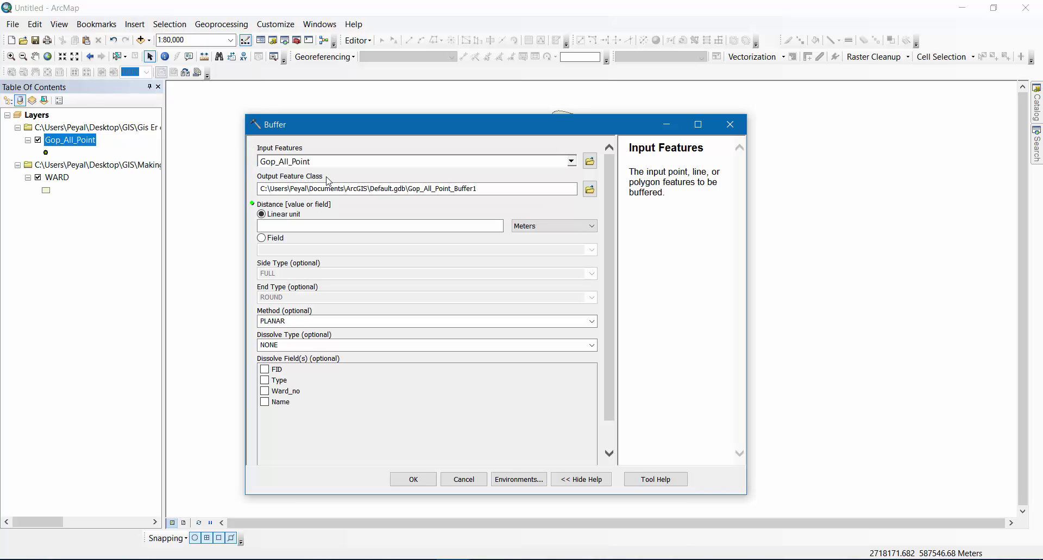
left_click(490, 228)
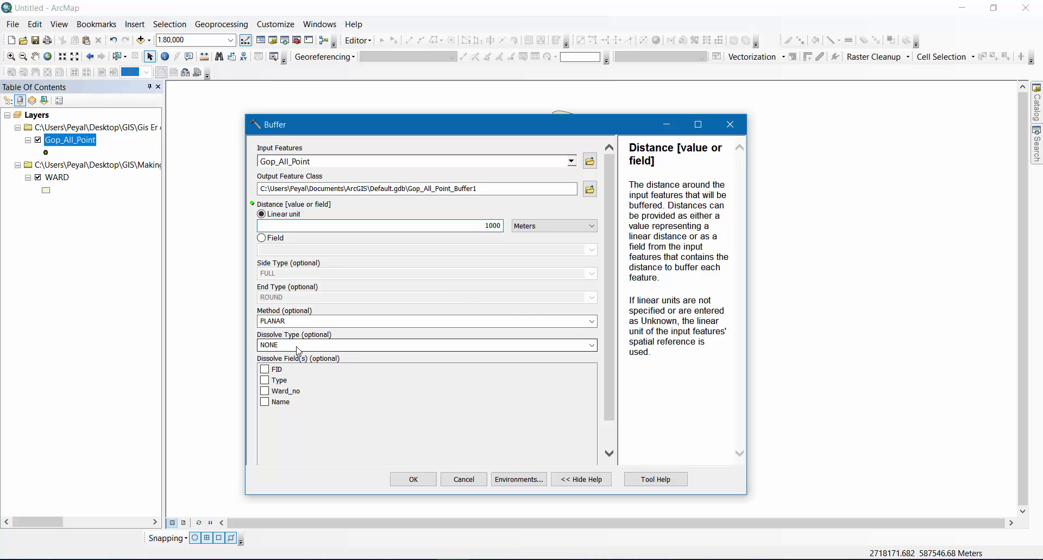
left_click(589, 189)
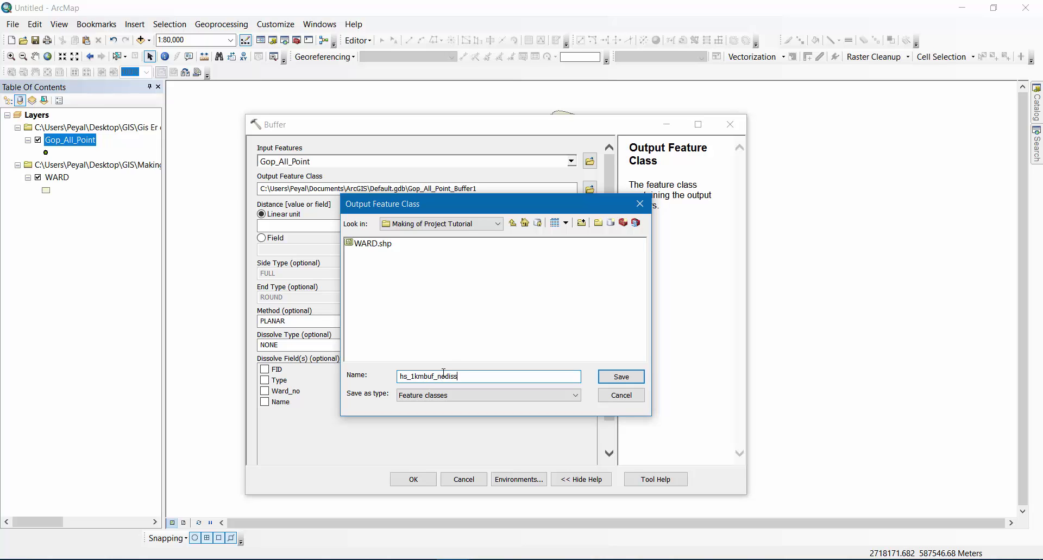
left_click(619, 377)
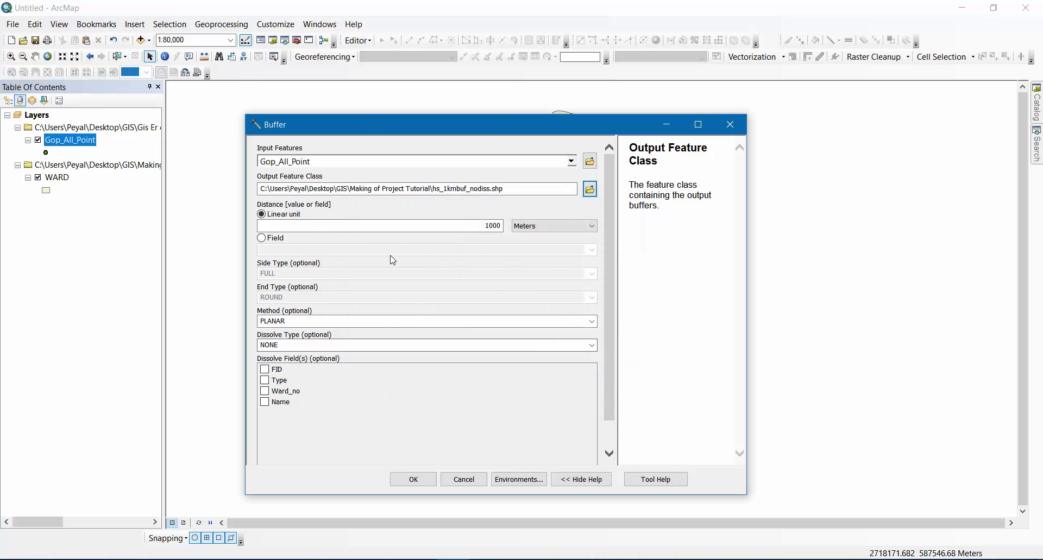
left_click(414, 479)
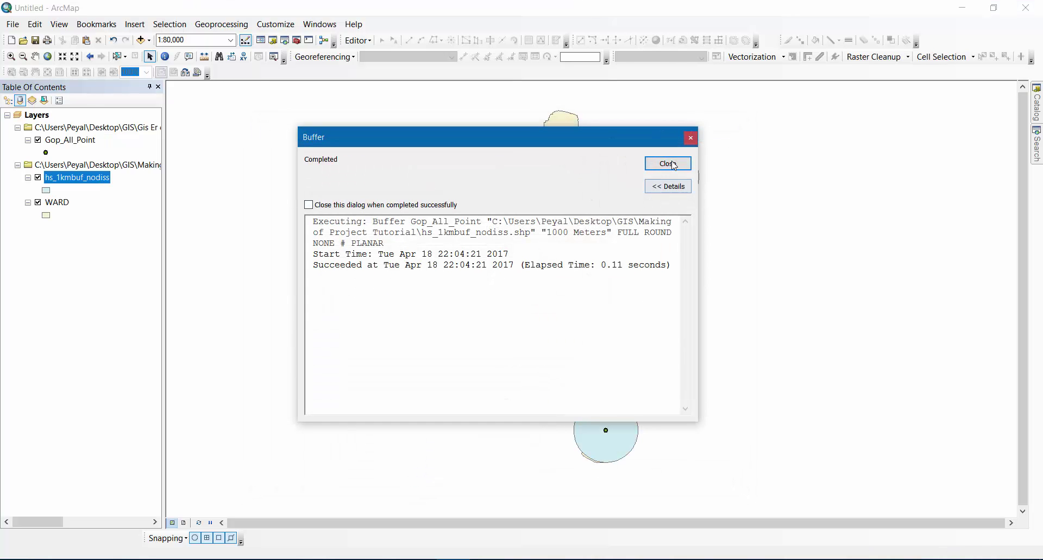
left_click(668, 163)
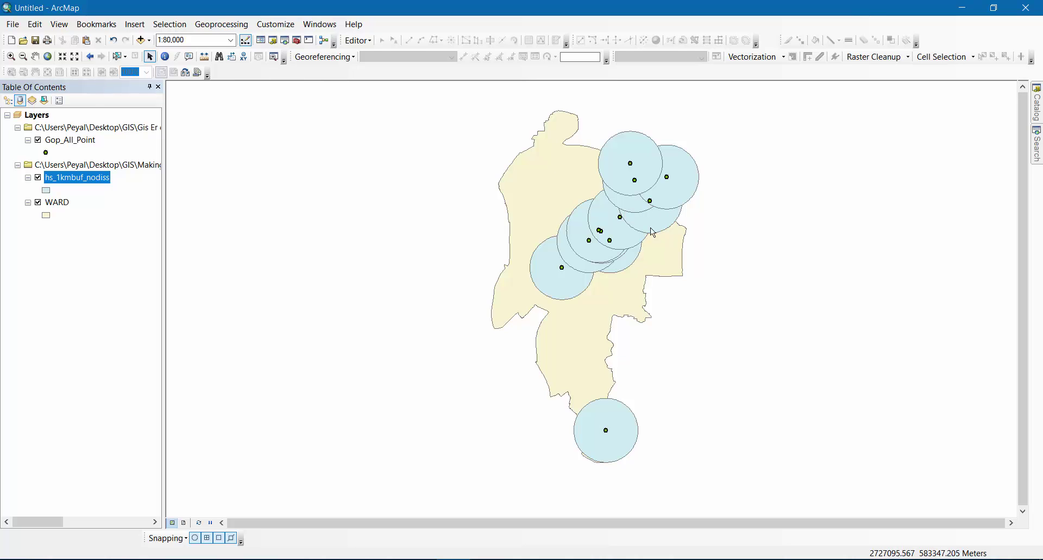
Rerun the previous 1000-meter Buffer from the session's geoprocessing results with dissolve type ALL and output hs_1kmbuf_diss.shp
left_click(236, 27)
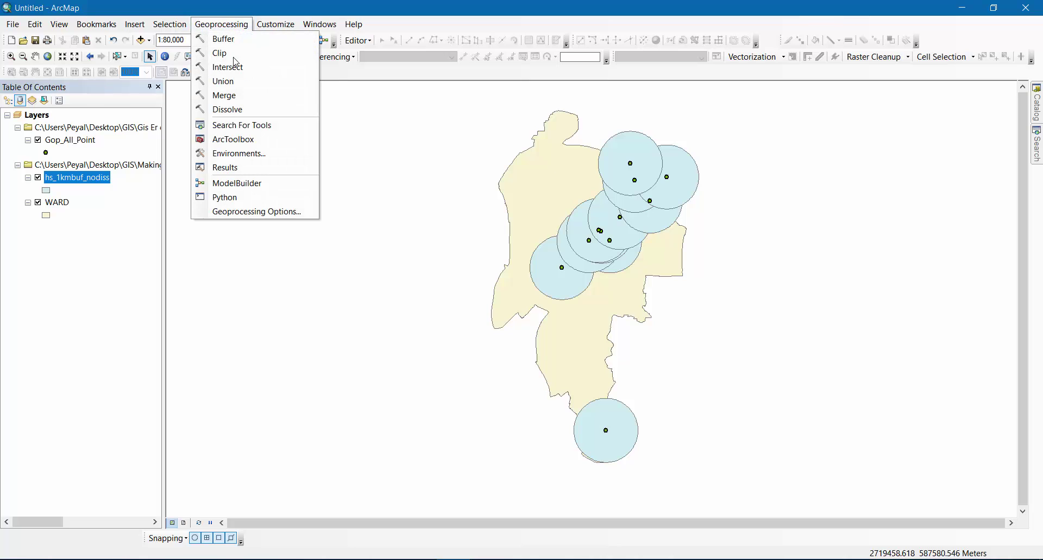
left_click(232, 169)
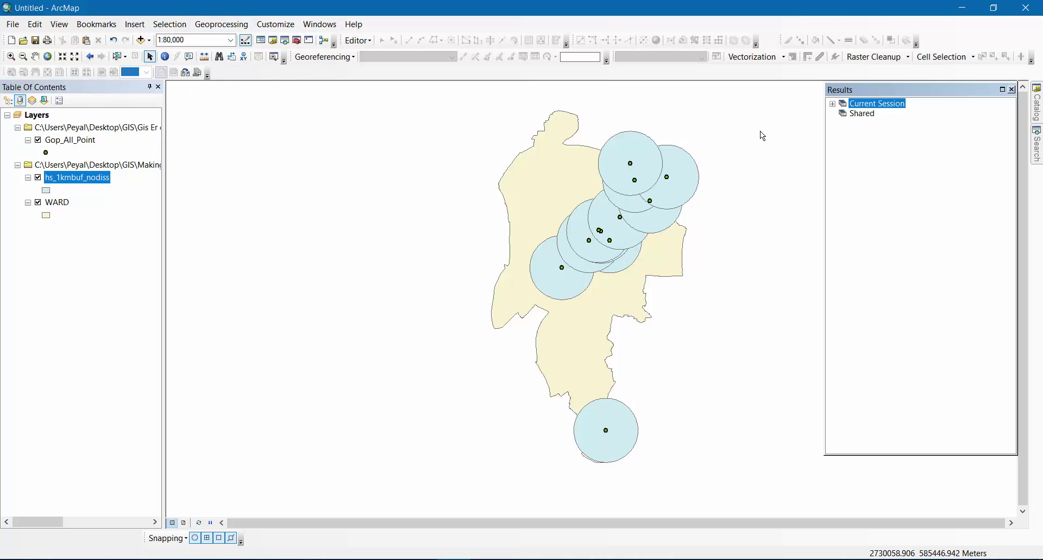
left_click(832, 104)
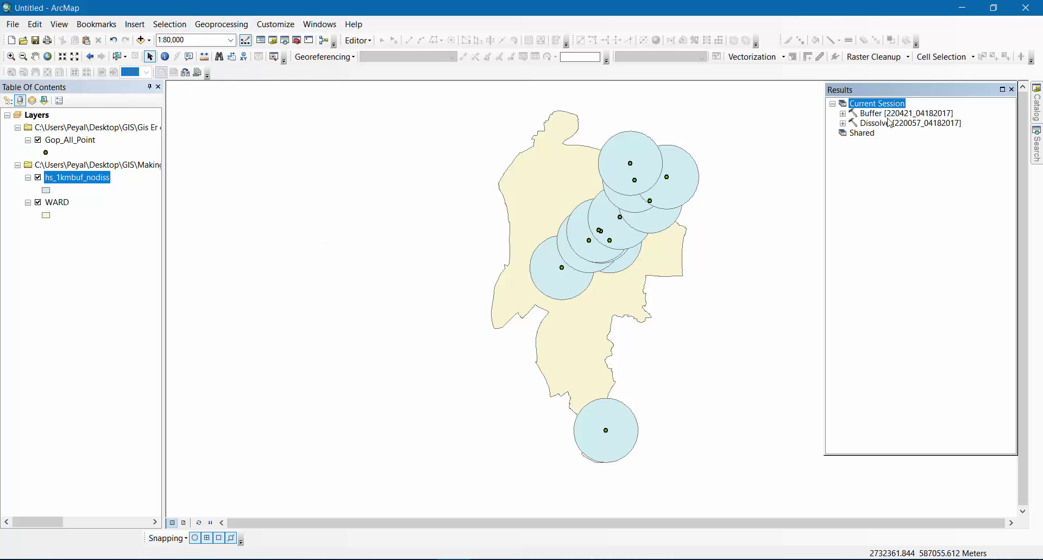
double_click(891, 114)
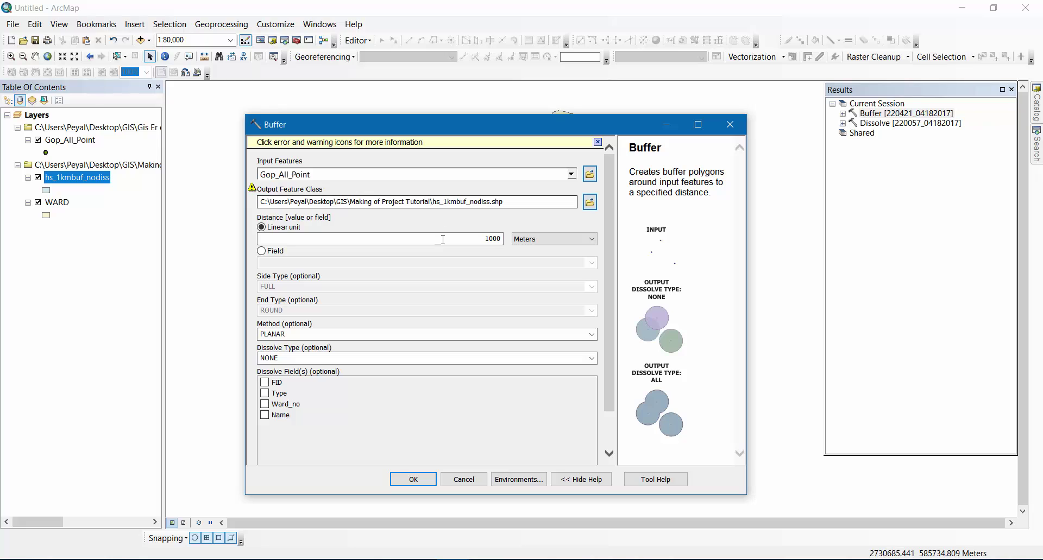
left_click(478, 203)
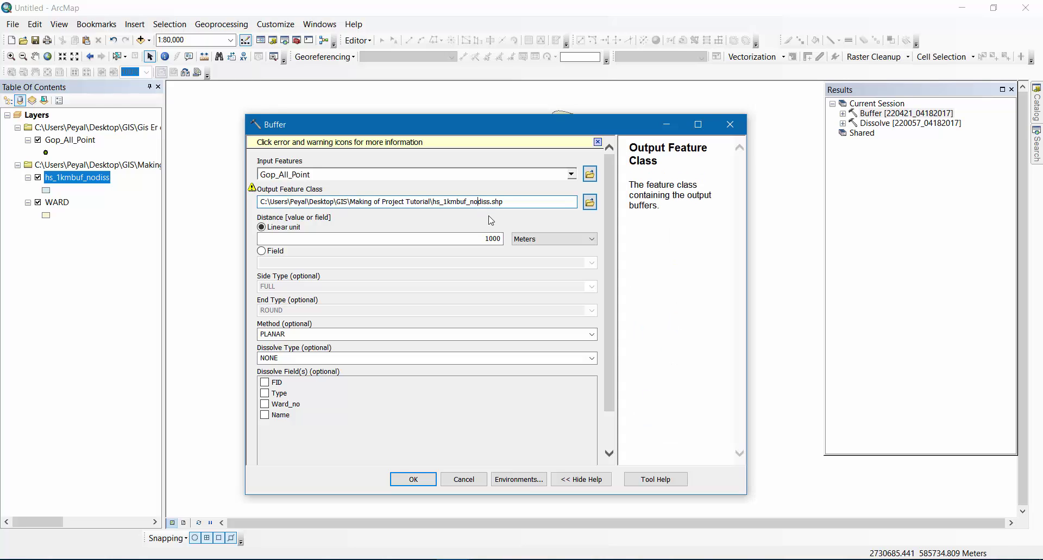
key("BackSpace")
key("BackSpace")
left_click(350, 358)
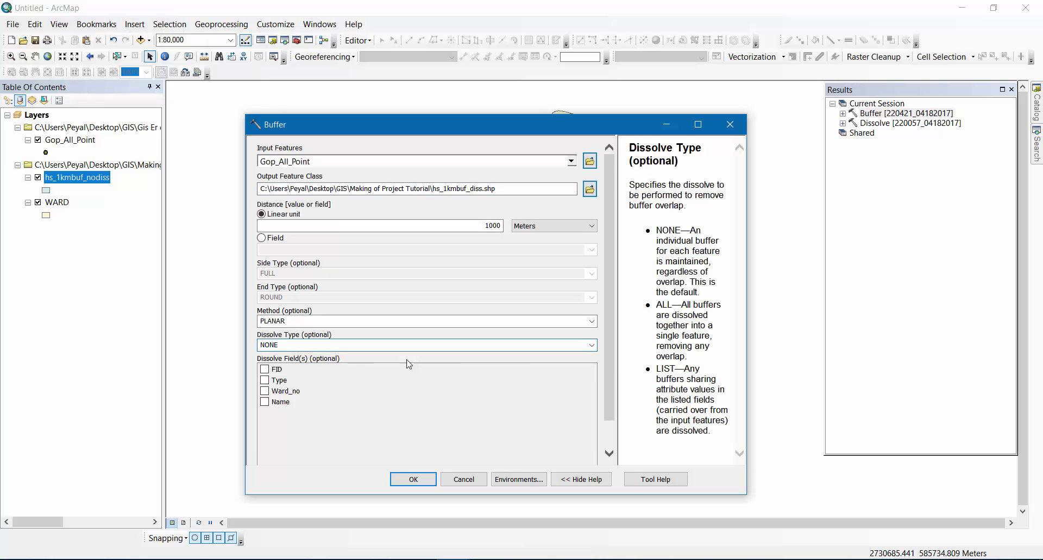
left_click(591, 346)
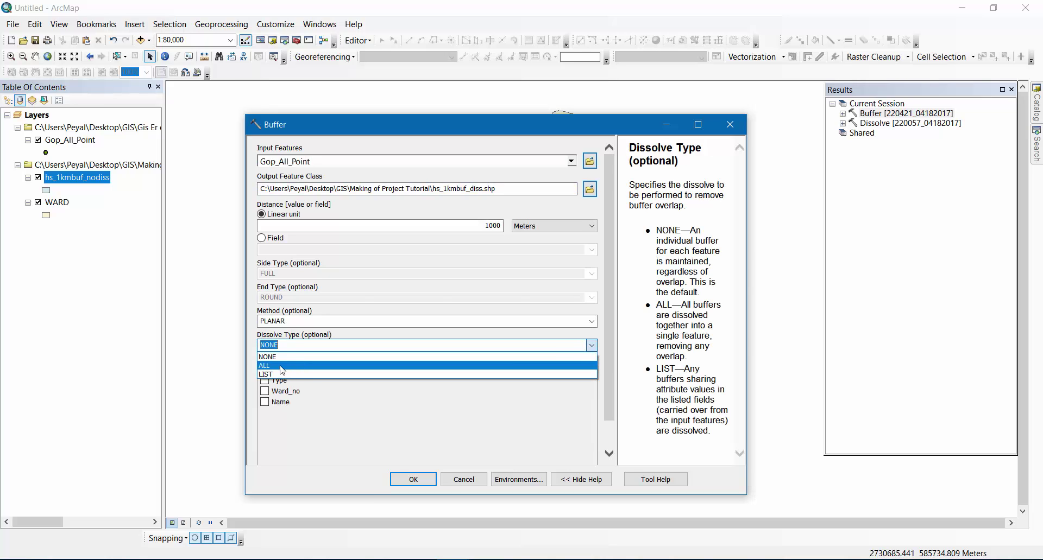
left_click(282, 364)
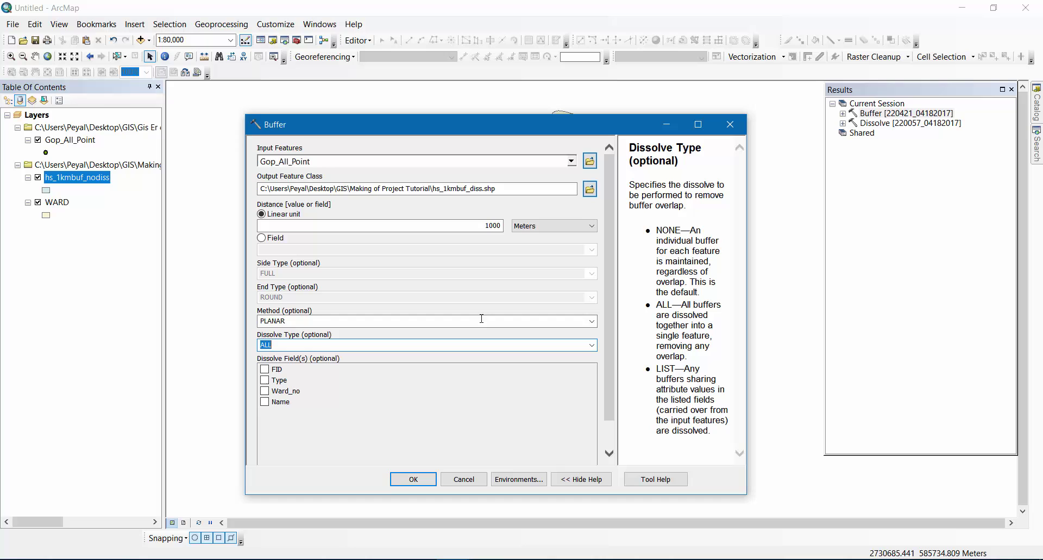
left_click(415, 482)
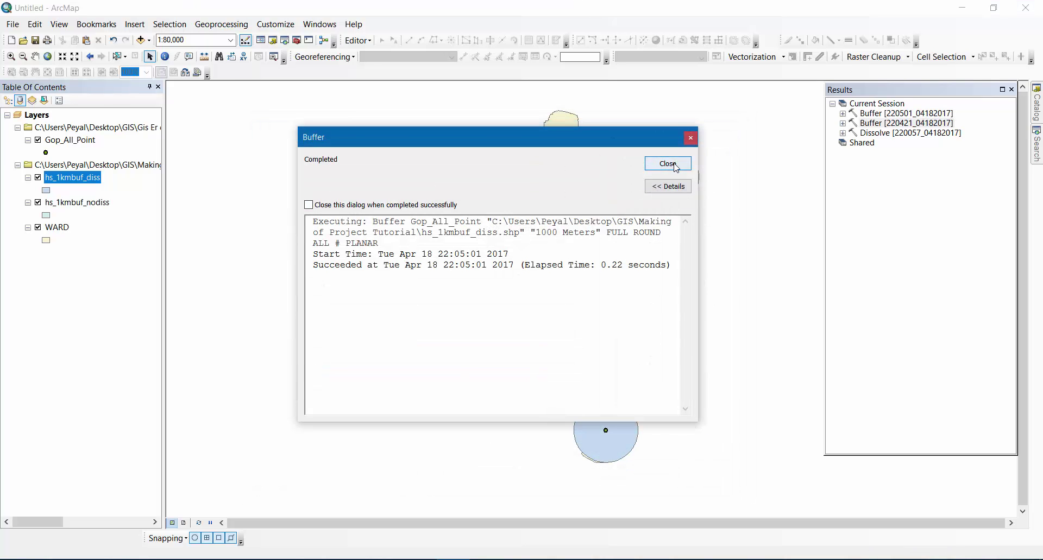
left_click(667, 164)
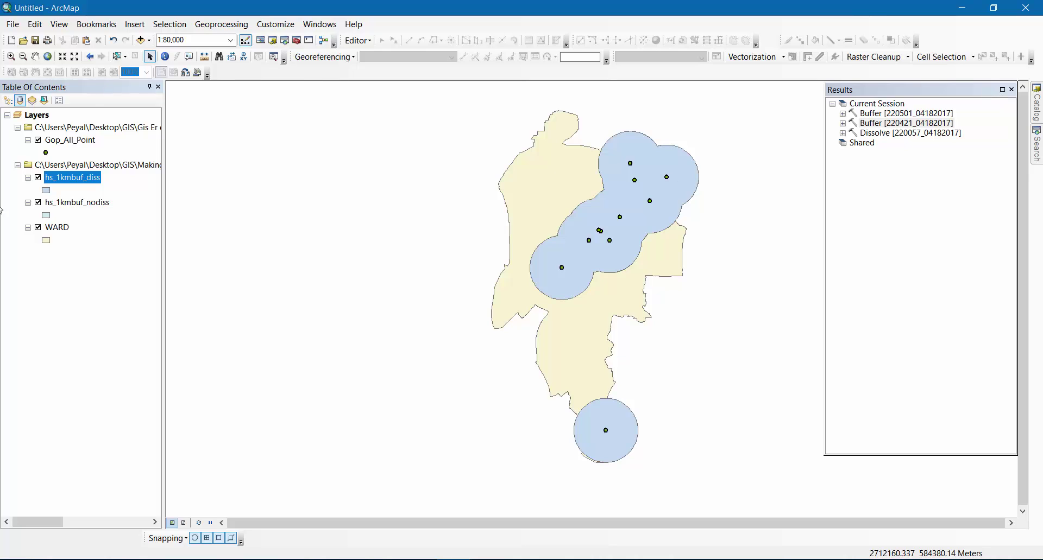
Hide the hs_1kmbuf_diss layer and inspect the individual buffers of hs_1kmbuf_nodiss around the high schools
left_click(38, 178)
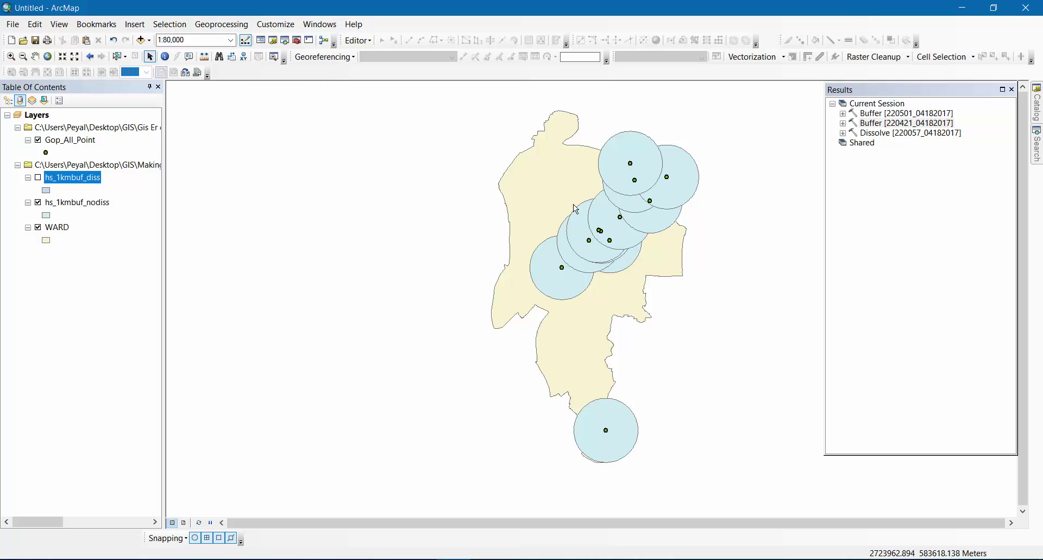
scroll(644, 164, "up", 5)
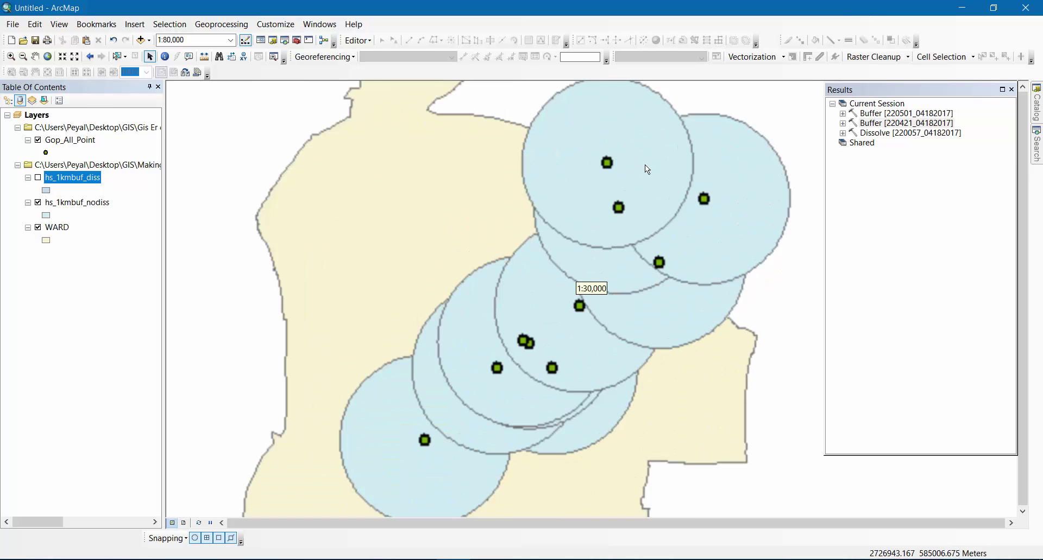
scroll(644, 164, "down", 3)
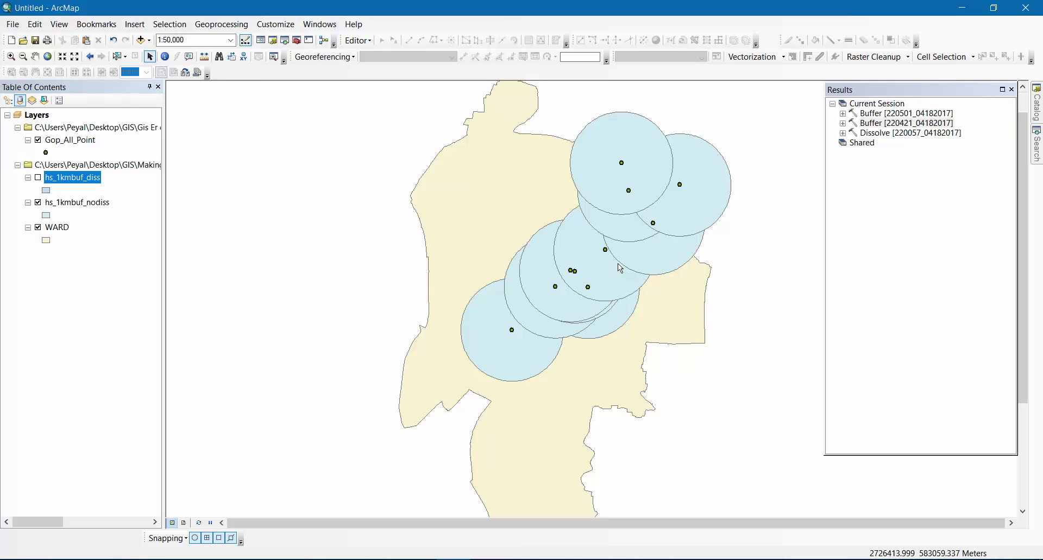
Run Intersect on hs_1kmbuf_nodiss alone to extract its overlapping buffer areas, keeping the default output location and settings
scroll(559, 334, "up", 3)
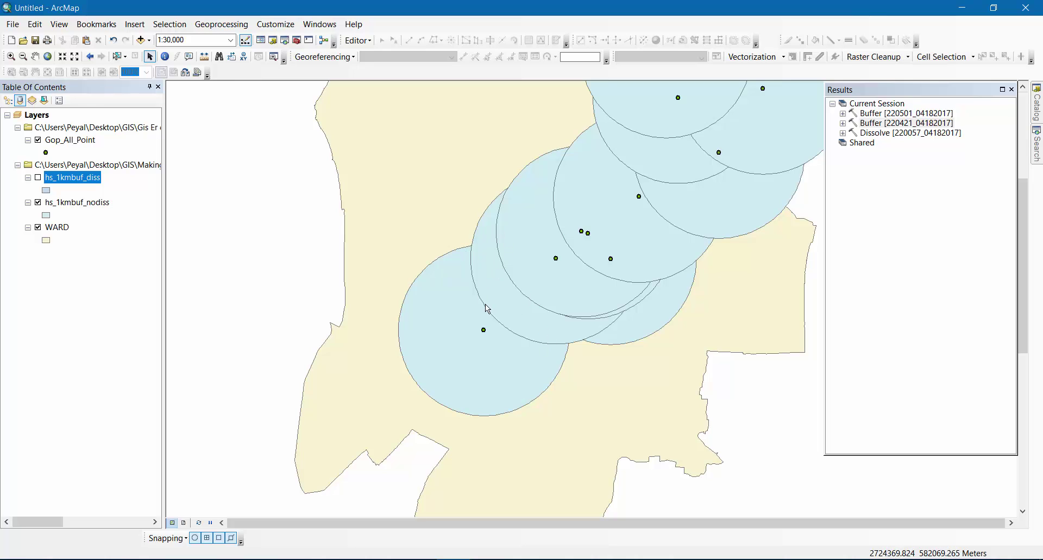
scroll(570, 270, "up", 2)
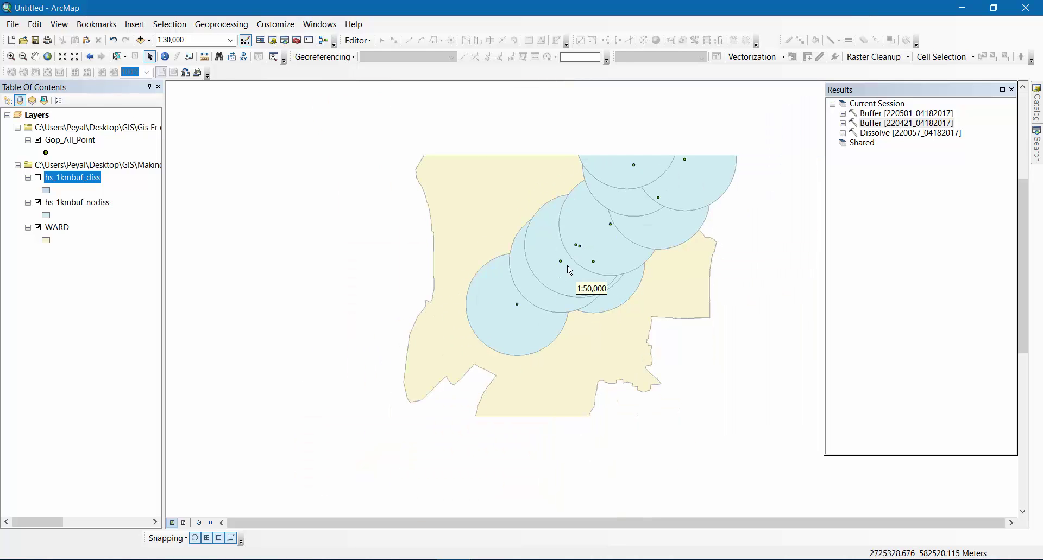
scroll(653, 233, "up", 1)
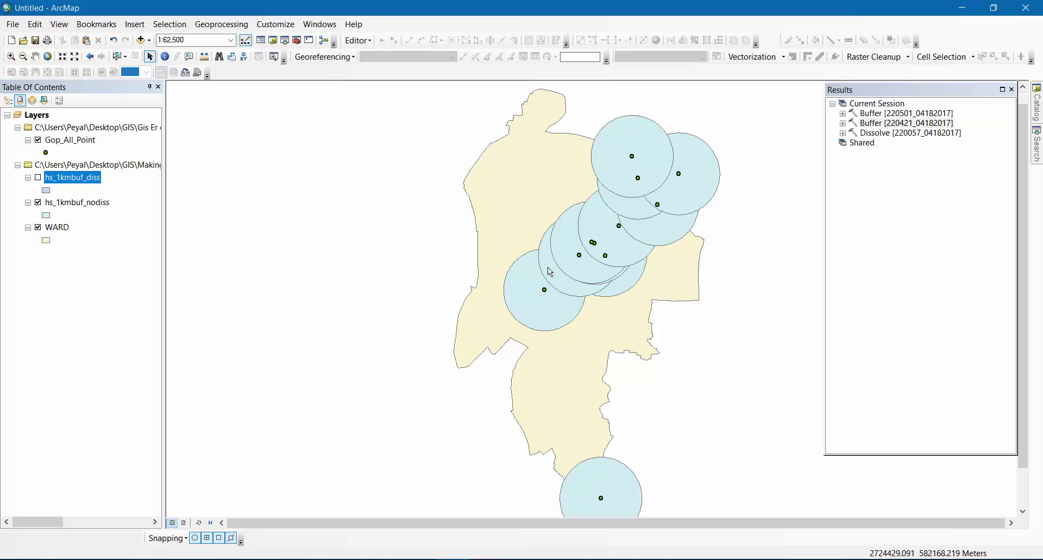
left_click(221, 24)
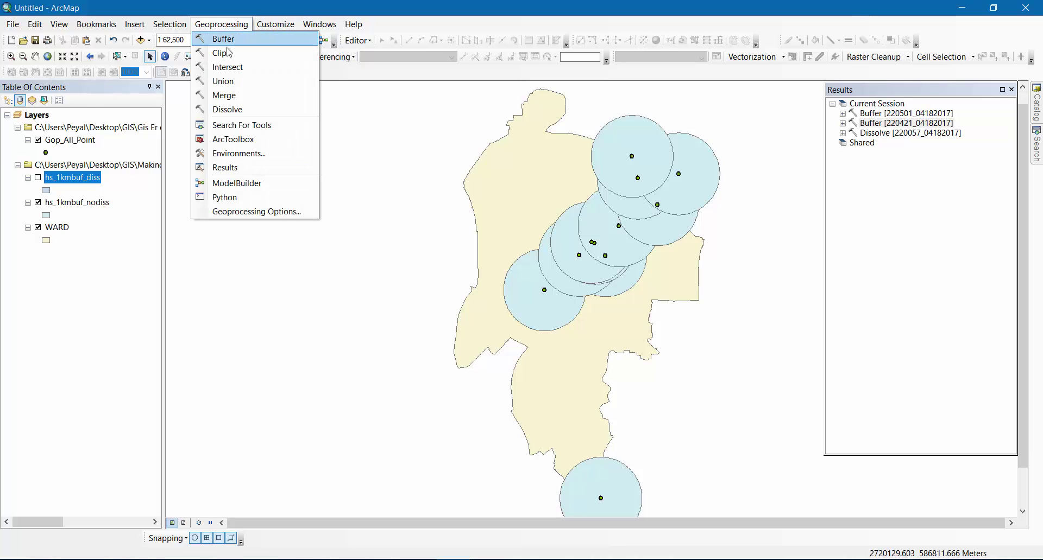
left_click(236, 67)
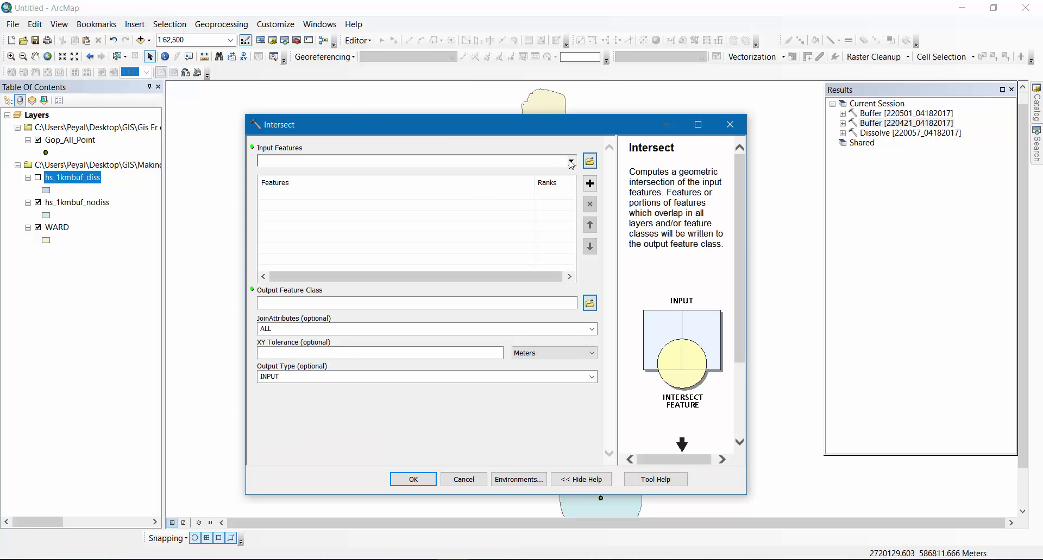
left_click(571, 163)
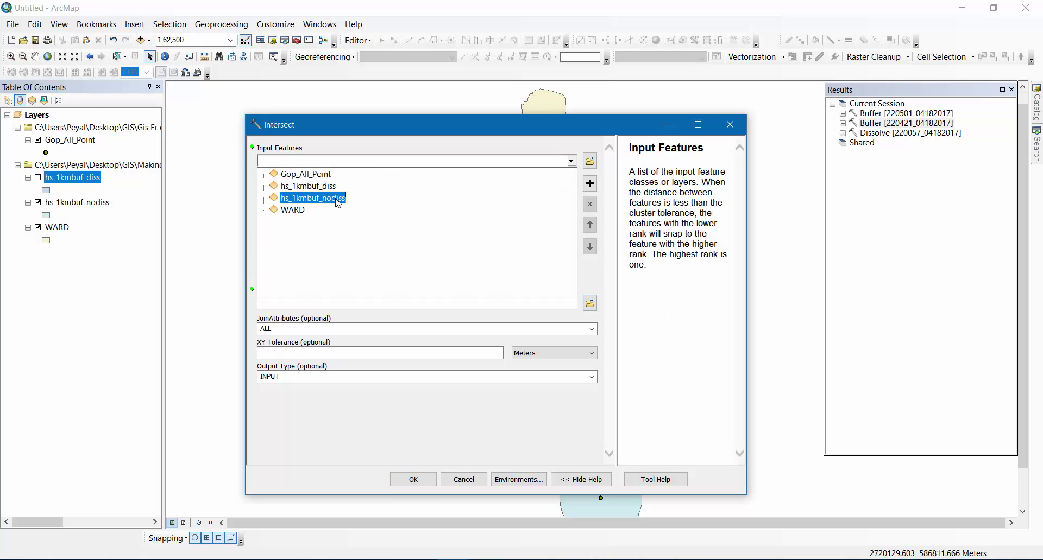
left_click(313, 198)
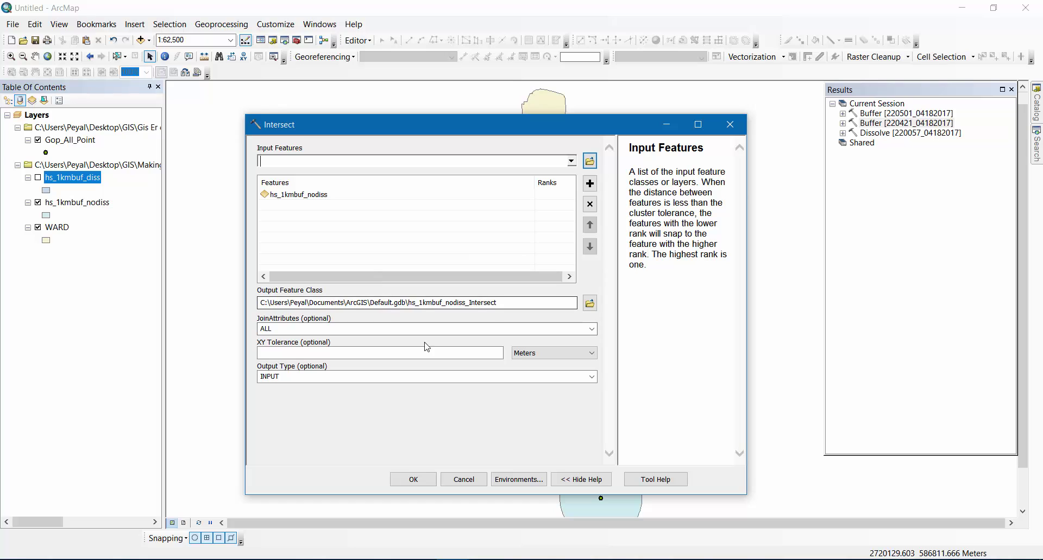
left_click(413, 479)
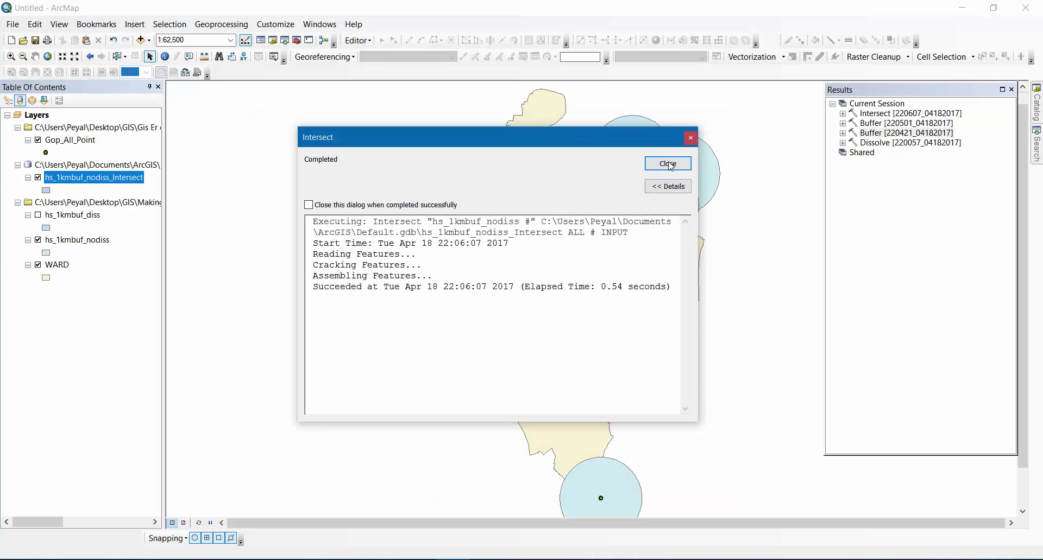
left_click(667, 164)
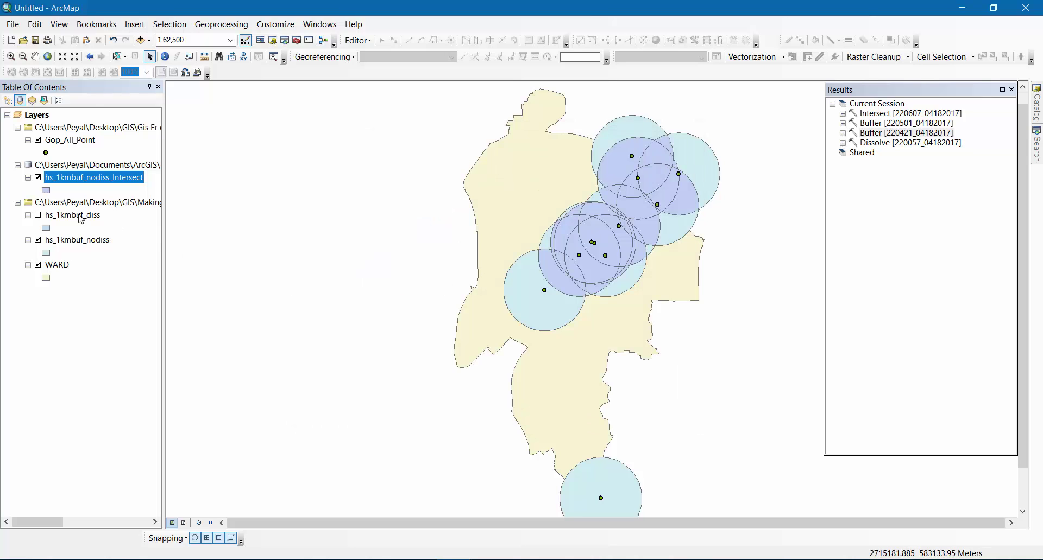
Hide the hs_1kmbuf_nodiss layer and inspect the intersected overlap areas around the high schools
left_click(38, 240)
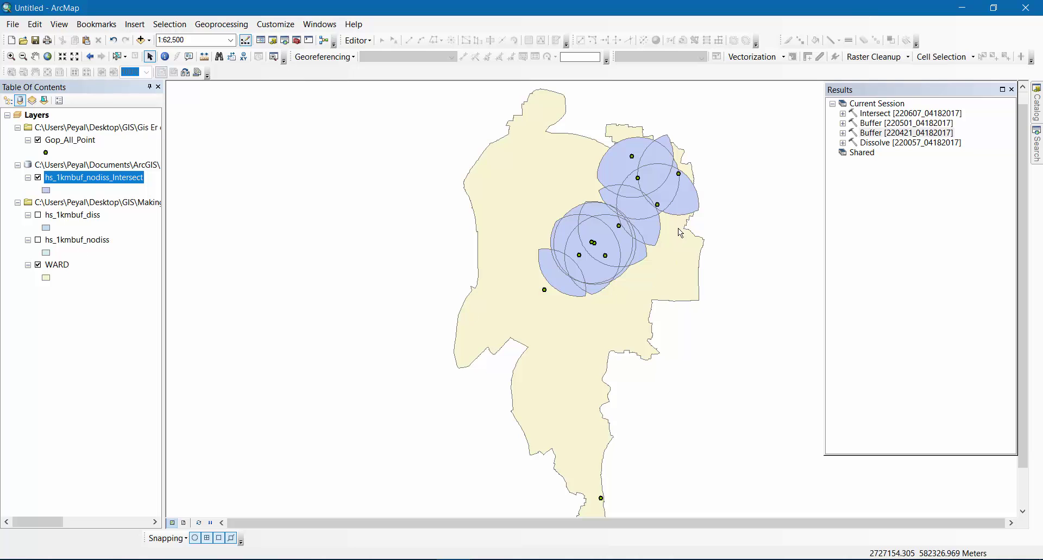
scroll(663, 150, "up", 3)
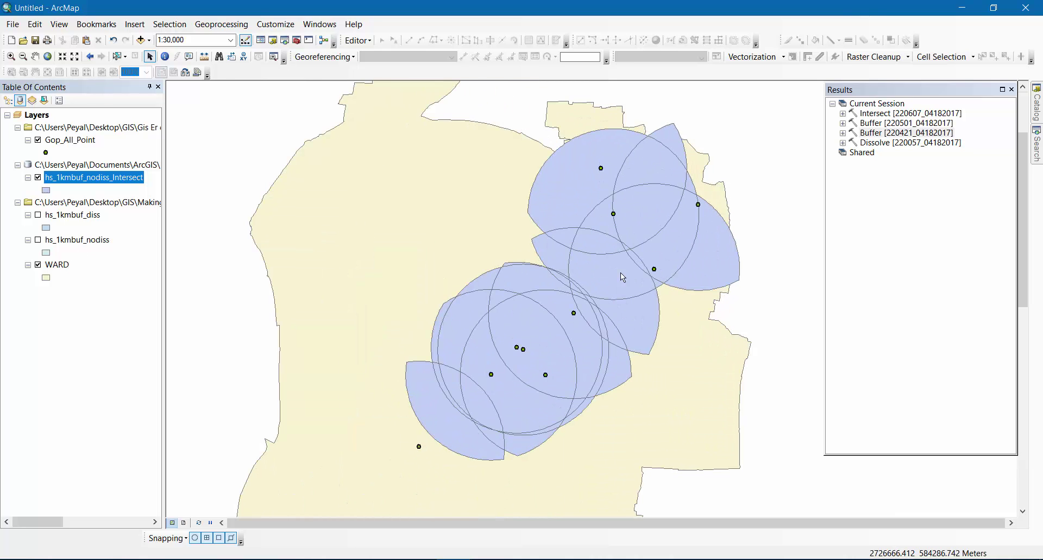
scroll(591, 337, "down", 3)
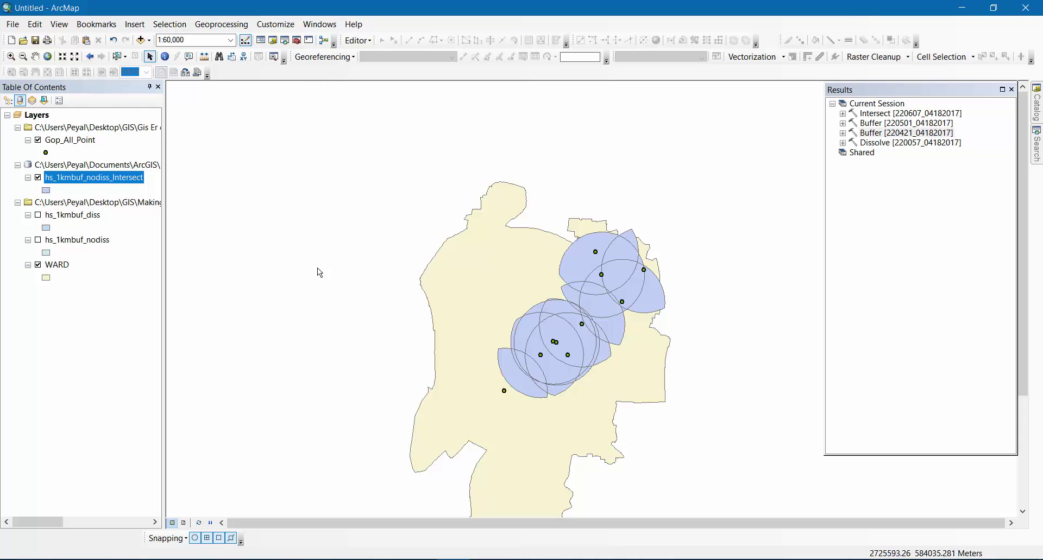
Examine the records in the hs_1kmbuf_nodiss_Intersect attribute table, then close the table
right_click(92, 181)
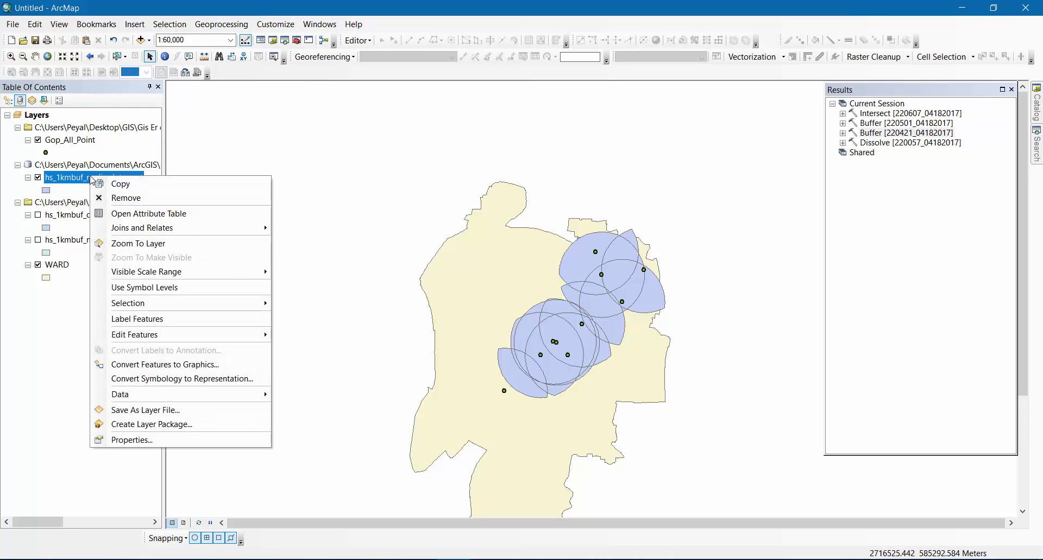
left_click(148, 213)
scroll(651, 333, "down", 7)
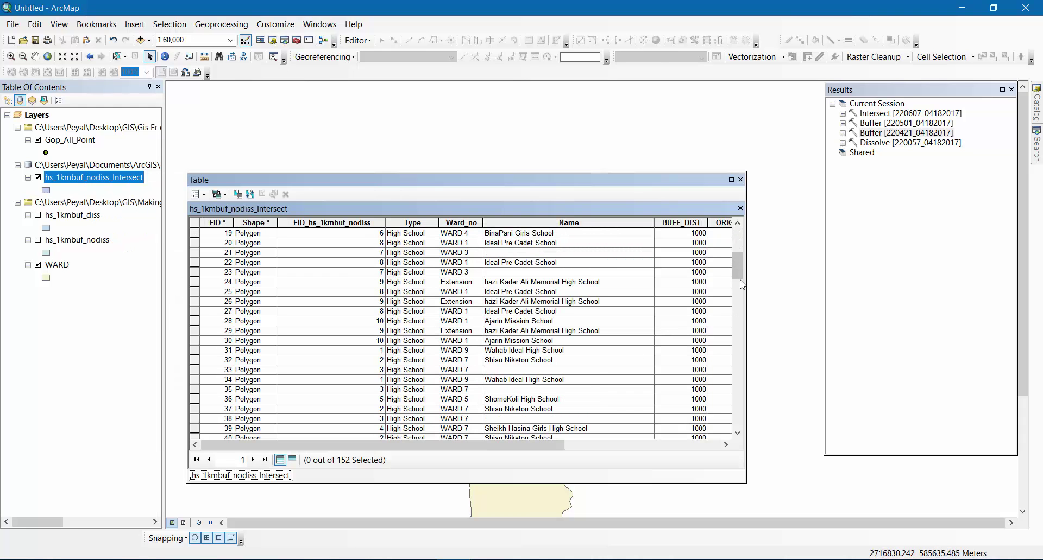
left_click_drag(739, 265, 749, 239)
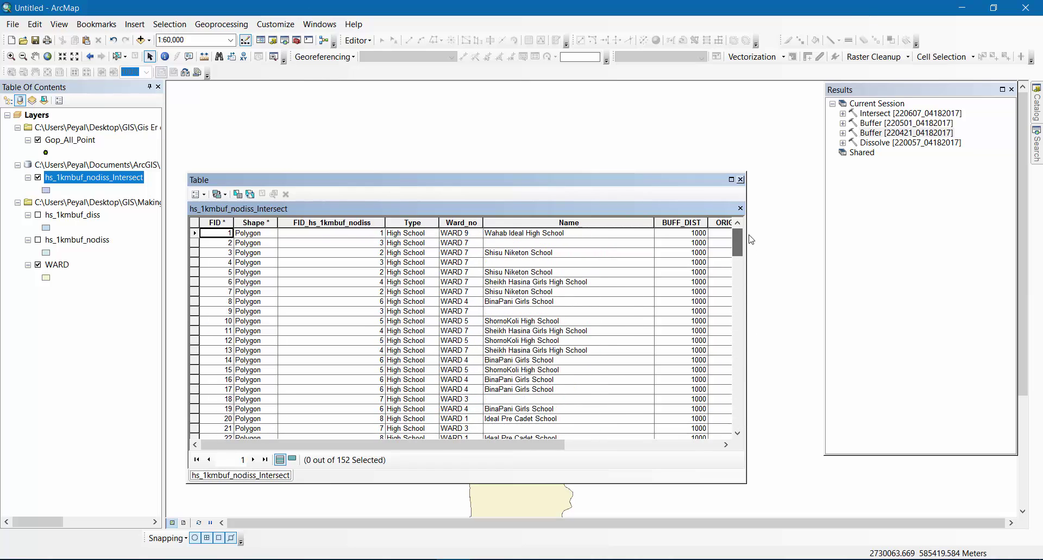
left_click(740, 180)
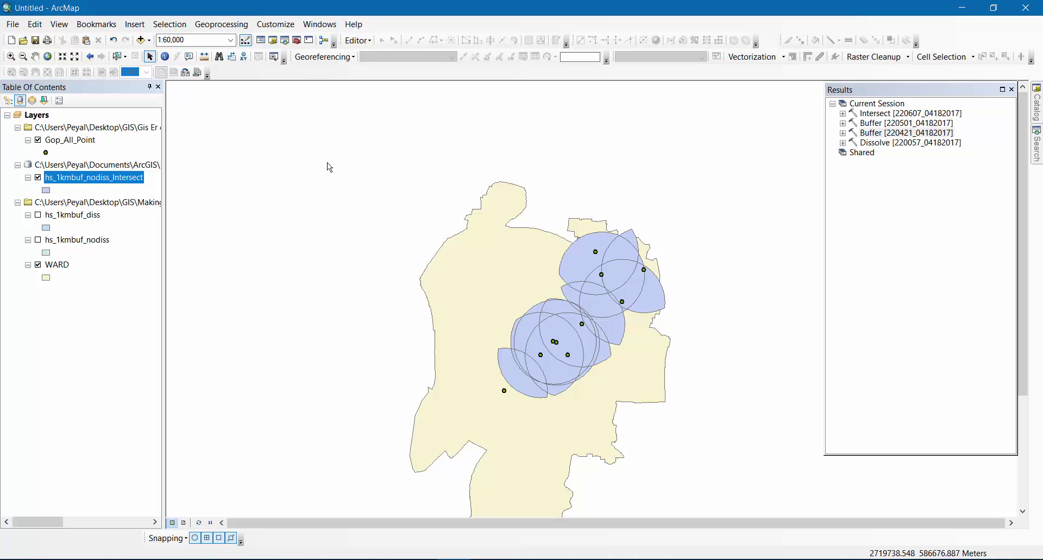
Dissolve hs_1kmbuf_nodiss_Intersect without any dissolve fields, saving the output as overserved in the Making of Project Tutorial folder
left_click(218, 24)
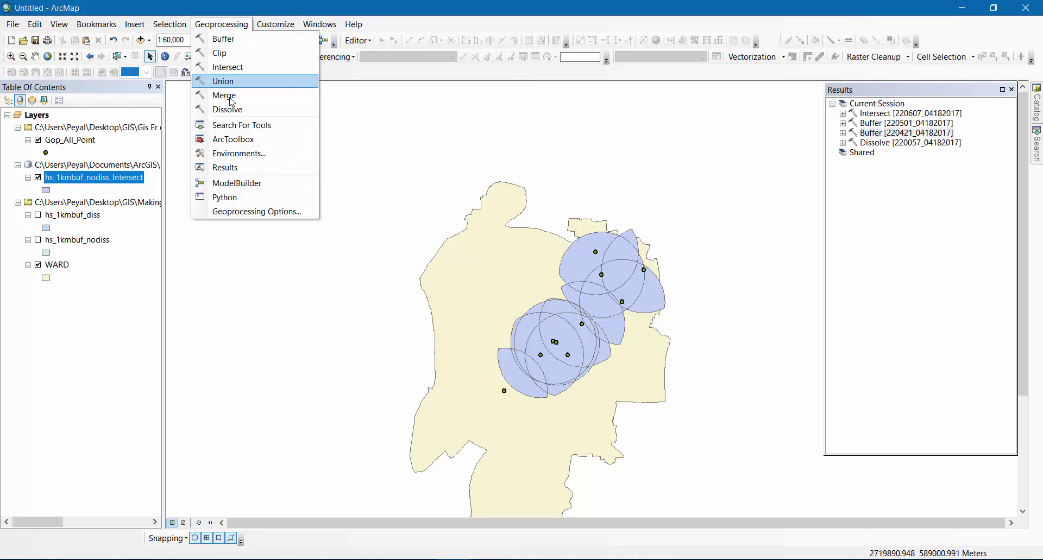
left_click(234, 111)
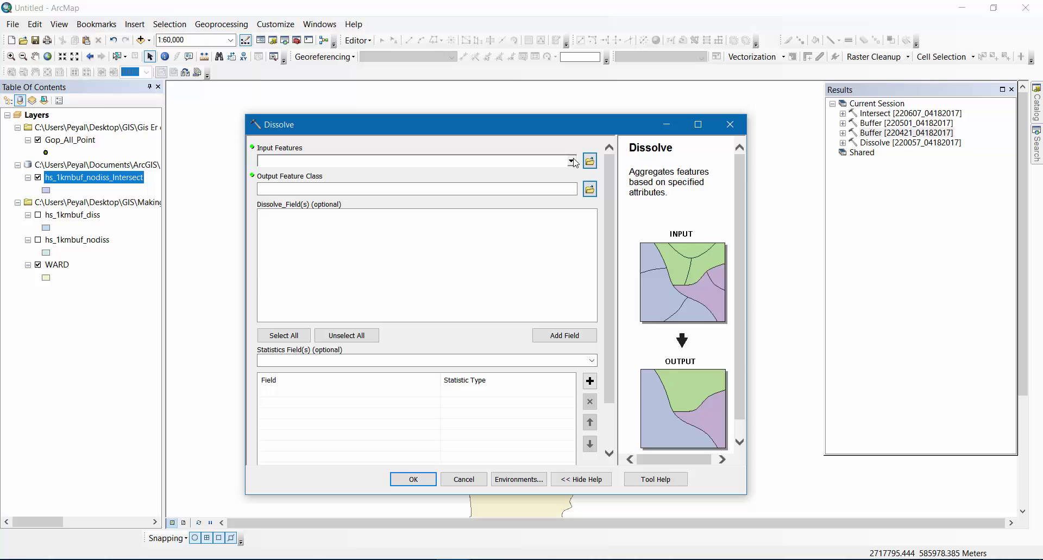
left_click(571, 161)
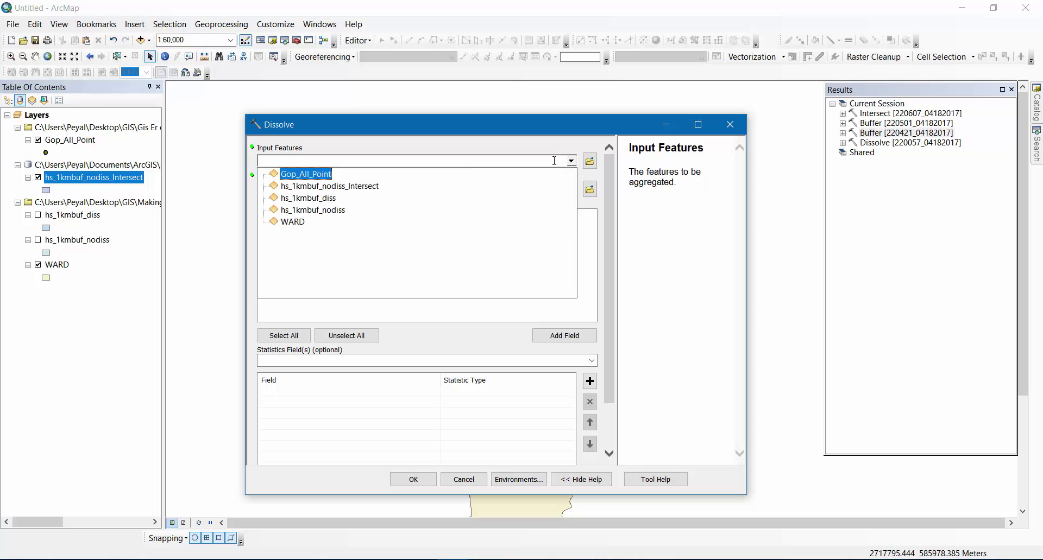
left_click(338, 188)
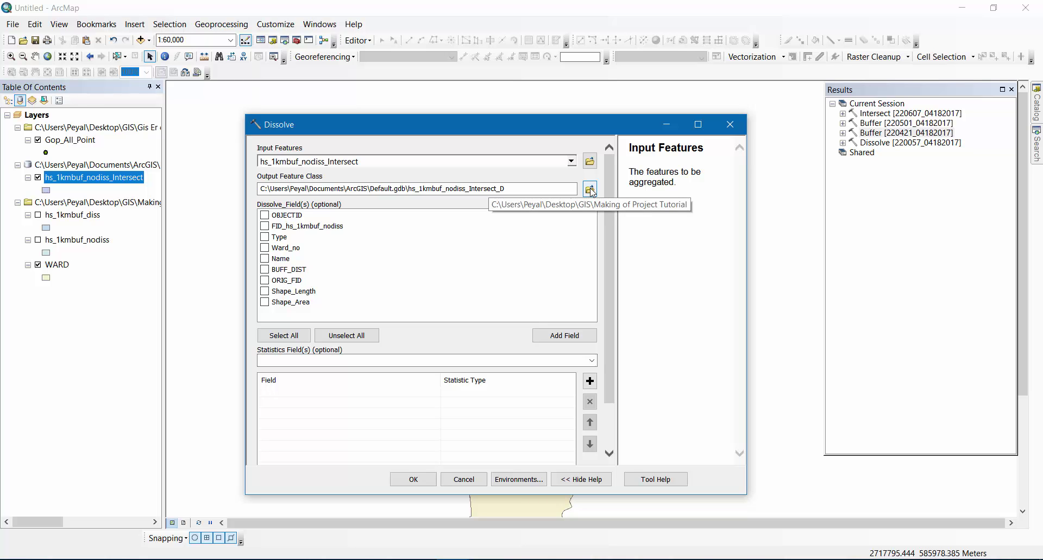
left_click(589, 190)
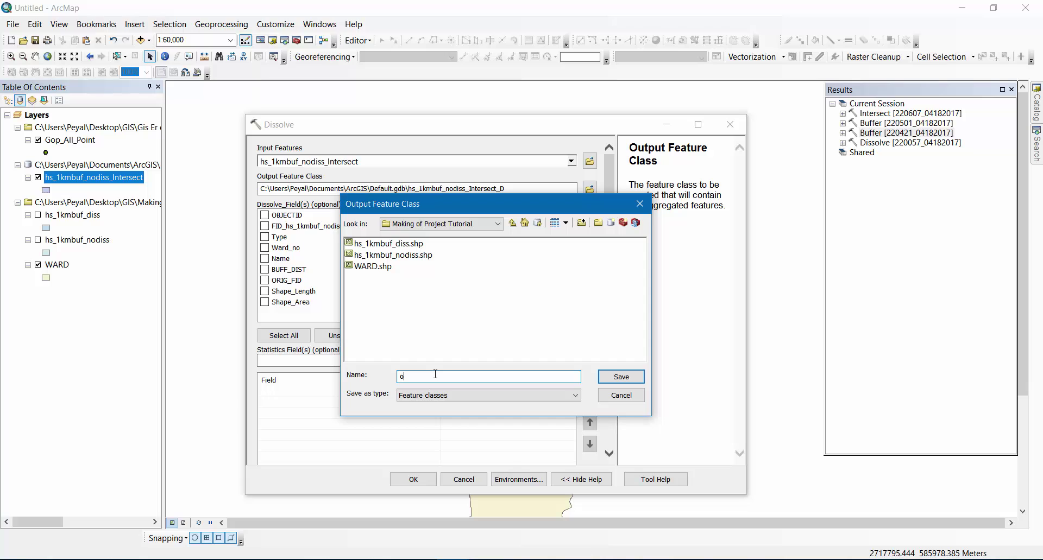
type("overserved")
left_click(618, 377)
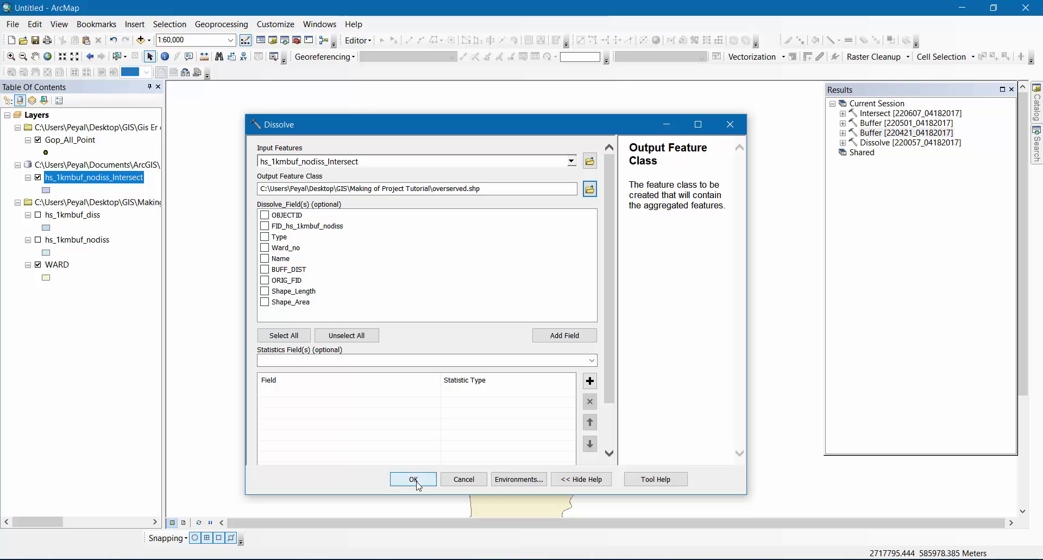
left_click(417, 481)
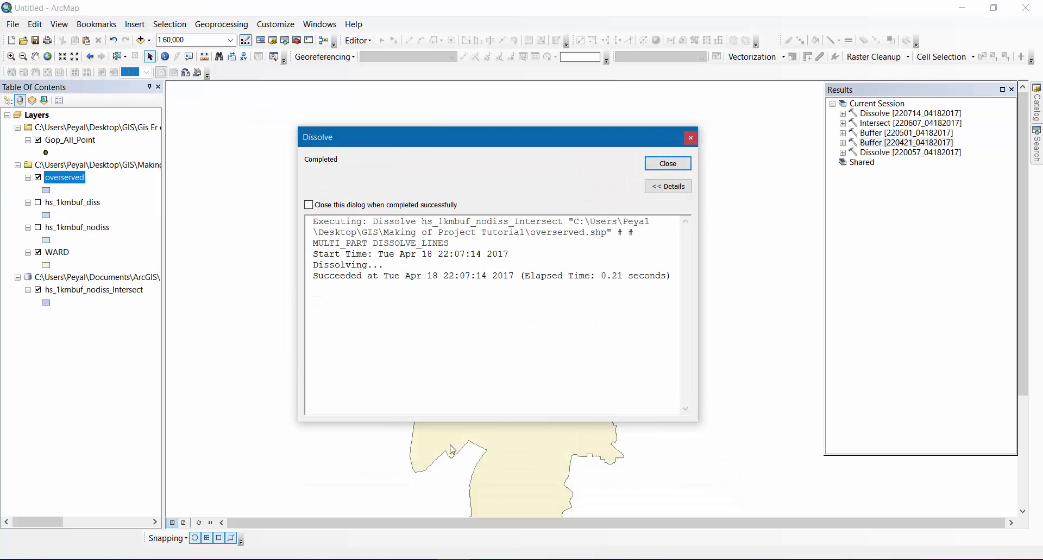
left_click(667, 164)
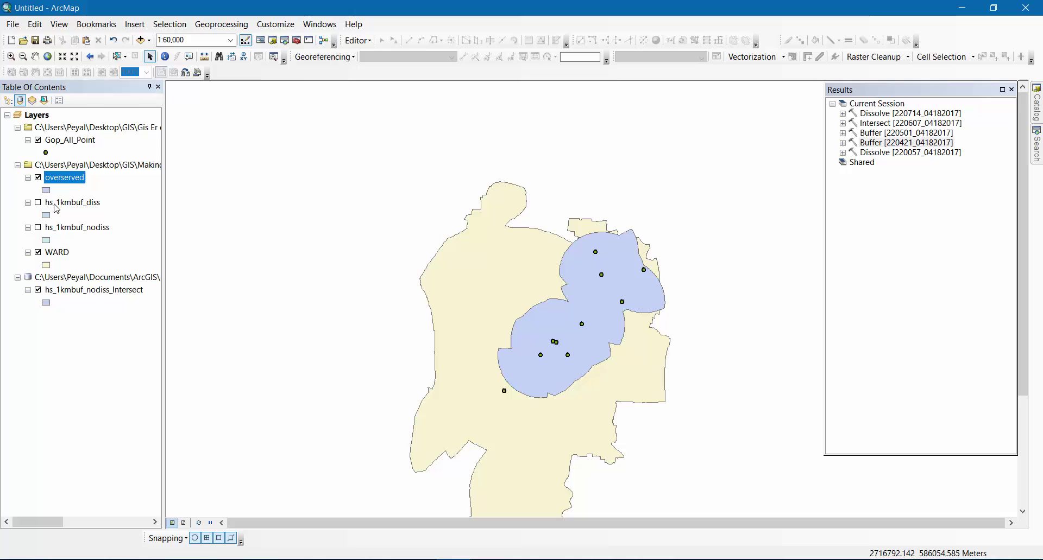
Remove the hs_1kmbuf_nodiss_Intersect layer from the map
left_click(75, 204)
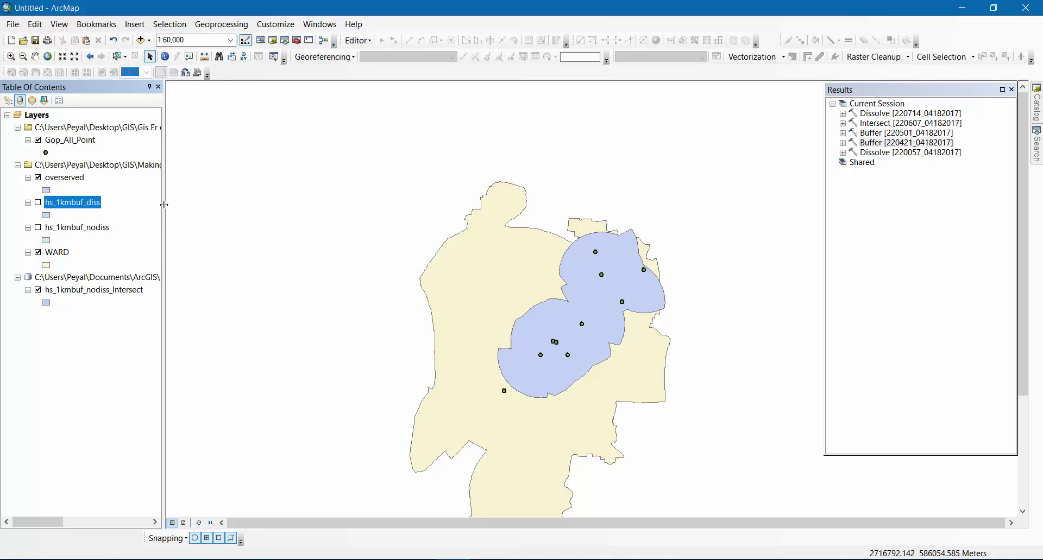
left_click(38, 291)
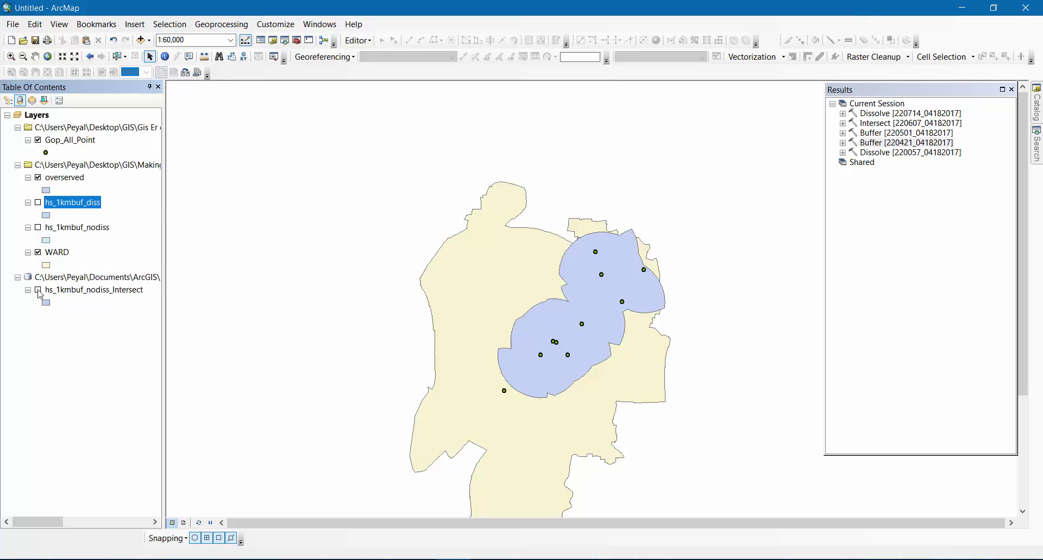
left_click(38, 290)
right_click(73, 291)
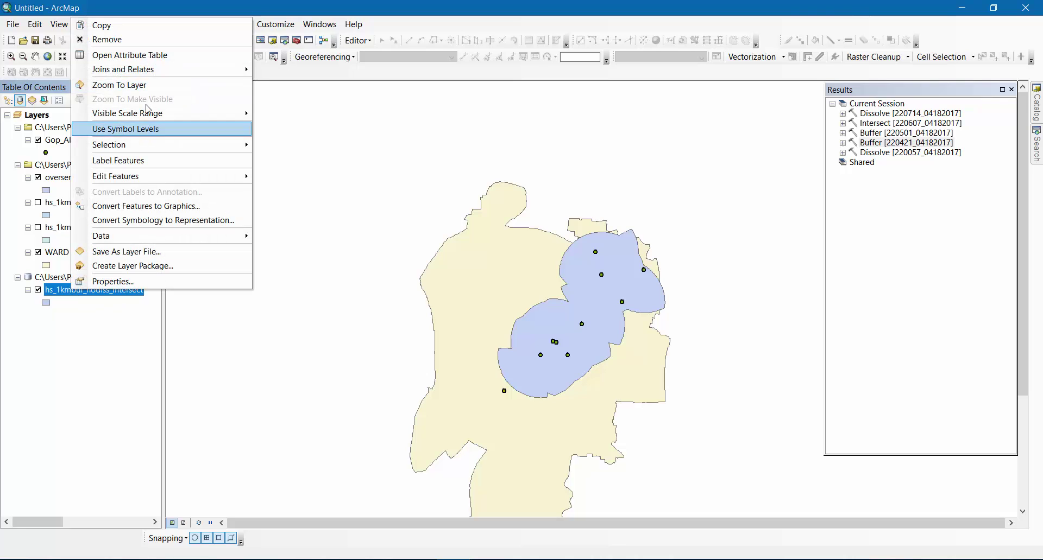
left_click(109, 39)
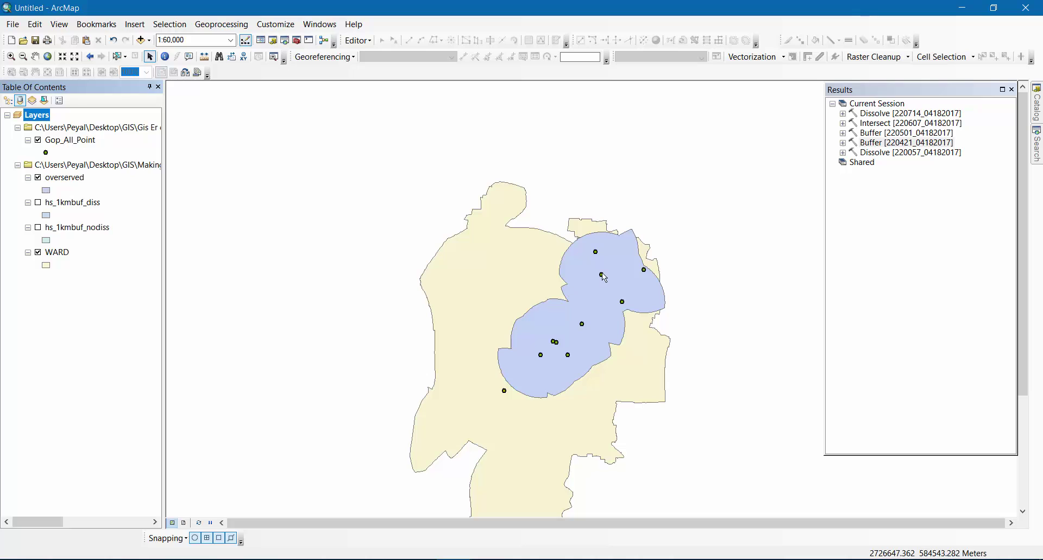
Show the hs_1kmbuf_diss layer beneath overserved, toggling its visibility to compare the two areas across the whole ward
scroll(570, 356, "down", 1)
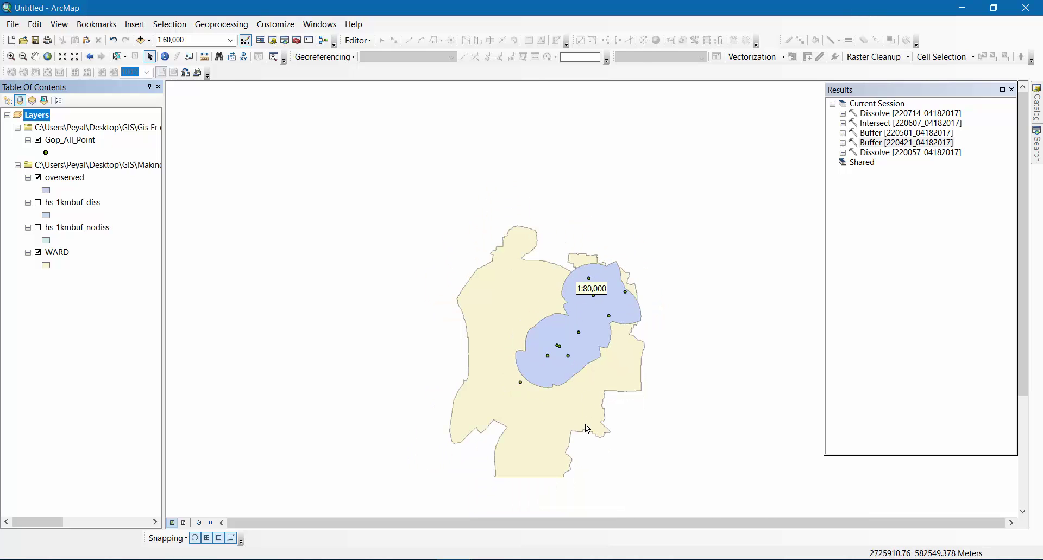
key("Down")
key("Down")
key("Down")
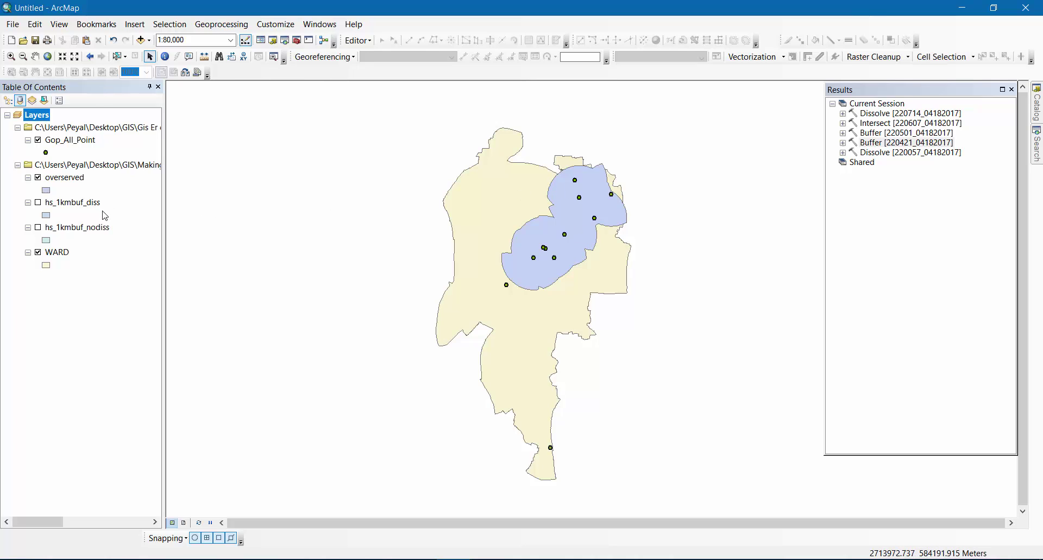
left_click(38, 202)
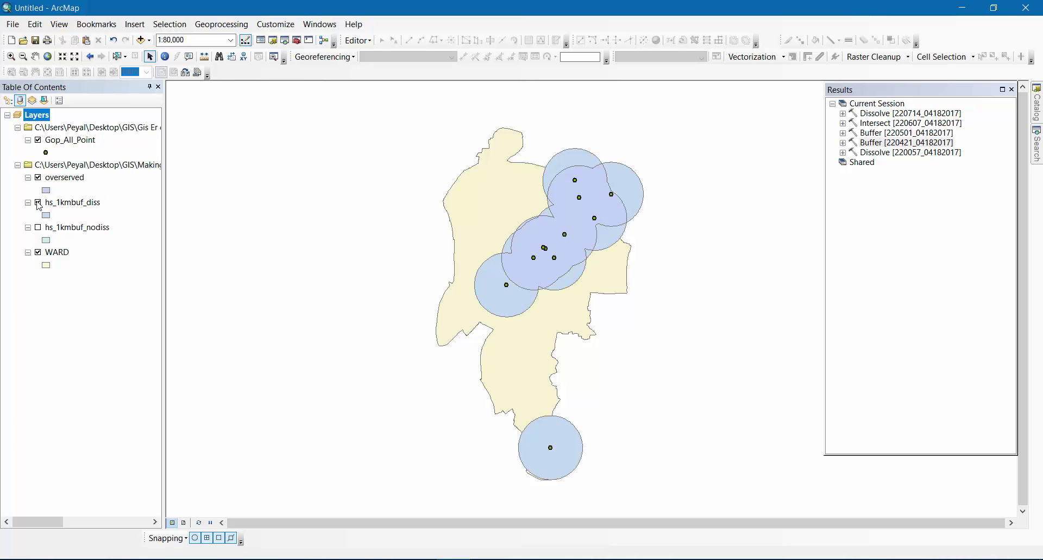
left_click(38, 203)
left_click(37, 202)
left_click(37, 202)
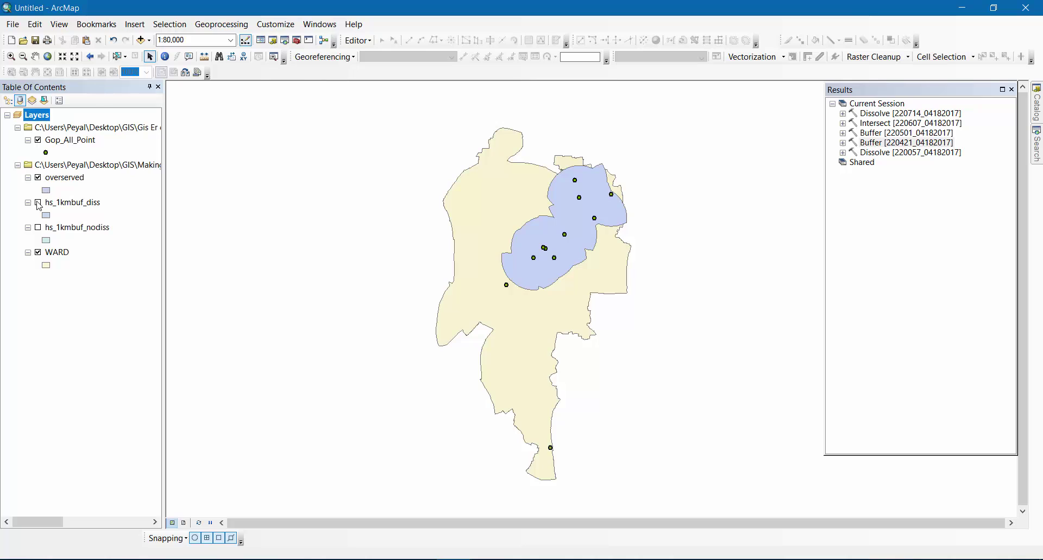
left_click(38, 203)
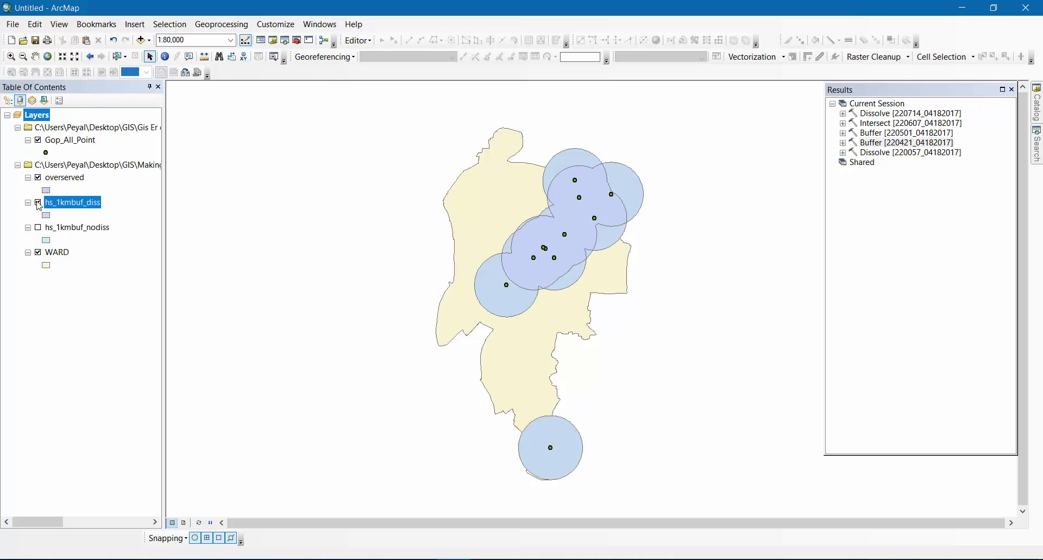
left_click(38, 202)
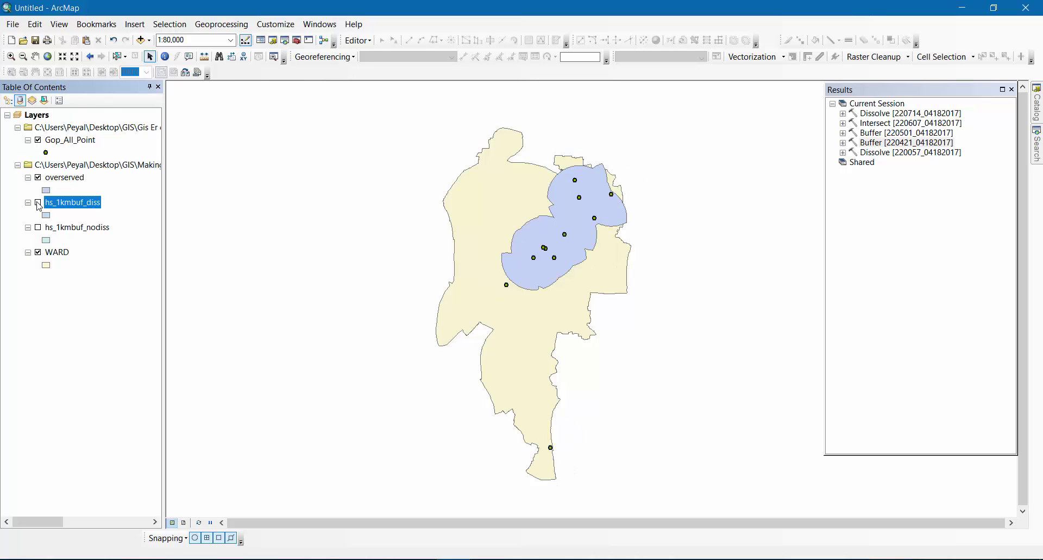
left_click(37, 204)
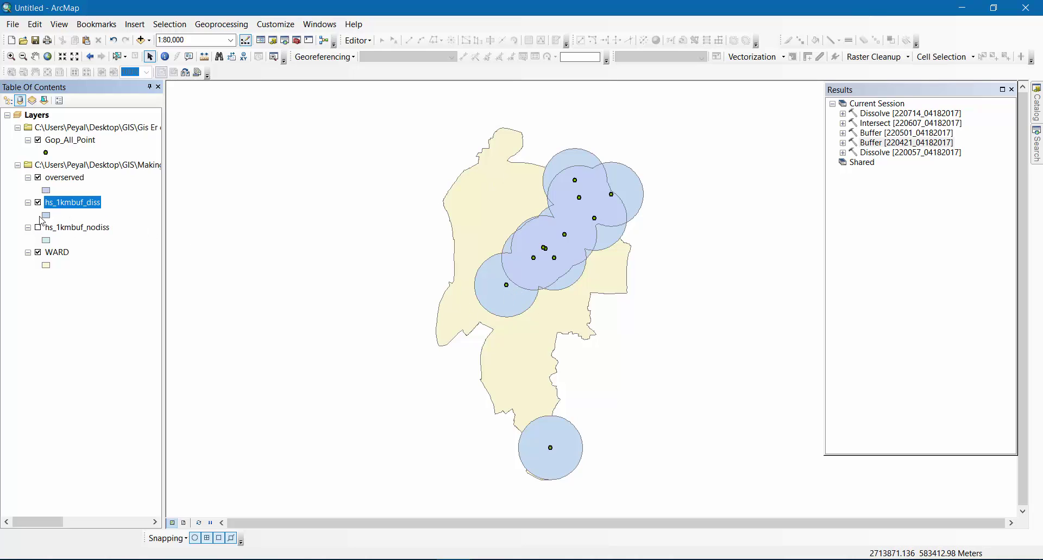
Toggle the overserved layer to compare it with the dissolved buffers, and hide the hs_1kmbuf_diss layer
left_click(38, 177)
left_click(38, 177)
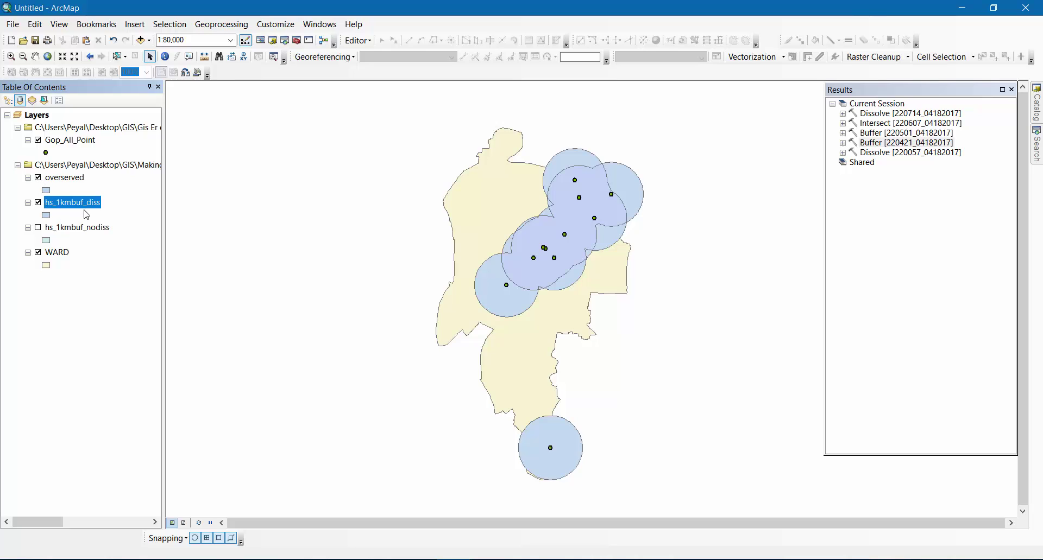
left_click(38, 204)
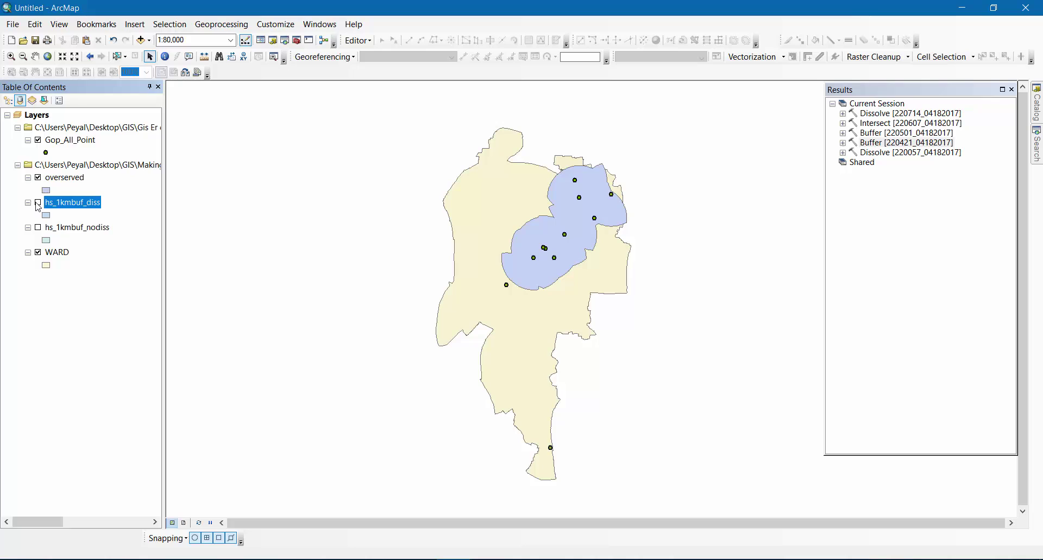
Examine the attribute tables of hs_1kmbuf_diss and overserved, closing each table after viewing it
right_click(60, 208)
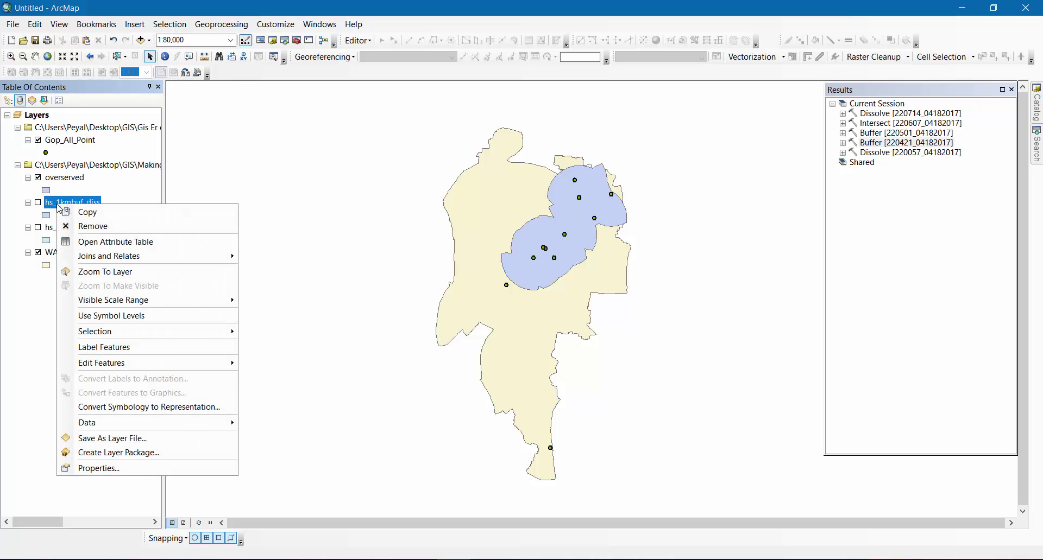
left_click(128, 243)
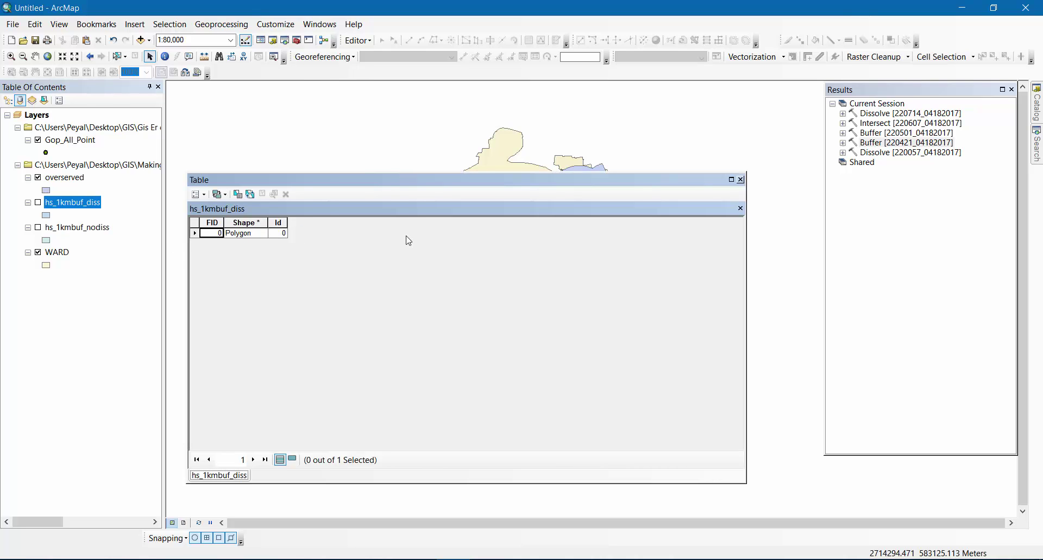
left_click(741, 180)
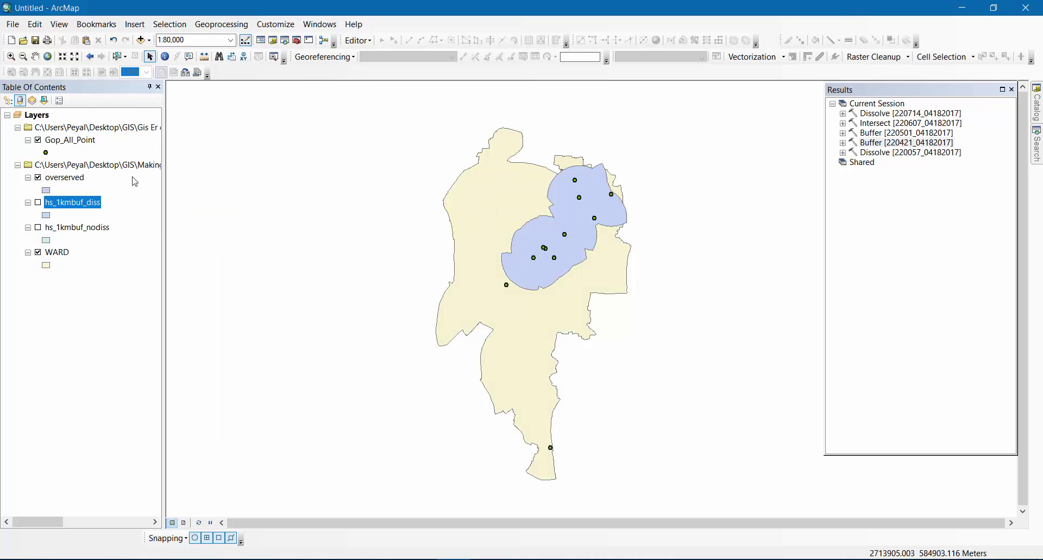
right_click(70, 182)
left_click(140, 217)
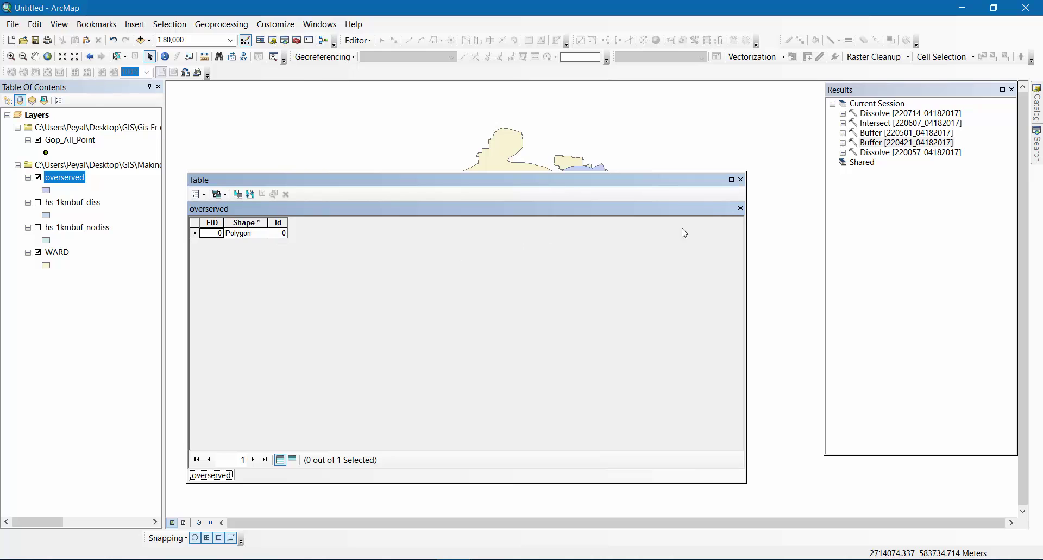
left_click(740, 180)
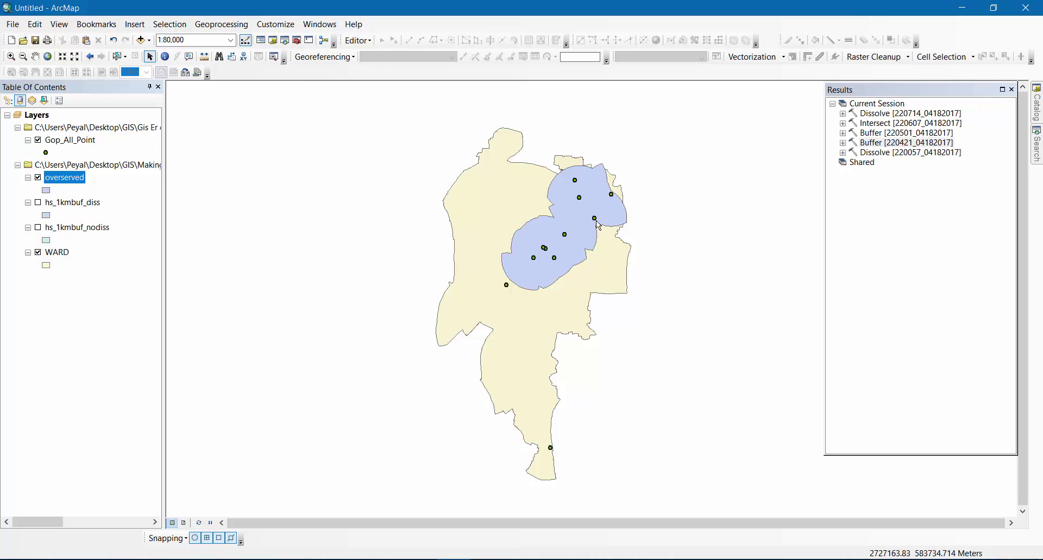
Set up the Identity overlay analysis tool with hs_1kmbuf_diss as the input features and overserved as the identity features
left_click(229, 29)
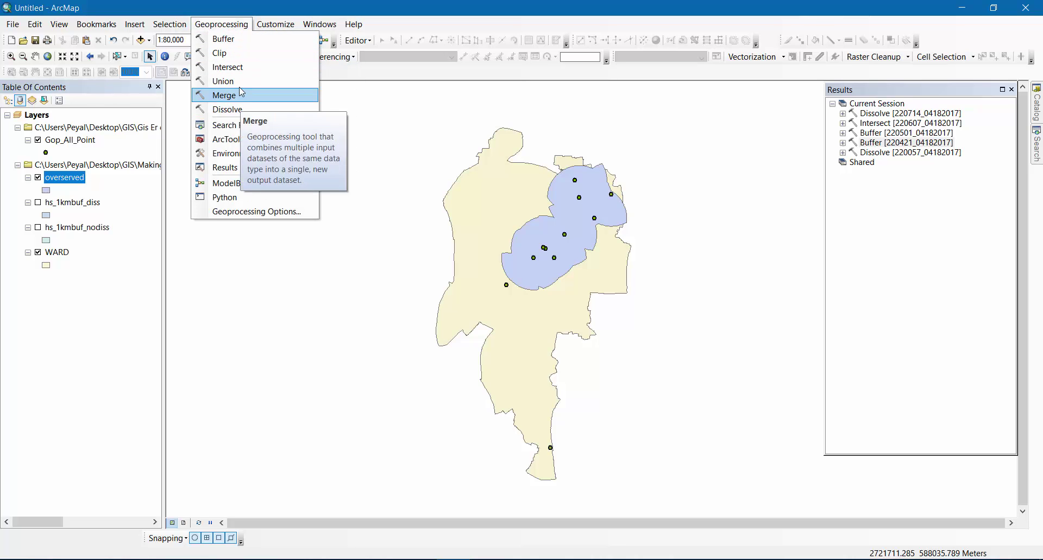
left_click(227, 140)
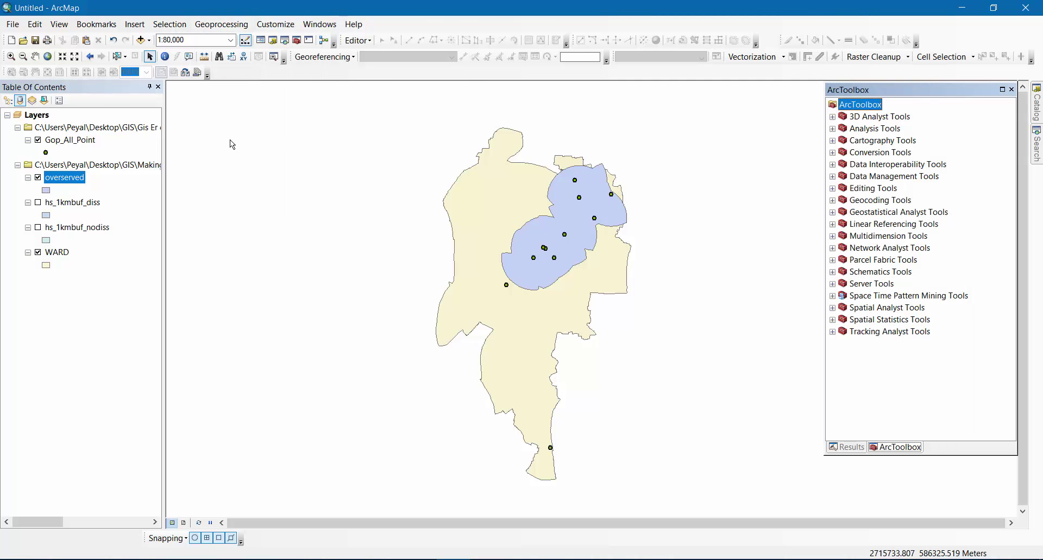
left_click(833, 129)
left_click(843, 153)
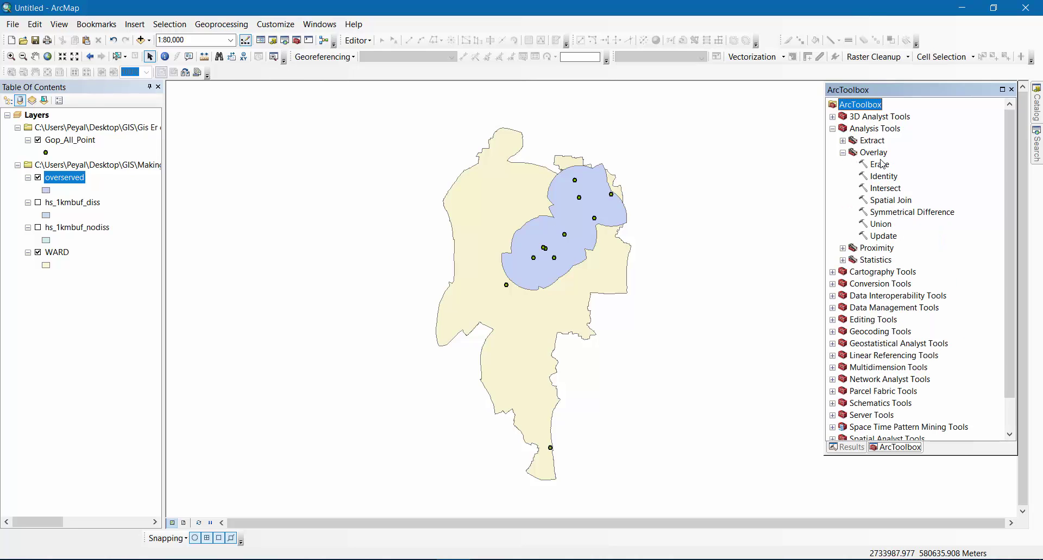
double_click(883, 176)
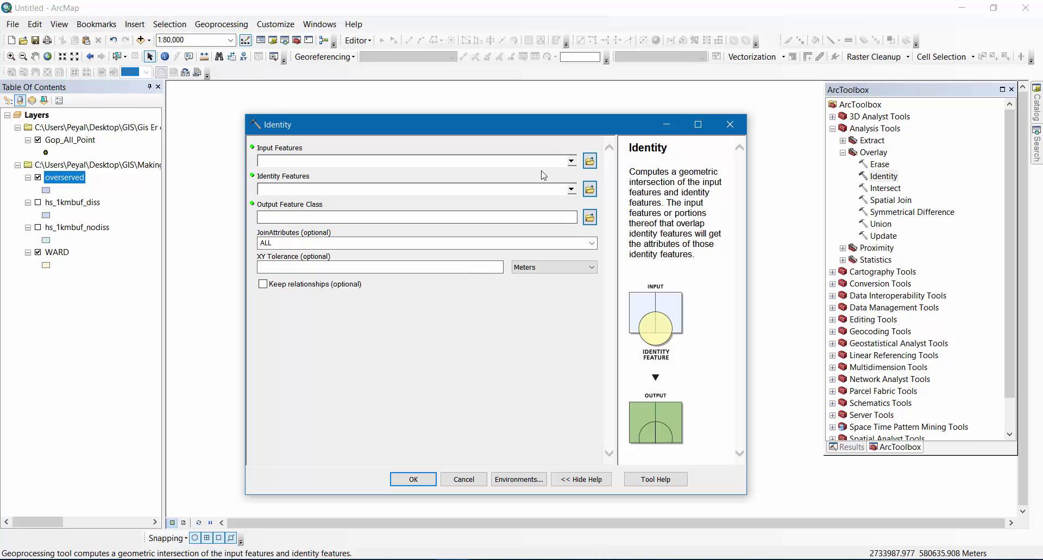
left_click(571, 161)
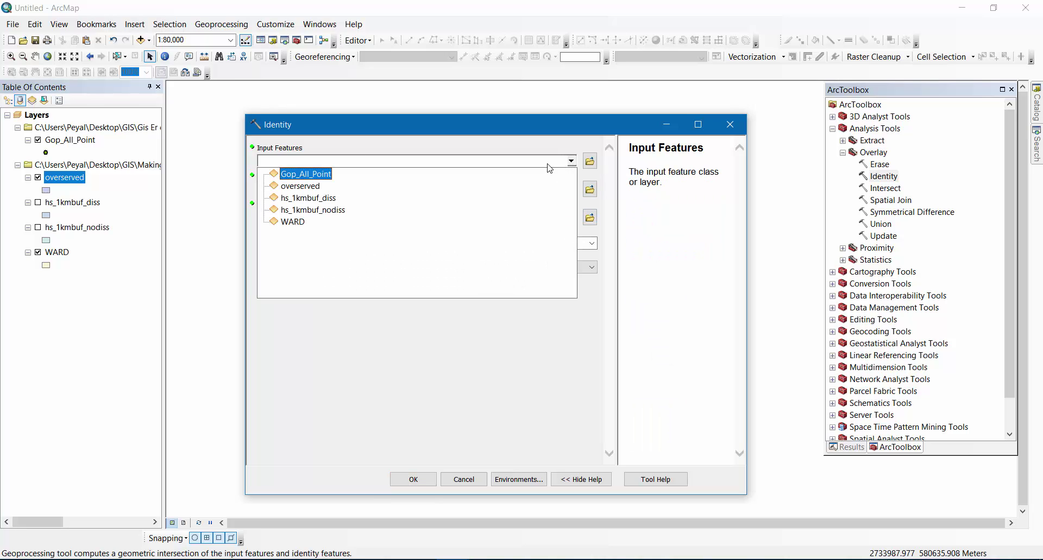
left_click(320, 199)
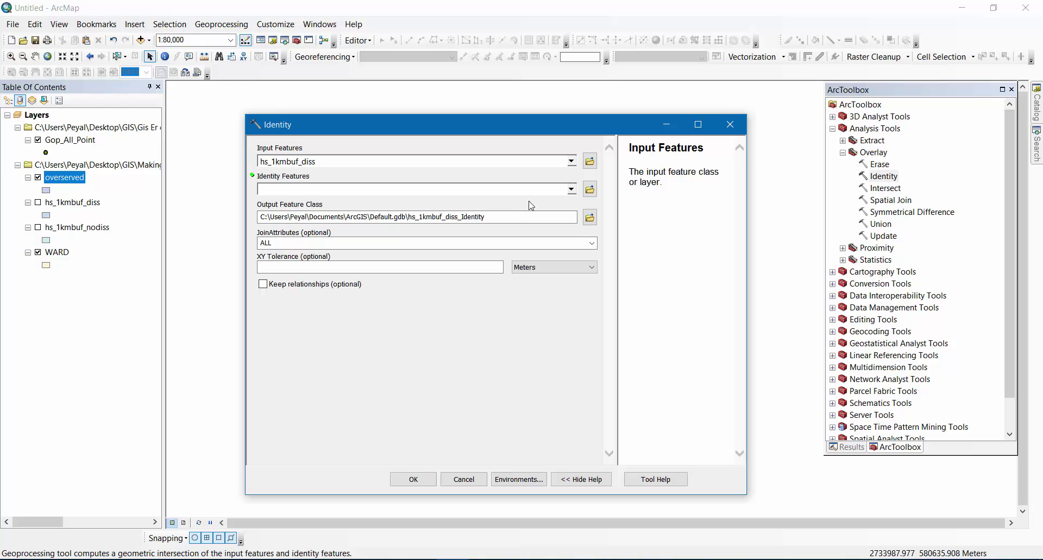
left_click(572, 189)
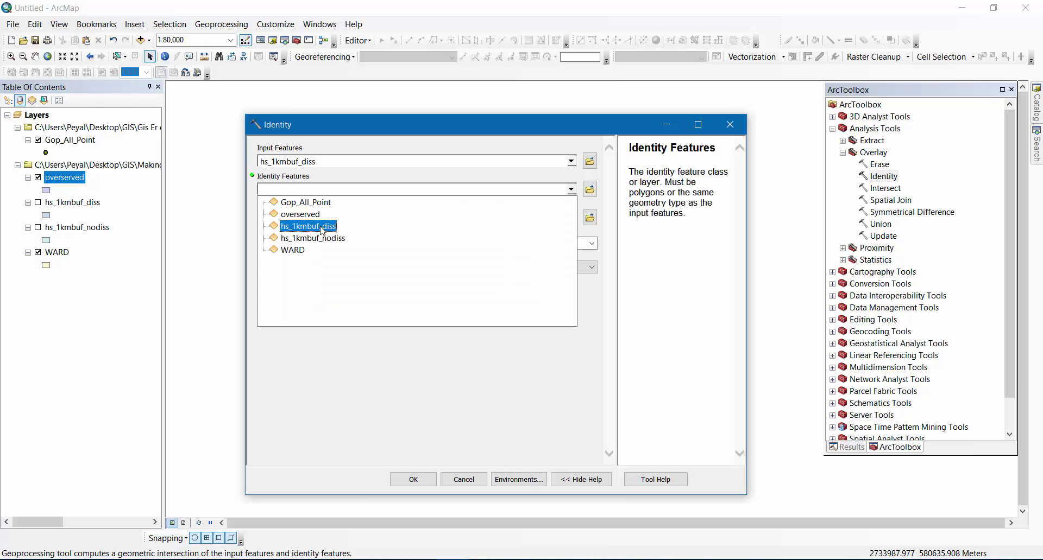
left_click(306, 216)
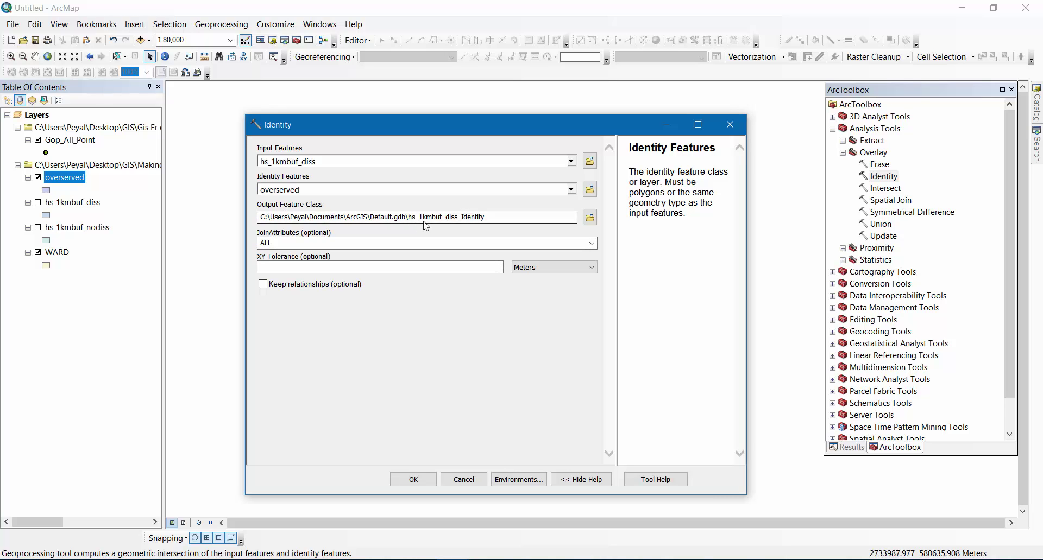
Save the Identity output as served_overserved in the Making of Project Tutorial folder and run the tool
left_click(590, 218)
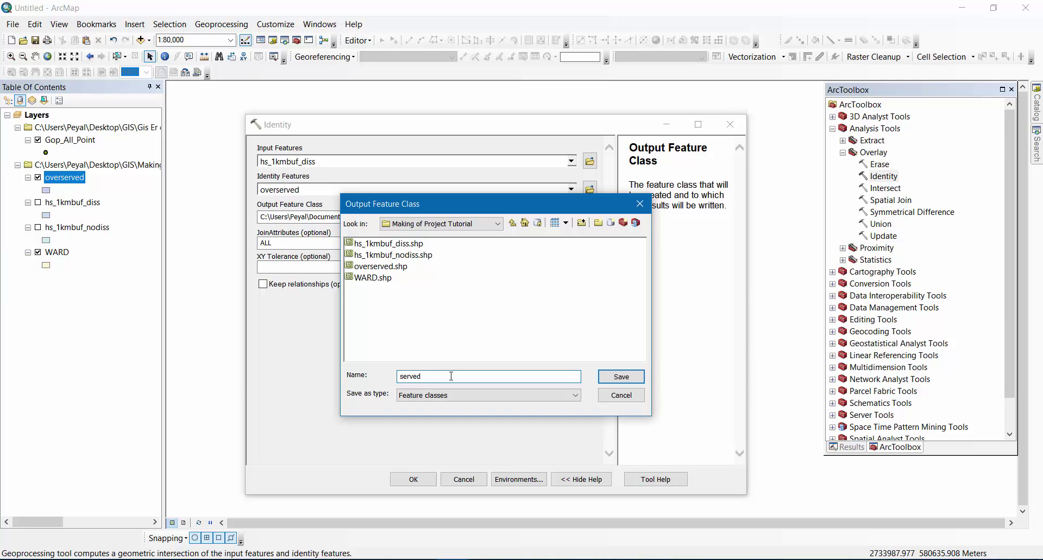
type("served_overserved")
left_click(619, 377)
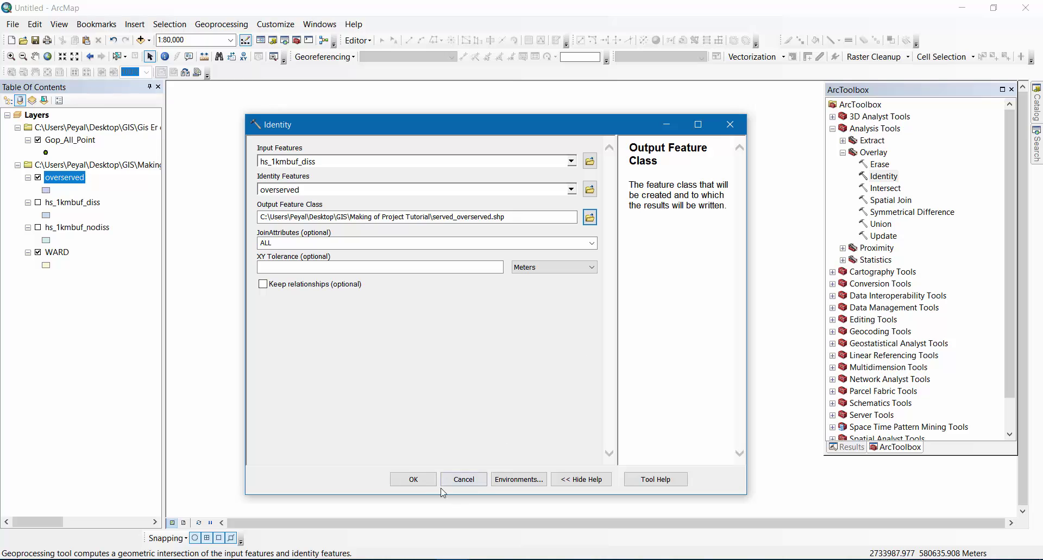
left_click(413, 480)
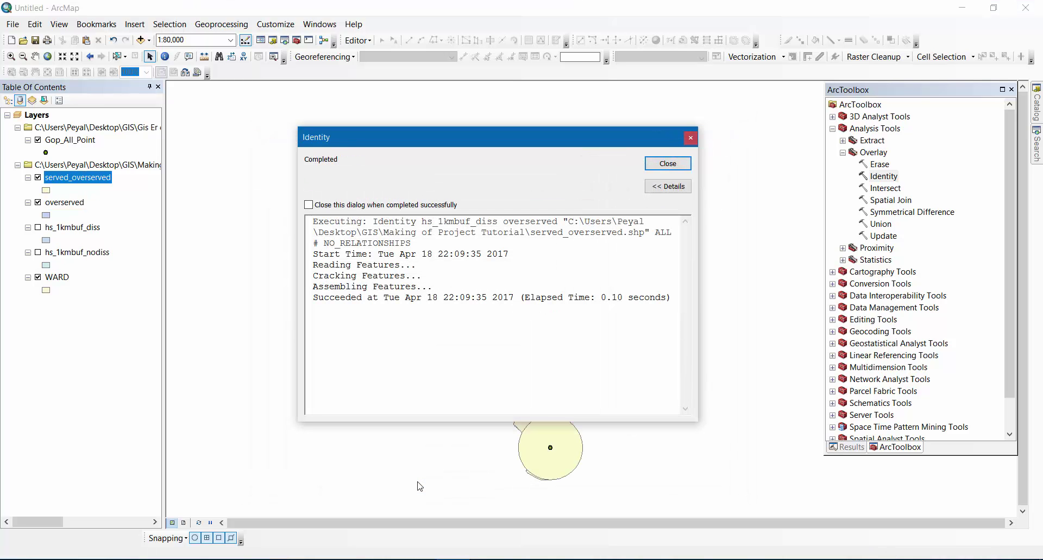
left_click(665, 164)
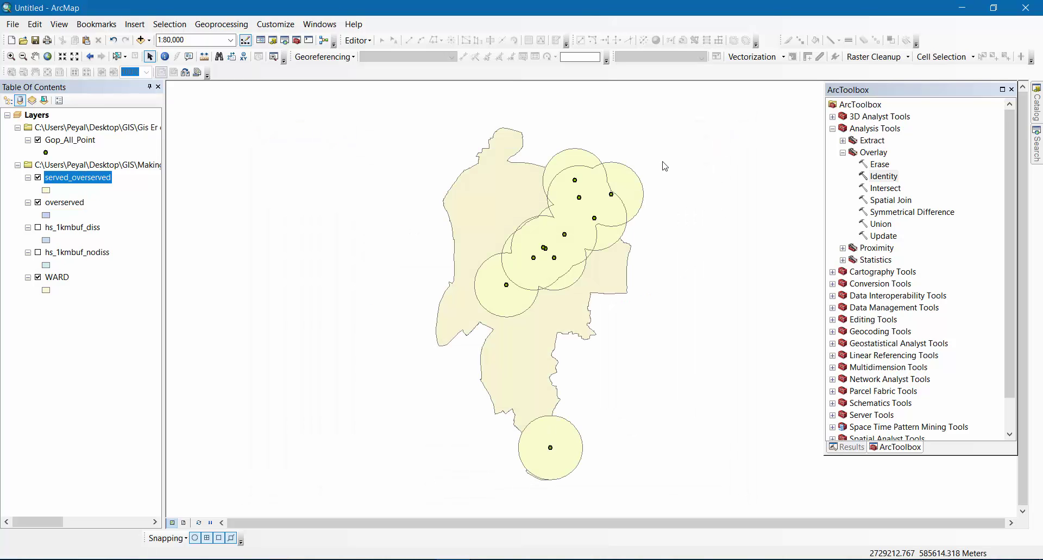
Hide the overserved layer, and toggle the WARD layer off and on to check the served_overserved polygons
left_click(38, 203)
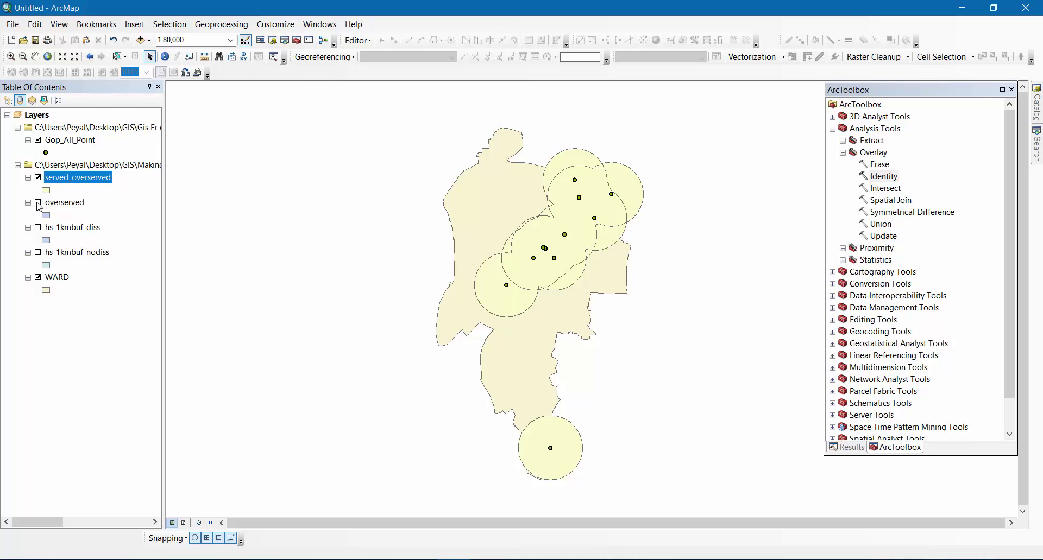
left_click(38, 278)
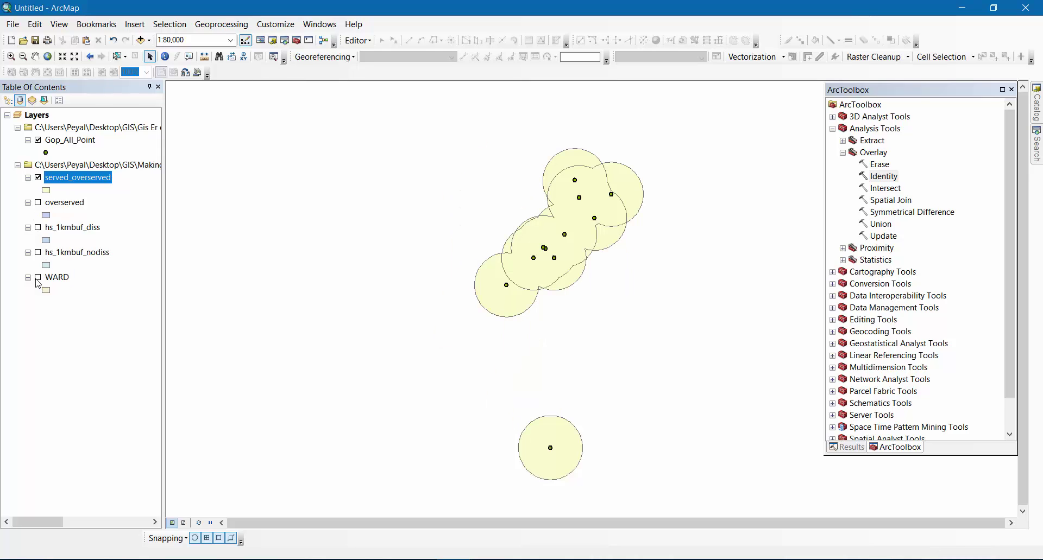
left_click(38, 277)
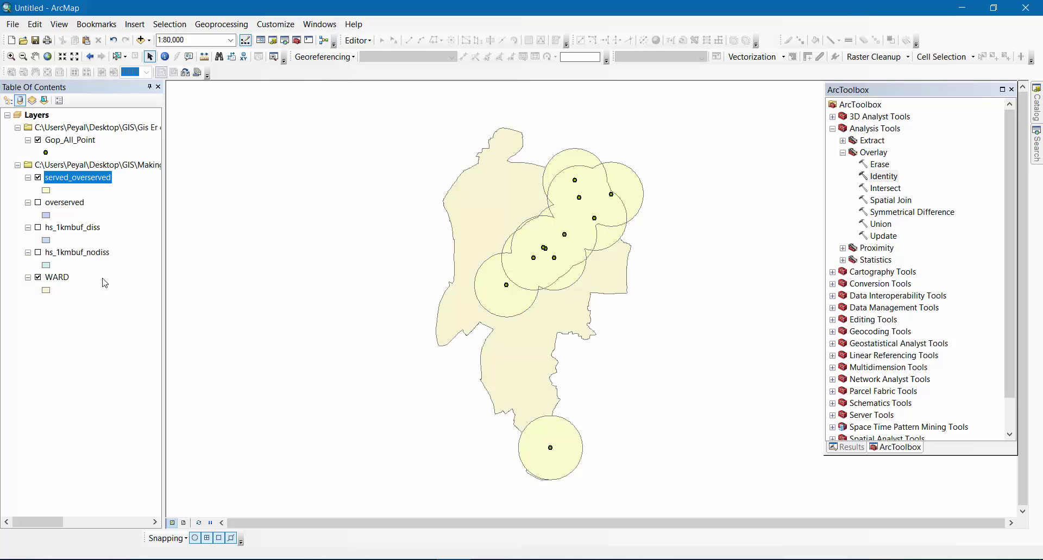
Examine the served_overserved attribute table, close it, and inspect the layer's buffer areas on the map
right_click(92, 185)
left_click(125, 215)
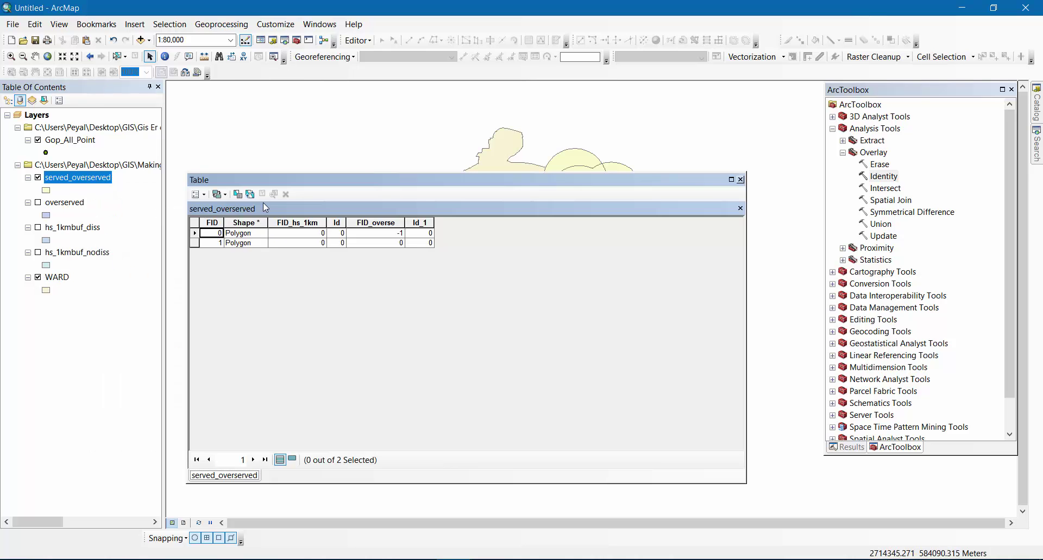
left_click(740, 180)
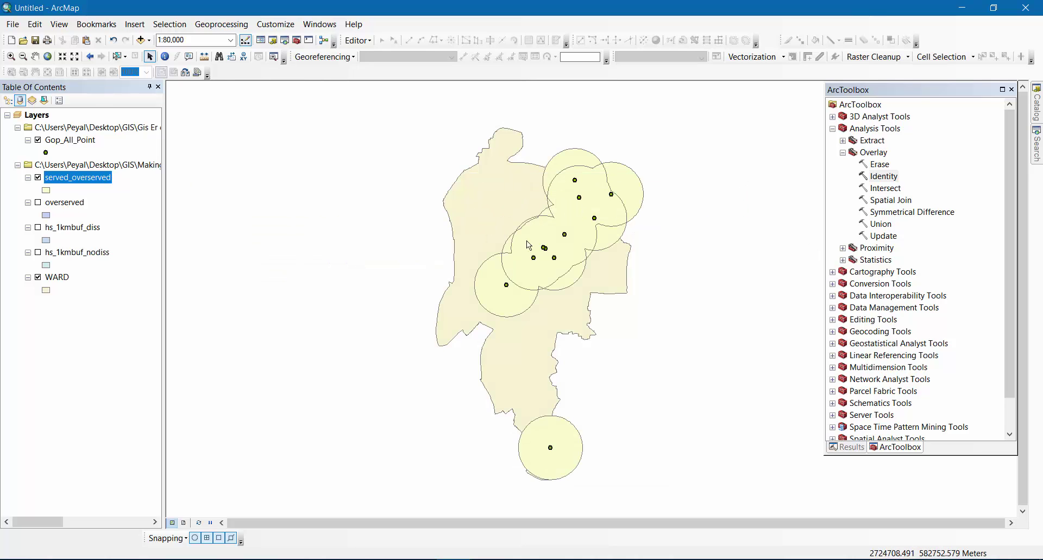
scroll(596, 164, "up", 1)
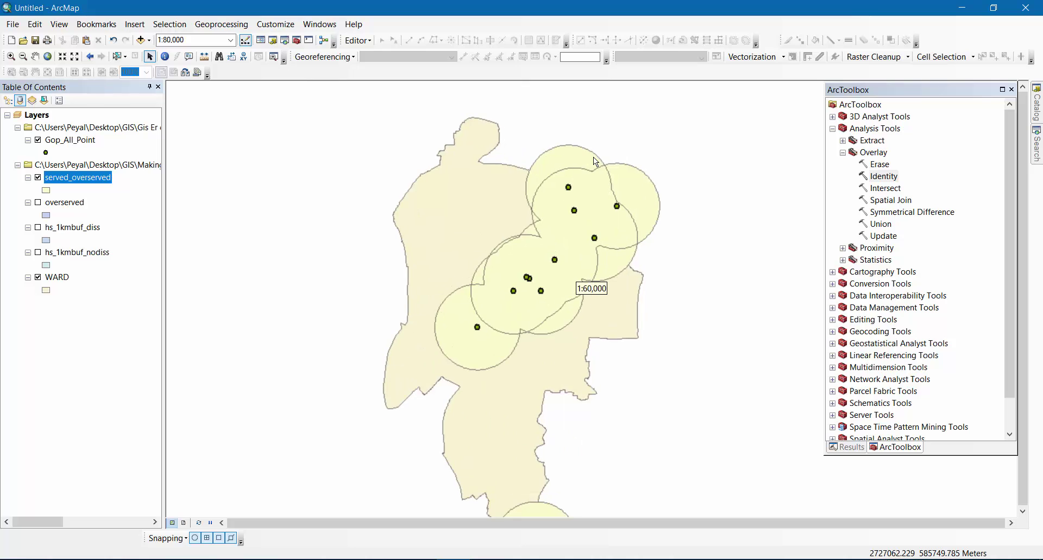
scroll(594, 162, "down", 2)
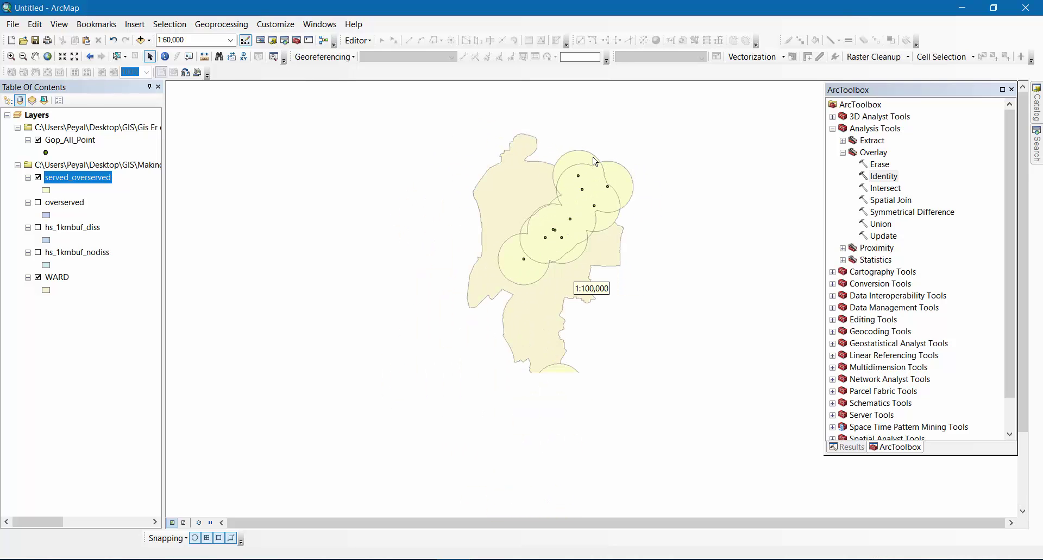
scroll(595, 200, "up", 1)
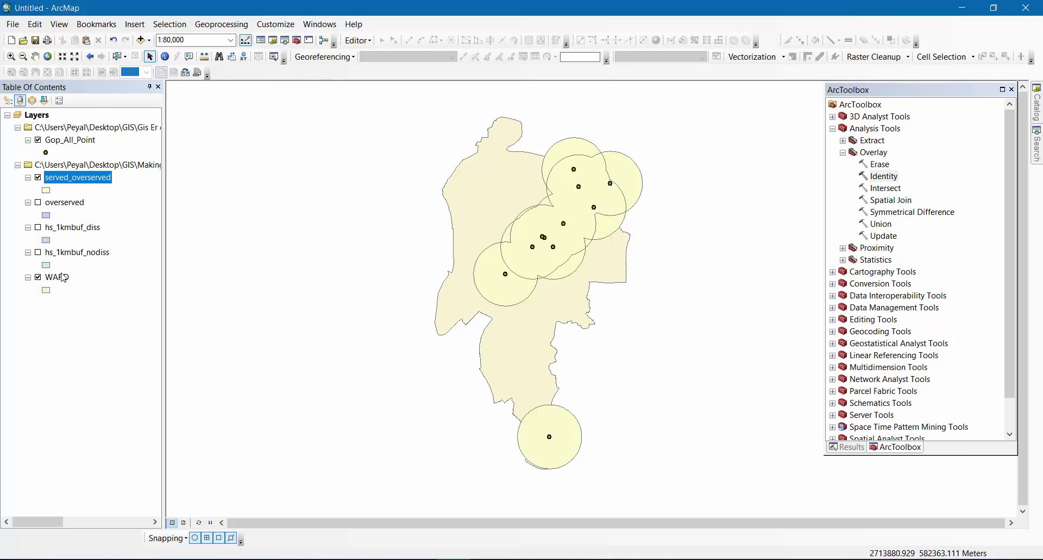
Set up another Identity overlay with WARD as the input features and served_overserved as the identity features
double_click(885, 177)
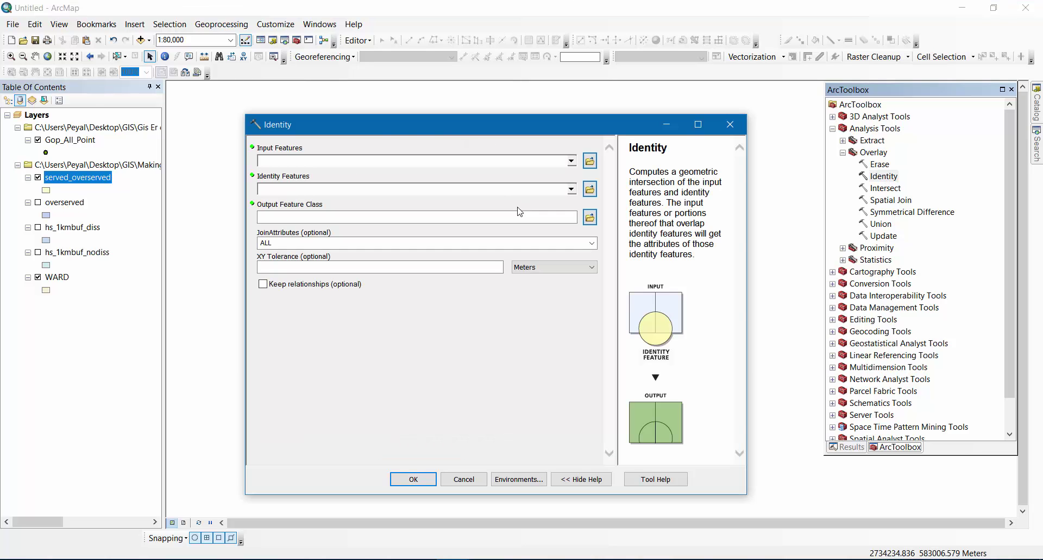
left_click(572, 162)
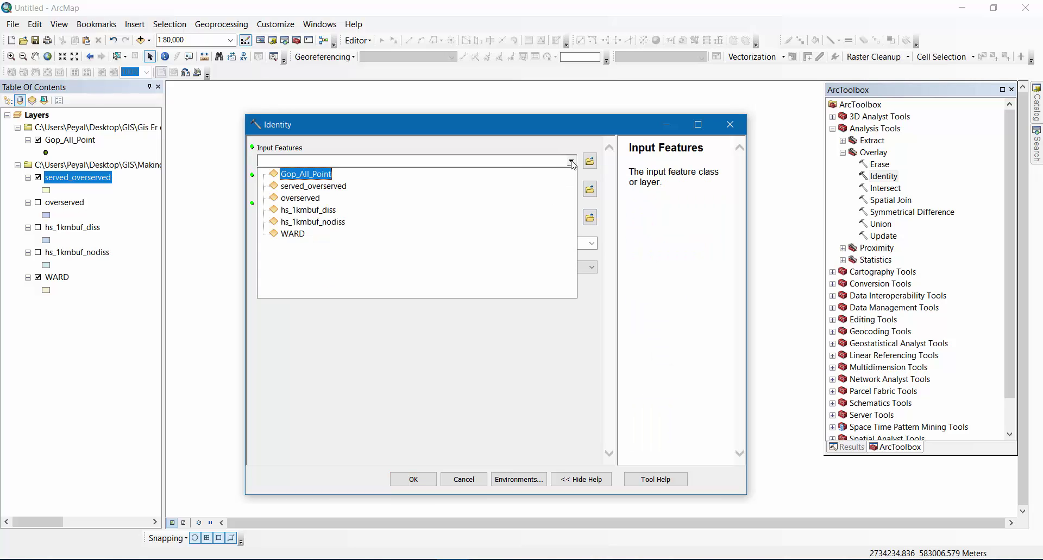
left_click(293, 237)
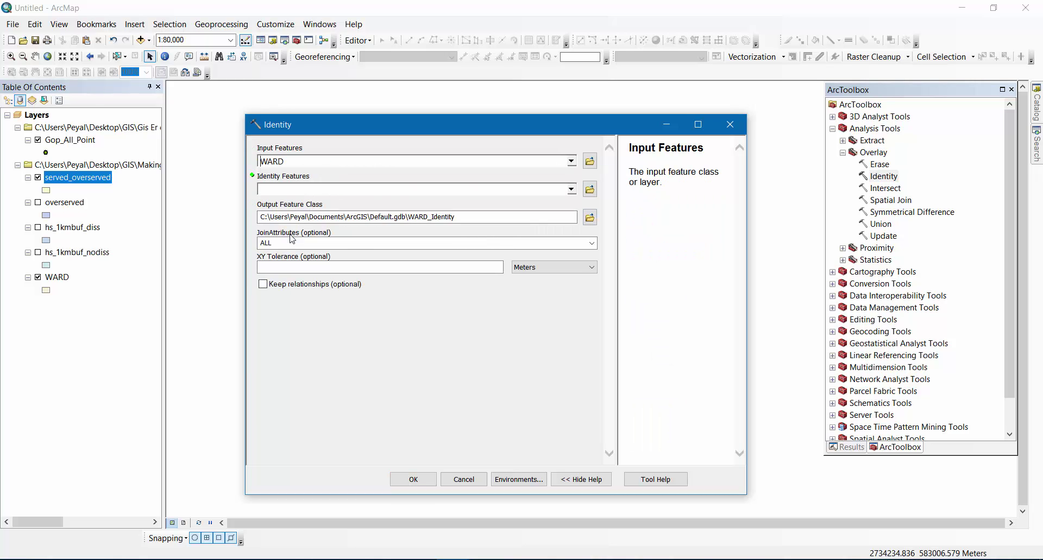
left_click(572, 189)
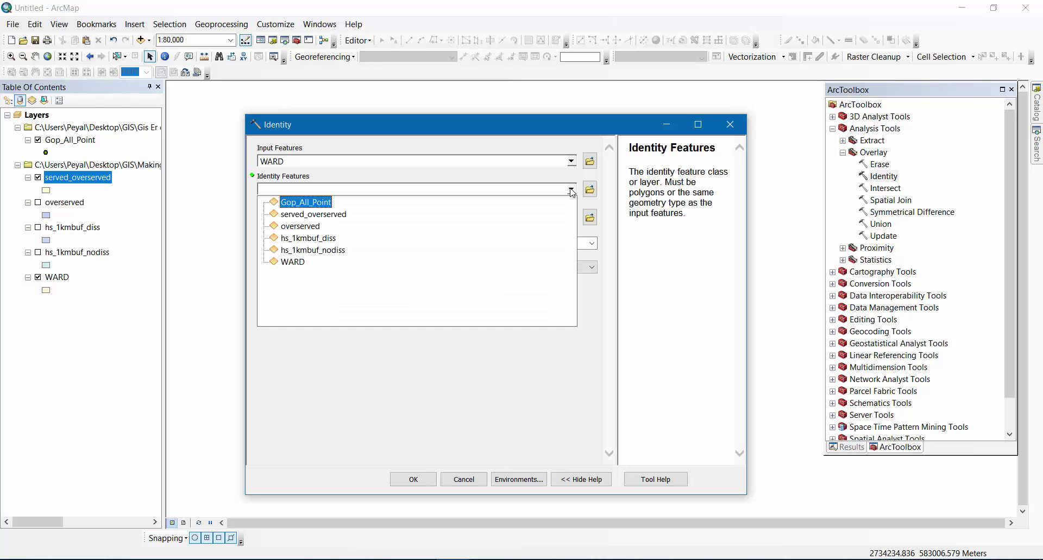
left_click(328, 215)
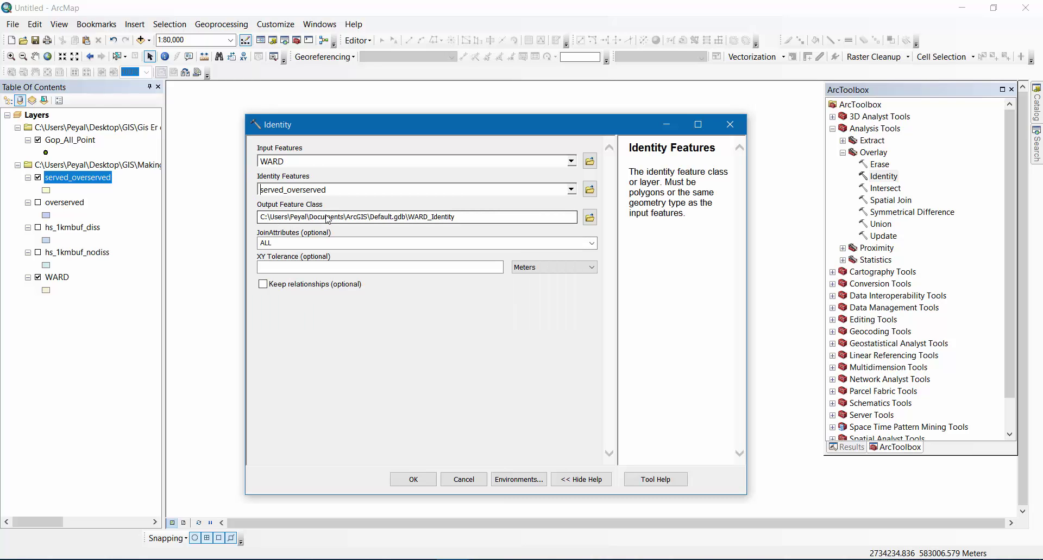
Save the Identity output as served_overserved_unserved.shp in the Making of Project Tutorial folder and run the tool
left_click(590, 218)
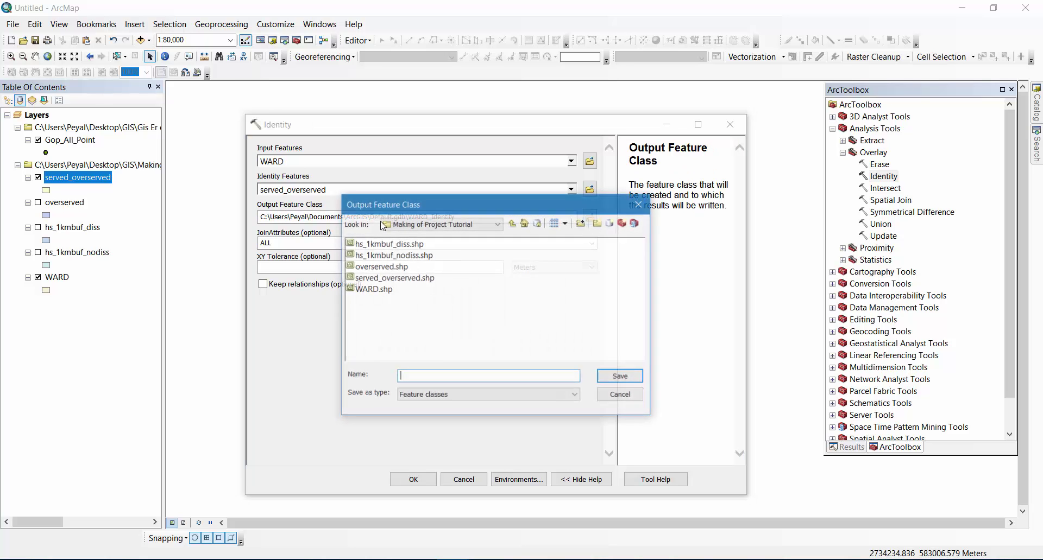
left_click(402, 278)
left_click(458, 376)
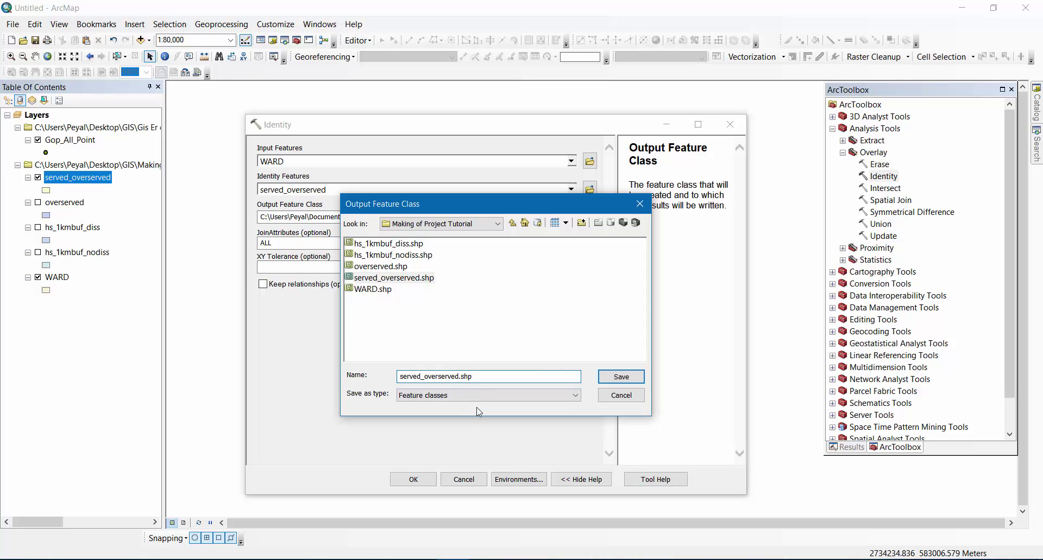
type("_unserved")
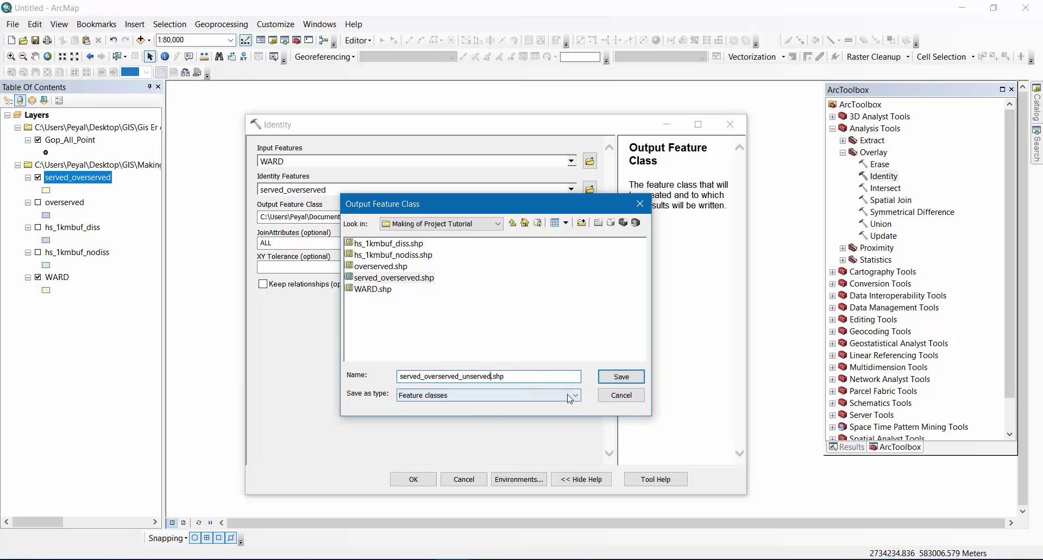
left_click(613, 377)
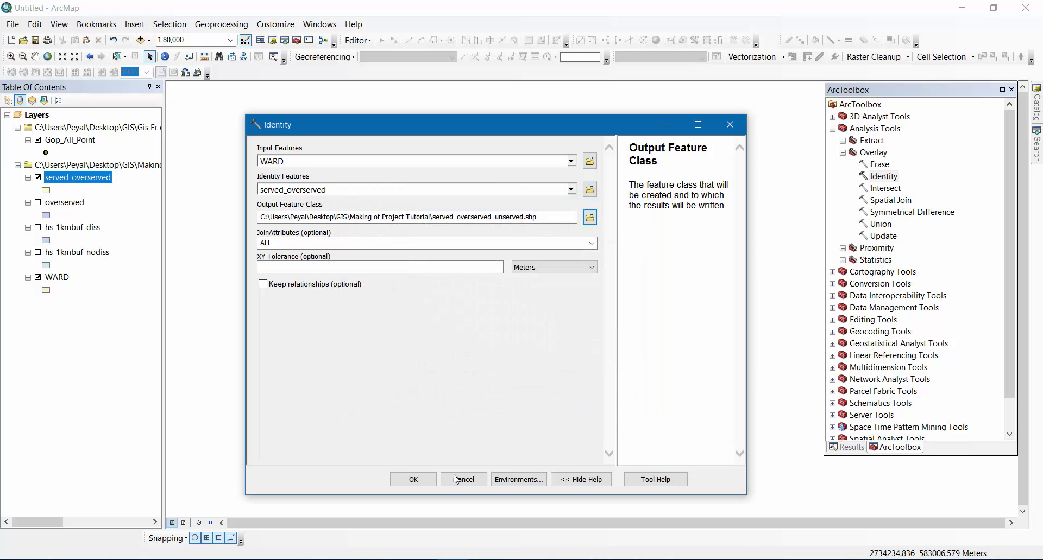
left_click(416, 480)
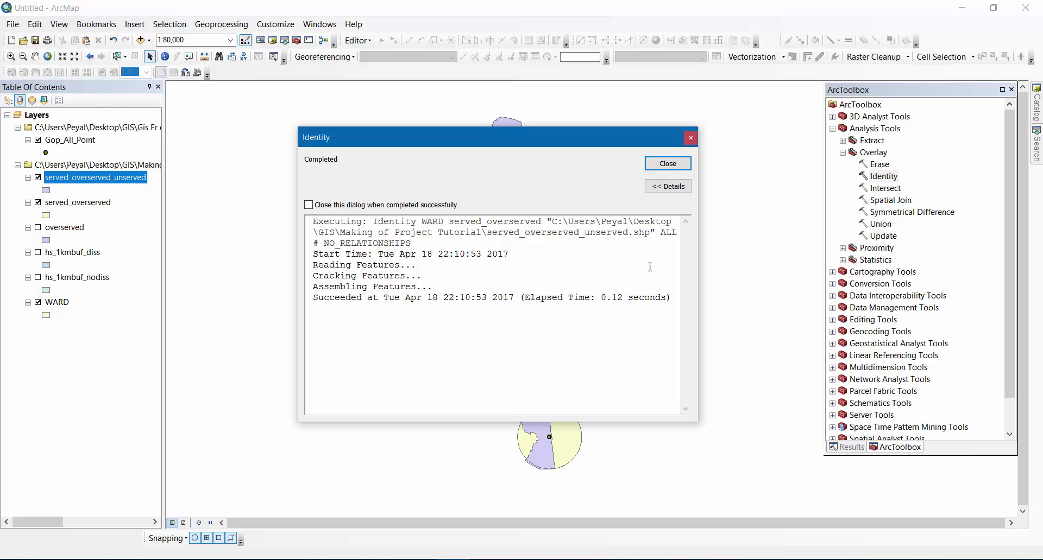
left_click(668, 167)
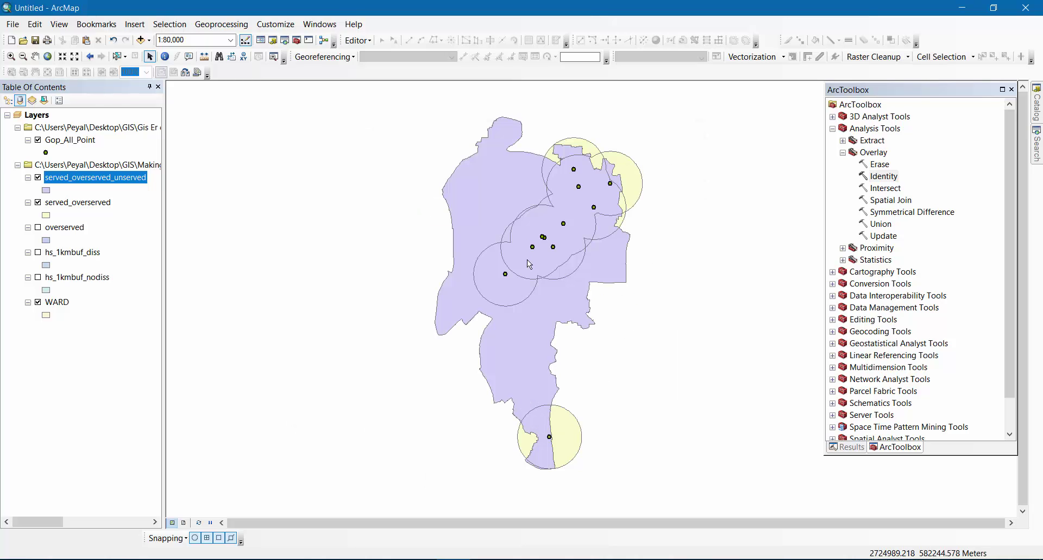
Hide every layer except served_overserved_unserved and open that layer's attribute table alongside the map
left_click(38, 302)
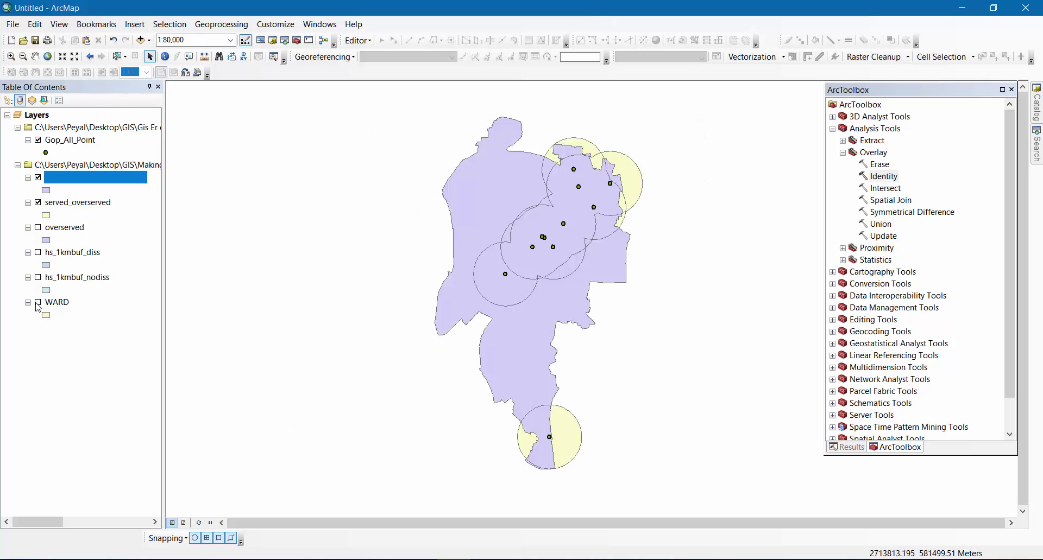
left_click(38, 203)
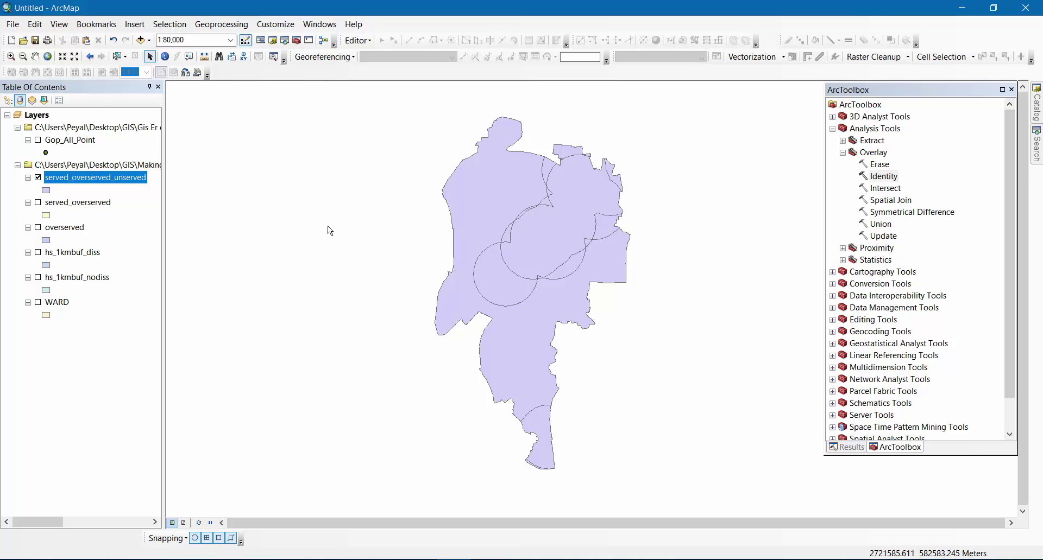
right_click(86, 182)
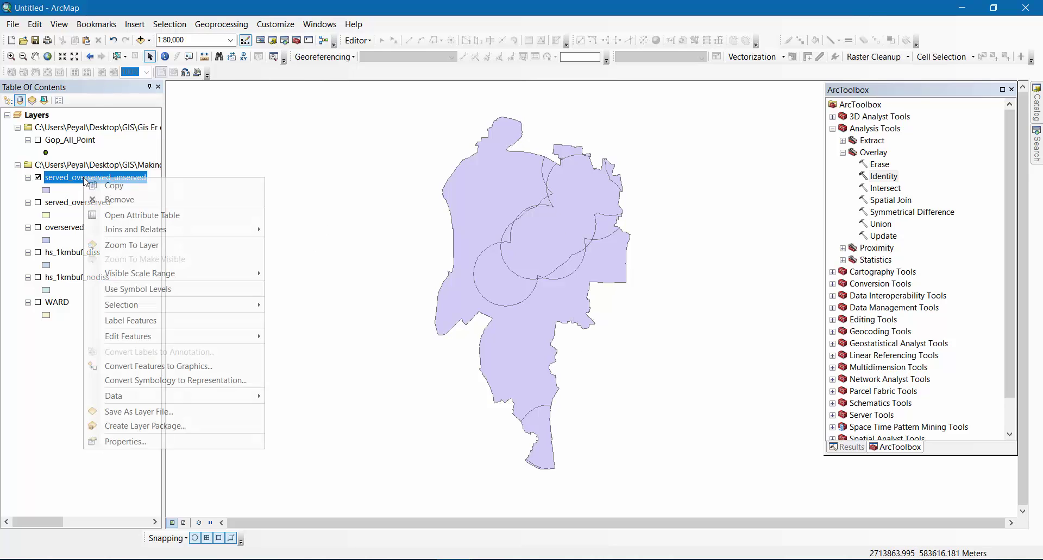
left_click(161, 217)
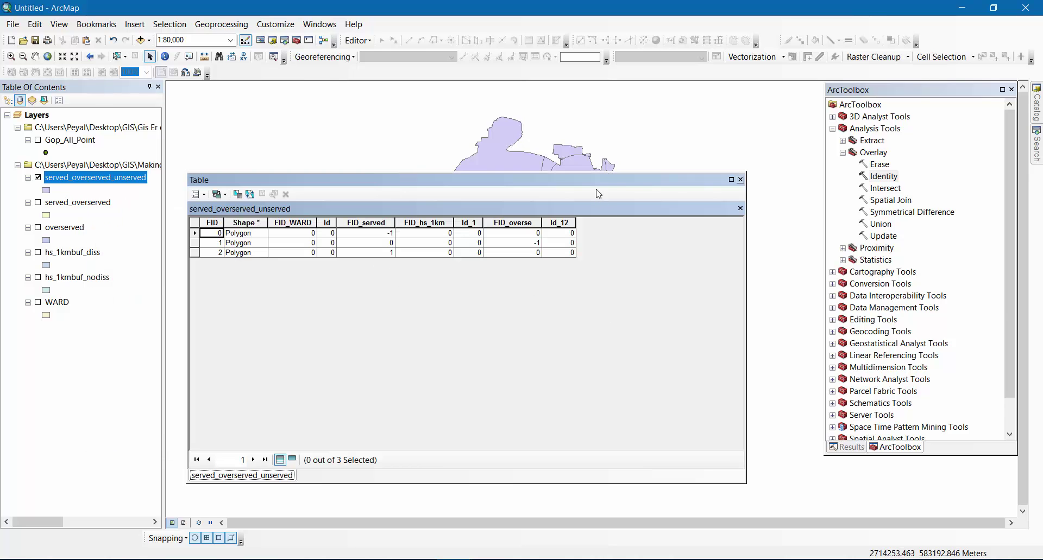
left_click_drag(601, 181, 788, 201)
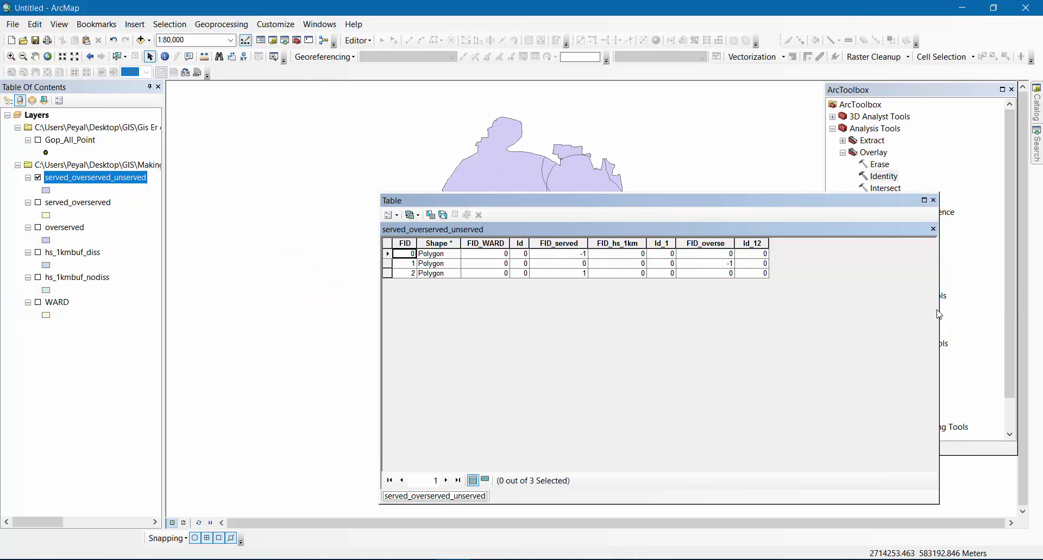
left_click_drag(932, 311, 905, 310)
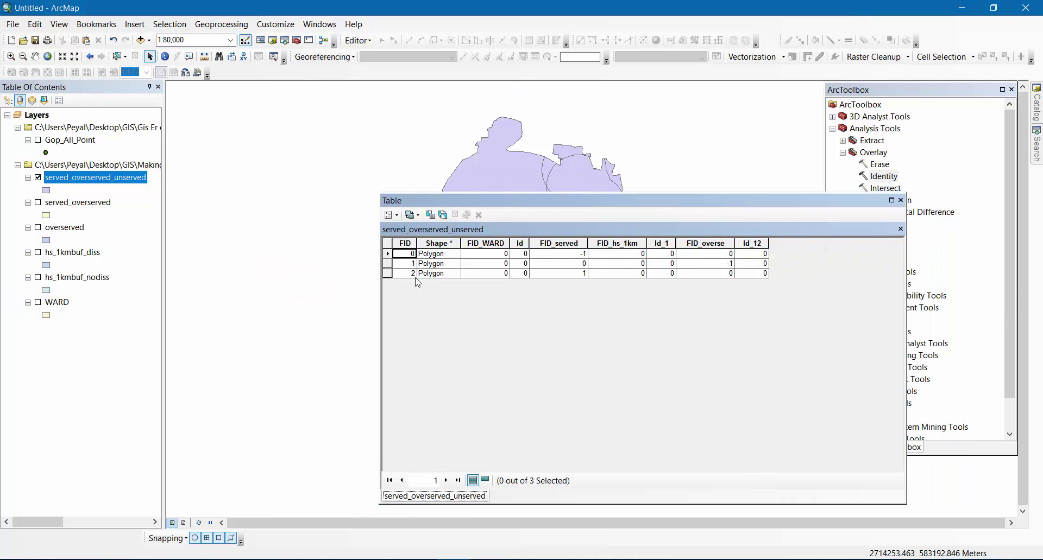
left_click_drag(662, 210, 798, 209)
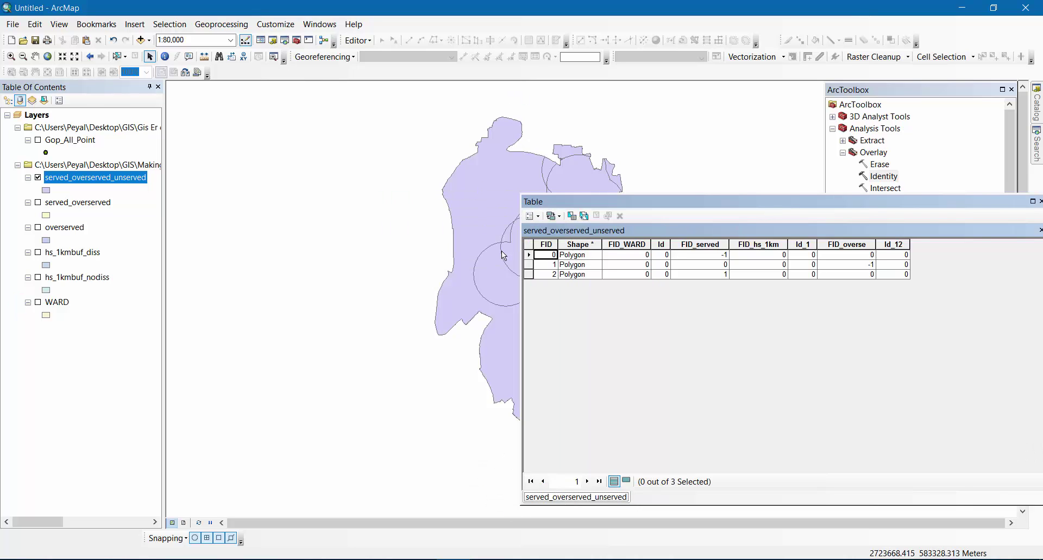
left_click(446, 523)
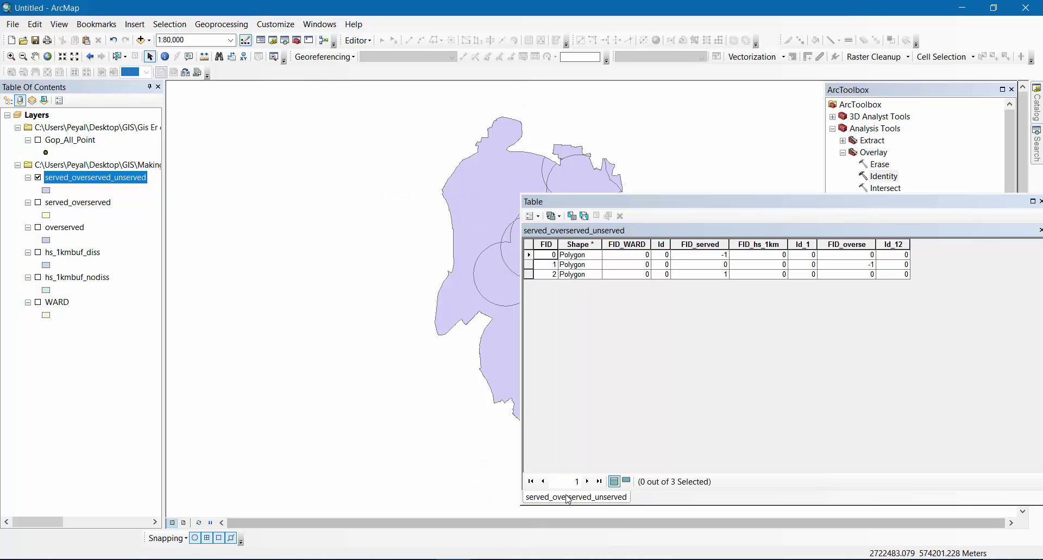
left_click_drag(736, 202, 454, 156)
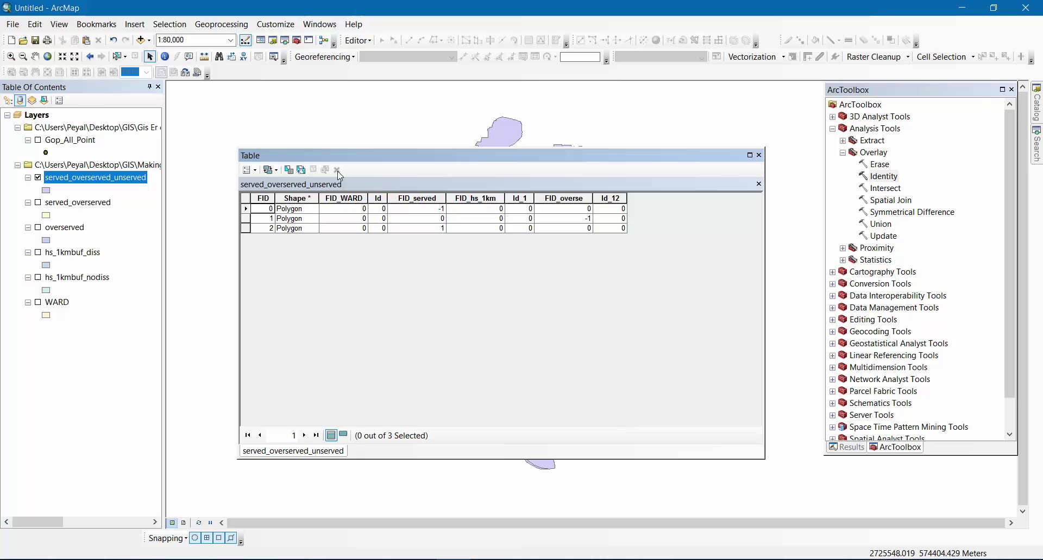
Add a text field named Status to the served_overserved_unserved attribute table
left_click(251, 171)
left_click(281, 258)
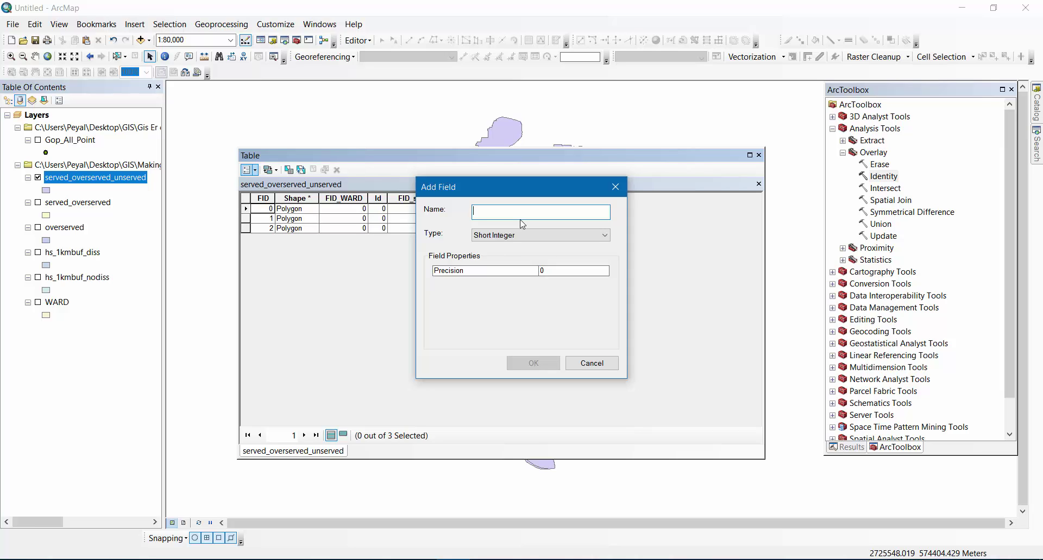
type("Statu")
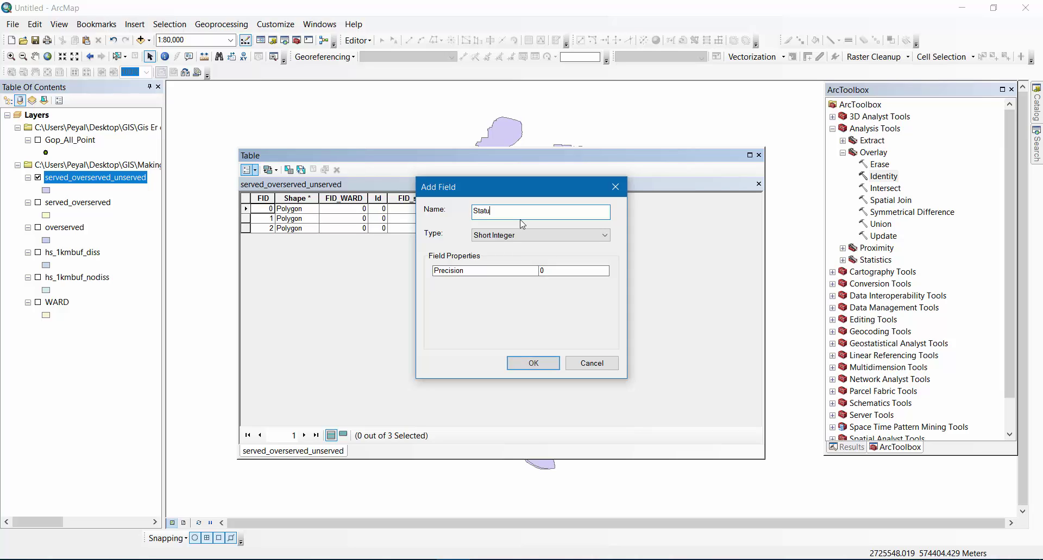
type("s")
left_click(517, 236)
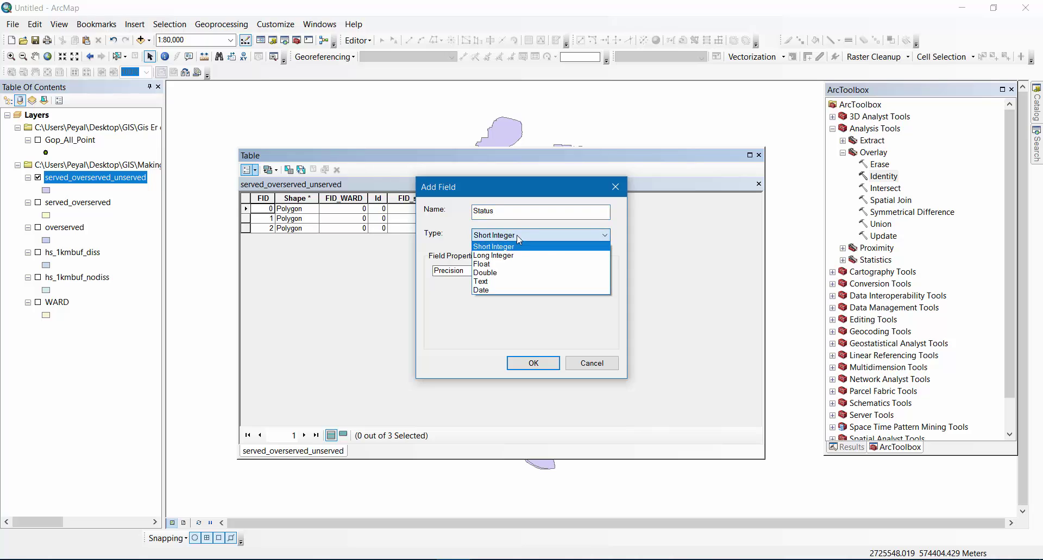
left_click(493, 281)
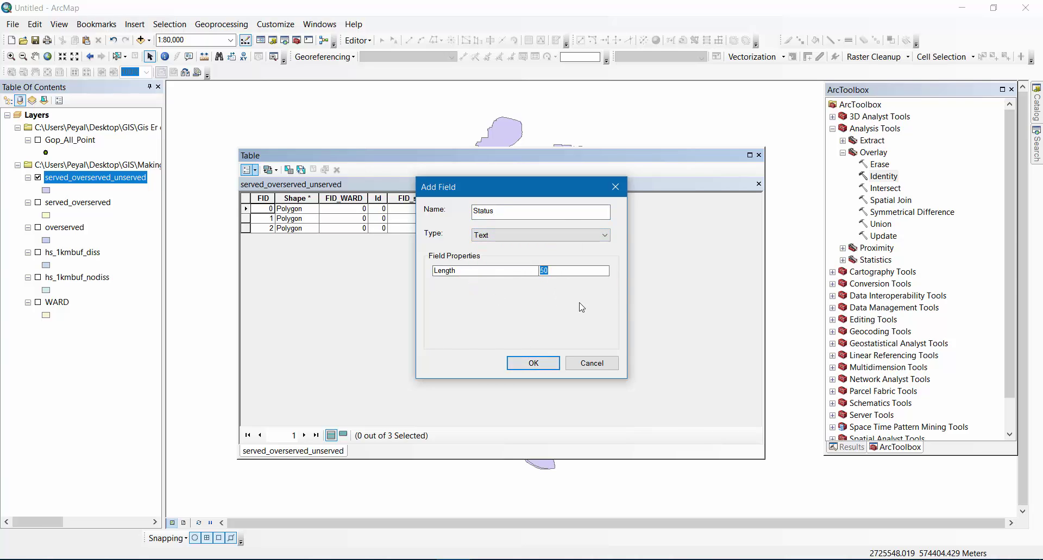
left_click(533, 363)
Start an edit session on the served_overserved_unserved layer
left_click(659, 210)
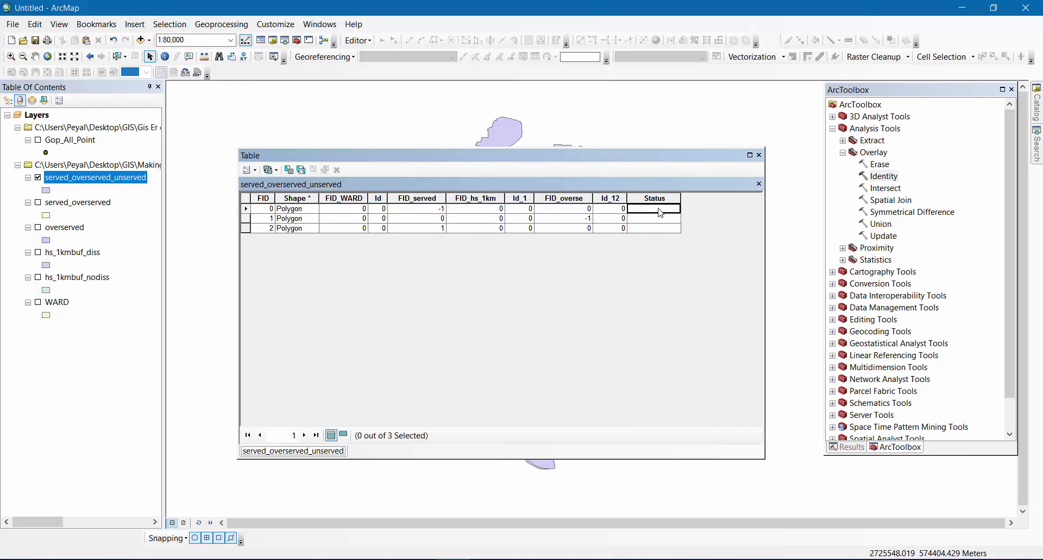
left_click(355, 40)
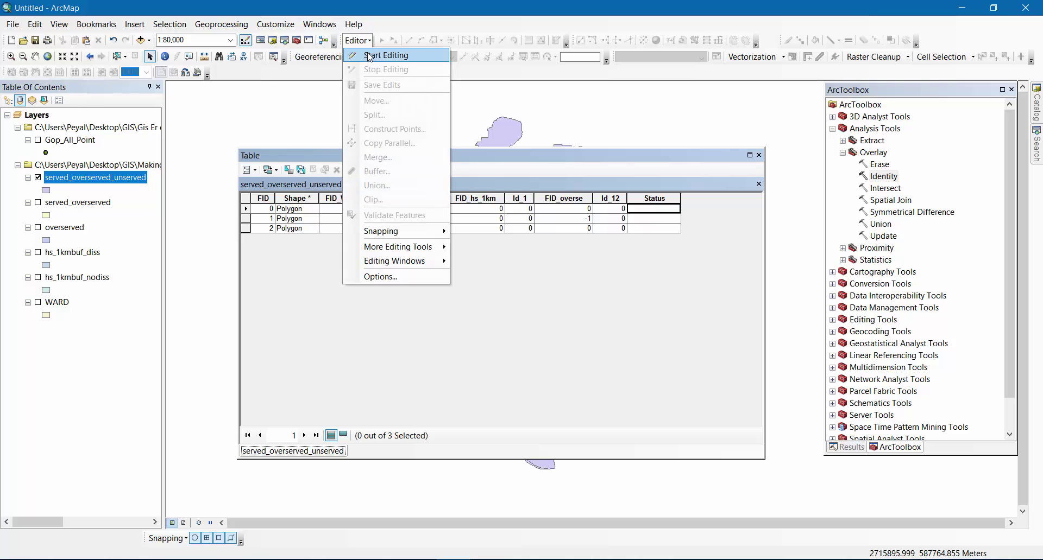
left_click(368, 52)
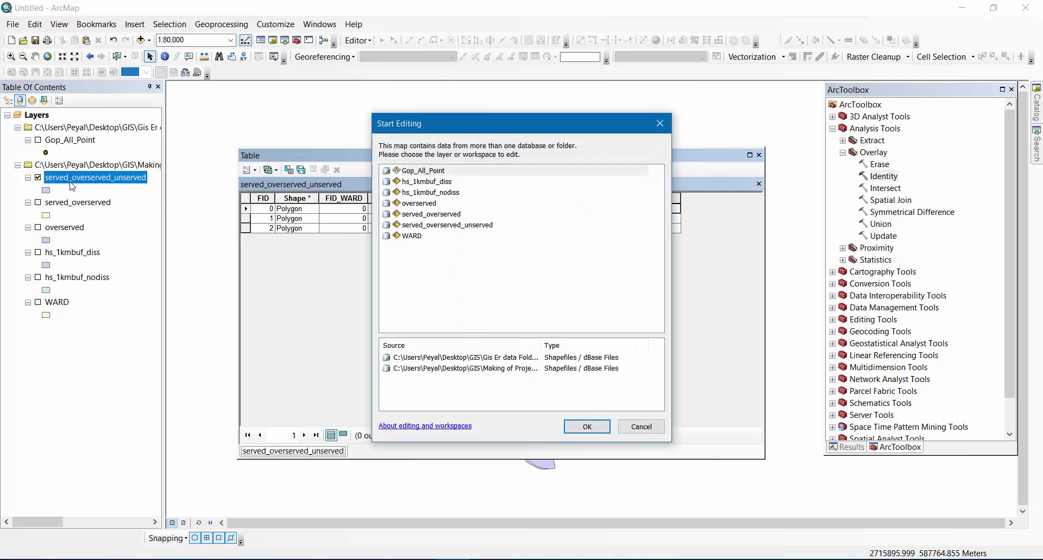
left_click(448, 224)
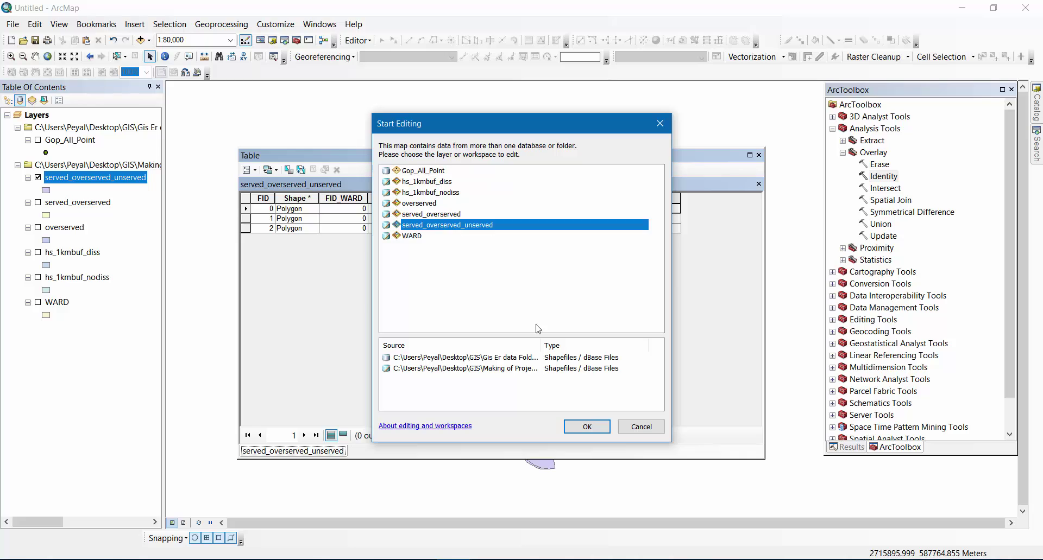
left_click(592, 429)
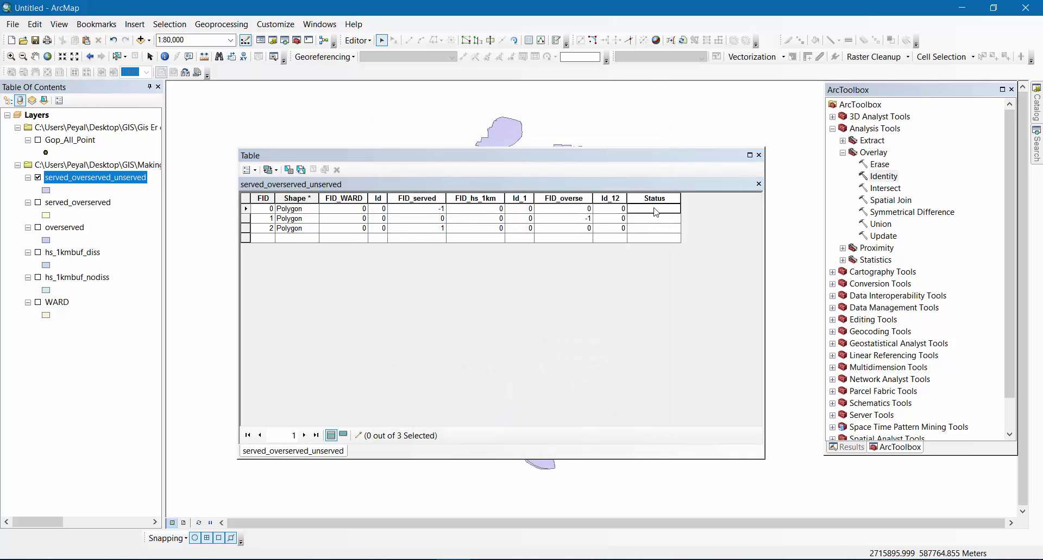
Highlight the FID 0 polygon on the map and set its Status to unserved
left_click(654, 209)
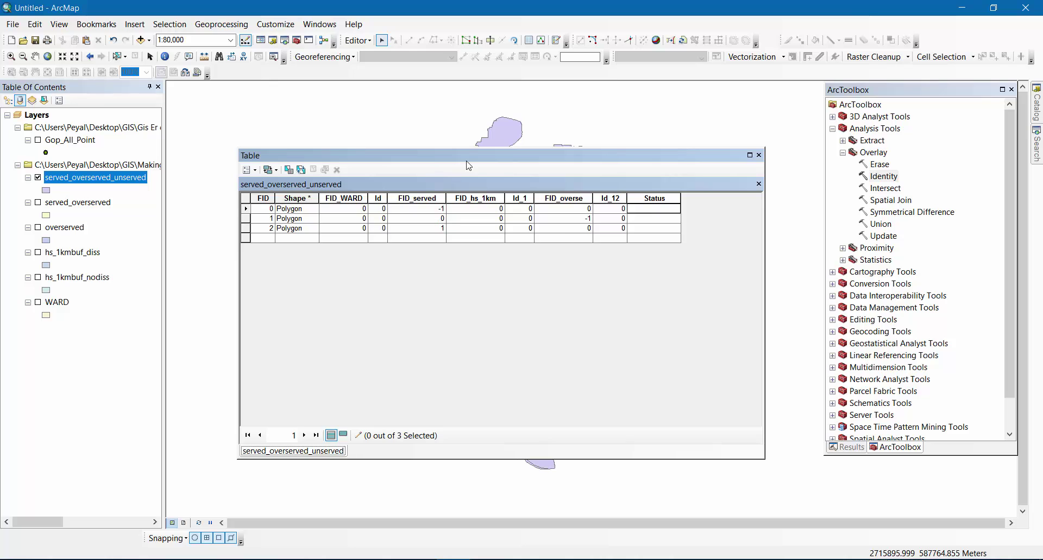
left_click_drag(465, 161, 733, 218)
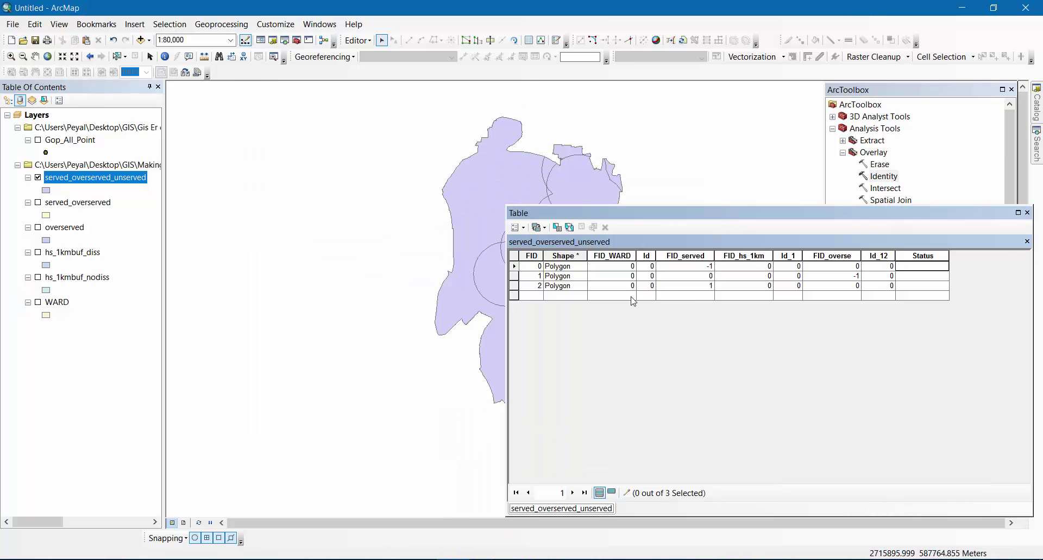
left_click(516, 268)
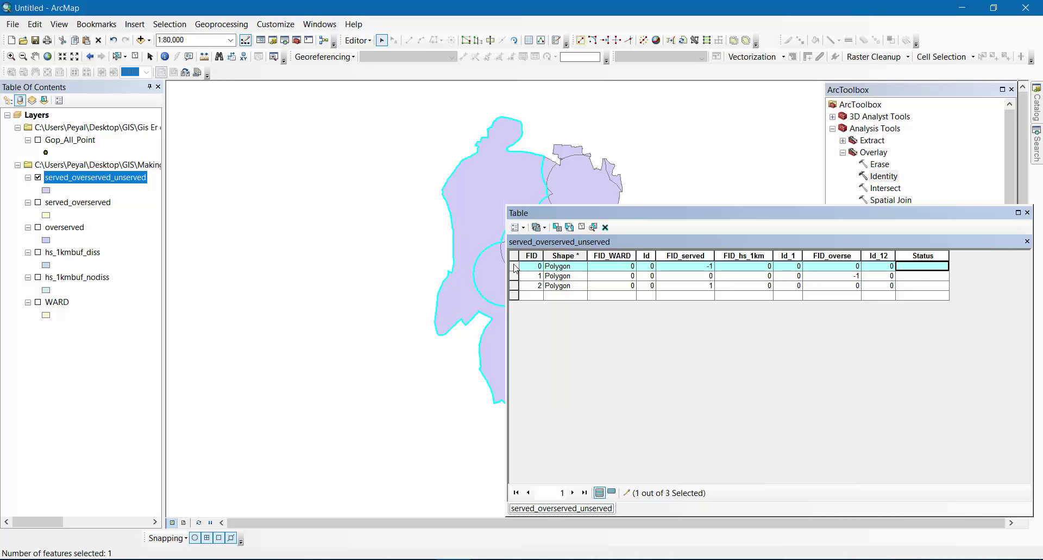
left_click(917, 267)
left_click_drag(651, 208, 751, 203)
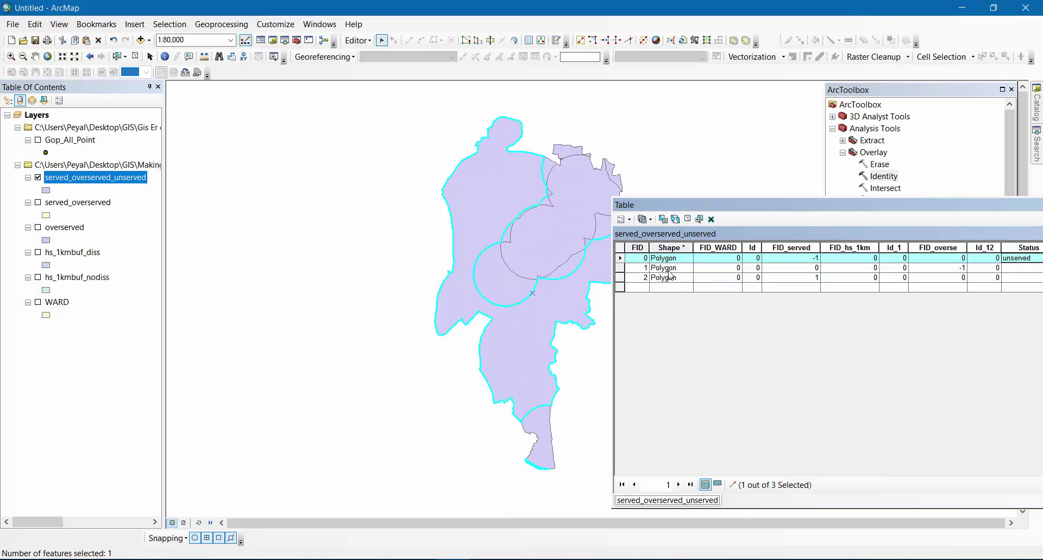
Compare the FID 1 and FID 2 polygons on the map, and set their Status to served and overserved respectively
left_click(619, 268)
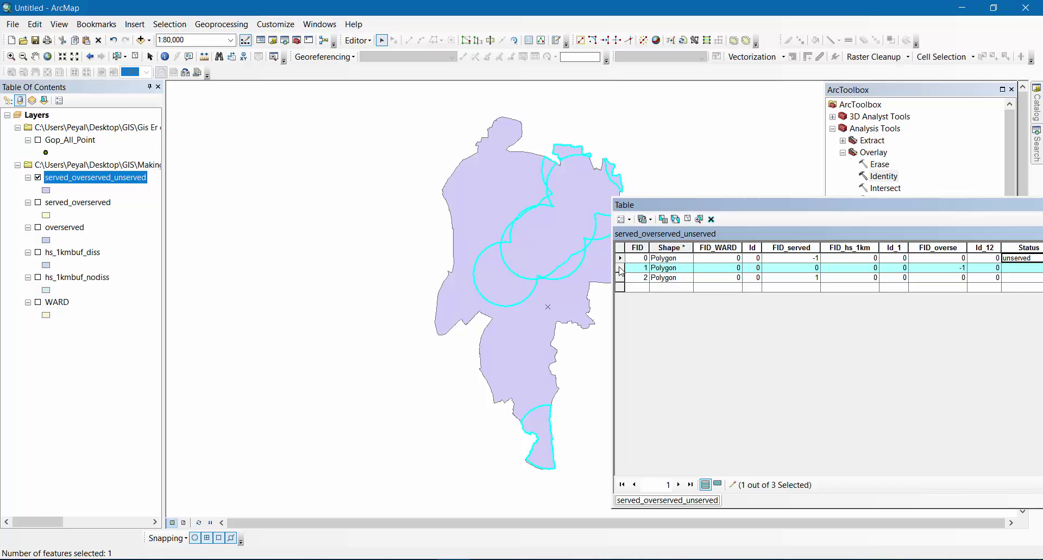
left_click(620, 279)
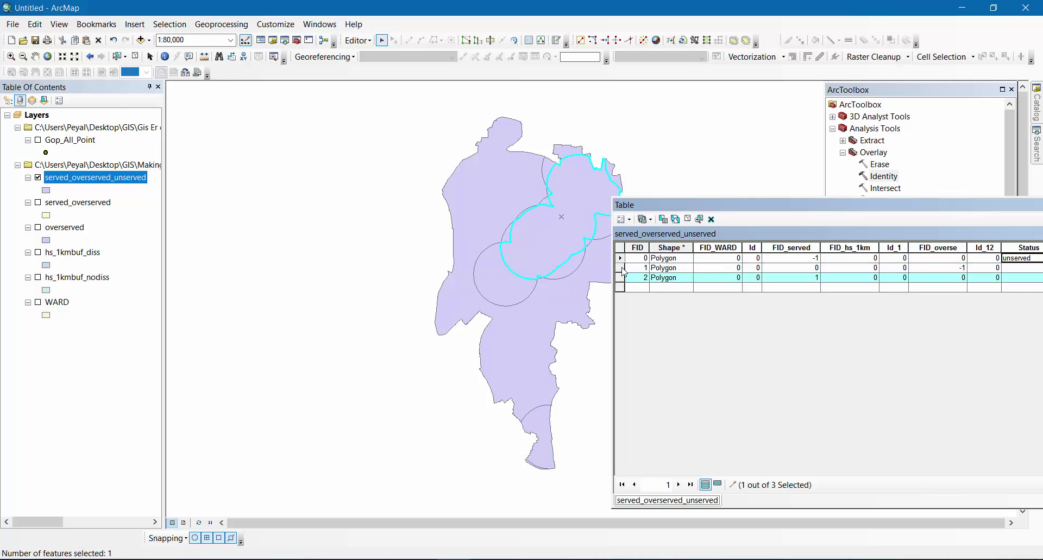
left_click(622, 268)
left_click(622, 278)
left_click(629, 270)
left_click(621, 278)
left_click_drag(921, 209, 762, 288)
left_click(785, 268)
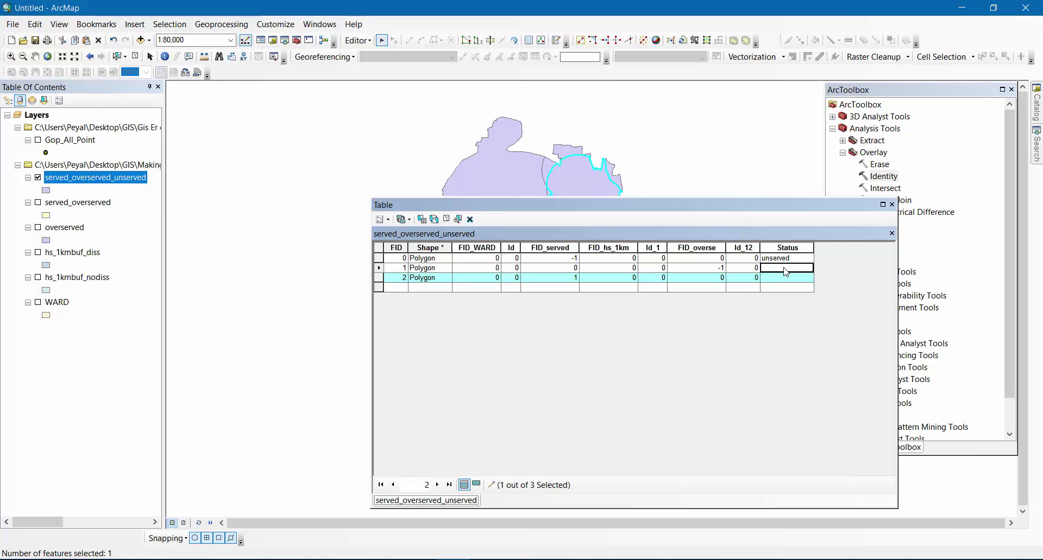
type("served")
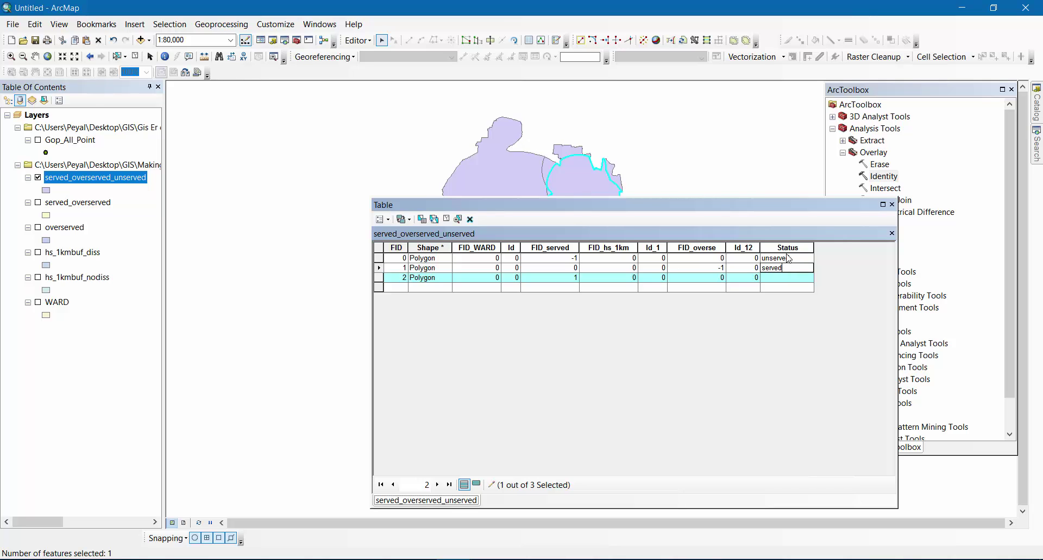
left_click(788, 278)
type("overserved")
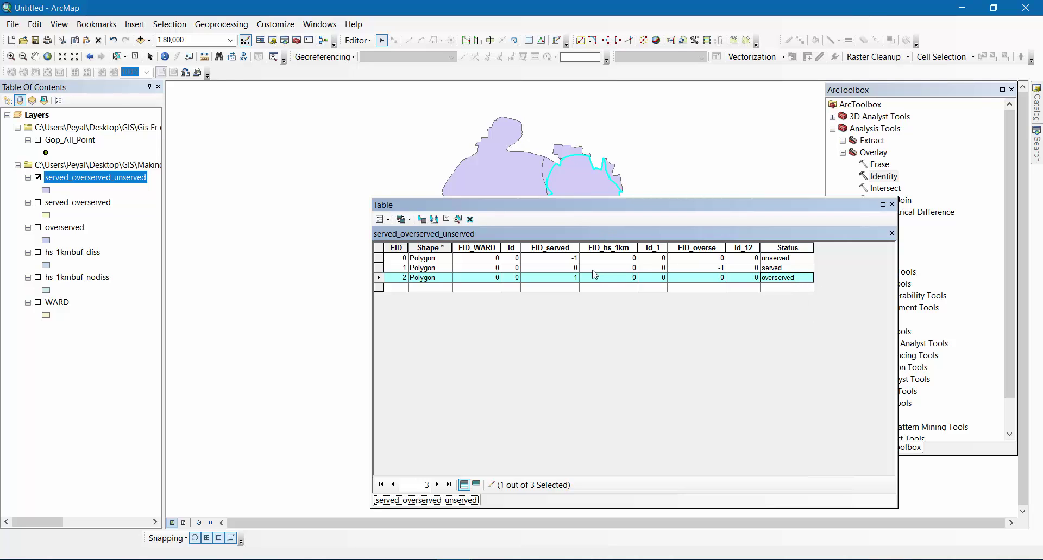
Stop the edit session and save the Status edits
left_click(358, 40)
left_click(379, 71)
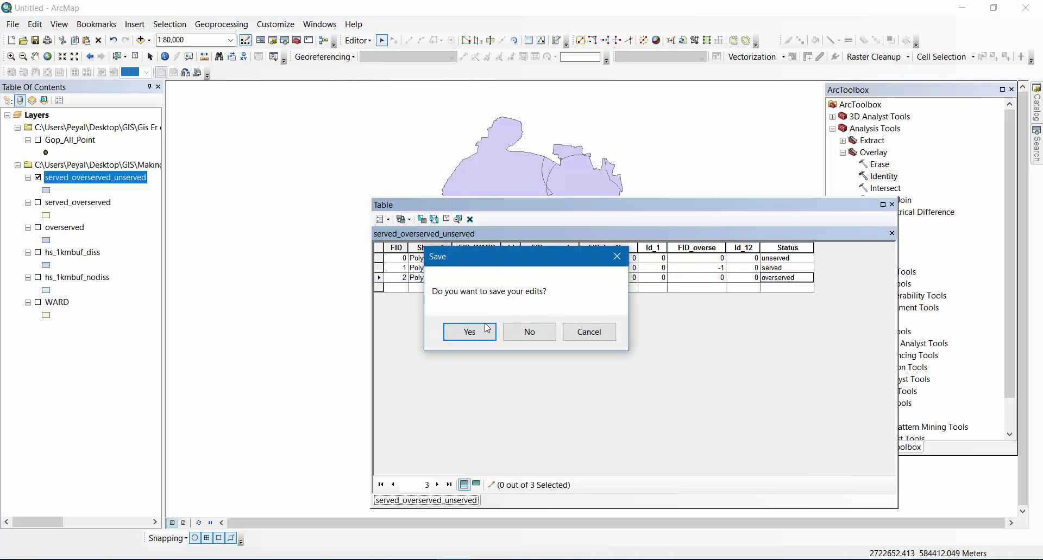
left_click(468, 332)
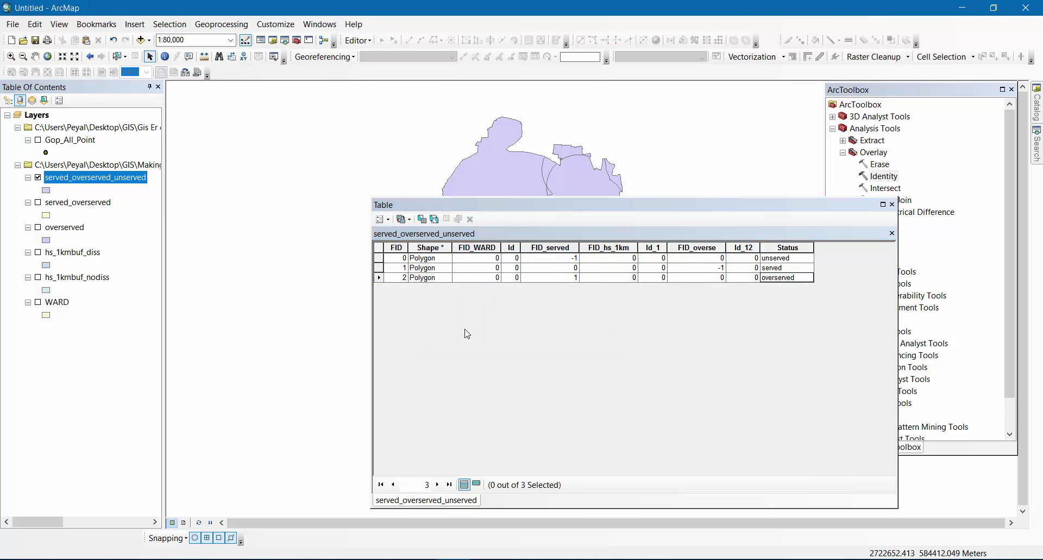
Close the attribute table and symbolize the served_overserved_unserved layer by unique values of the Status field, adding all its values
left_click(892, 204)
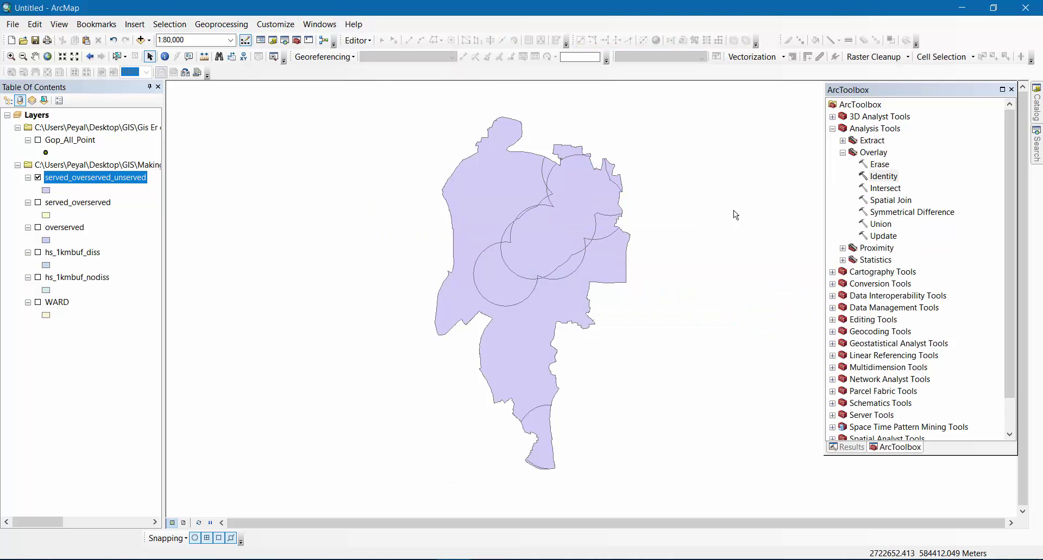
right_click(100, 182)
left_click(163, 443)
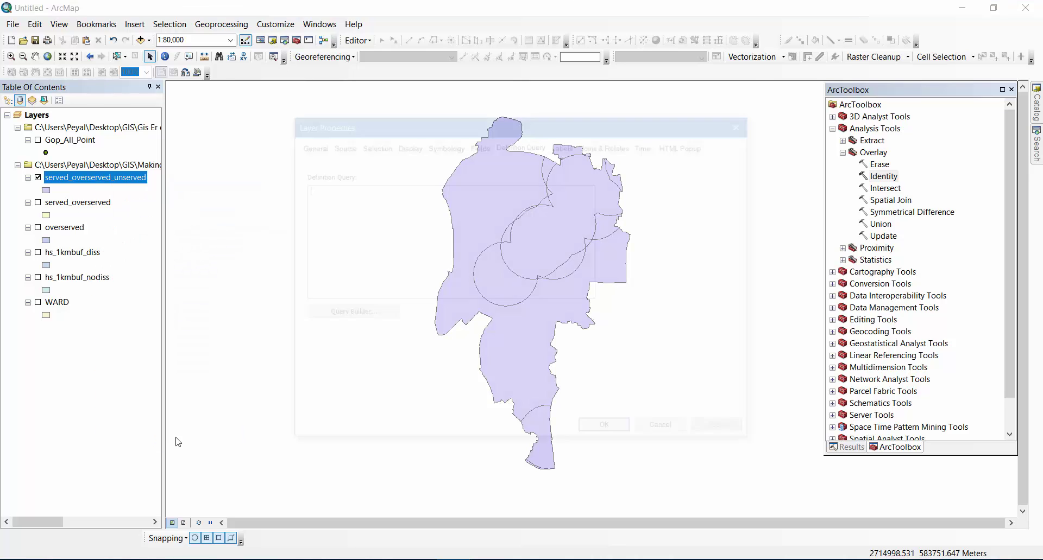
left_click(440, 144)
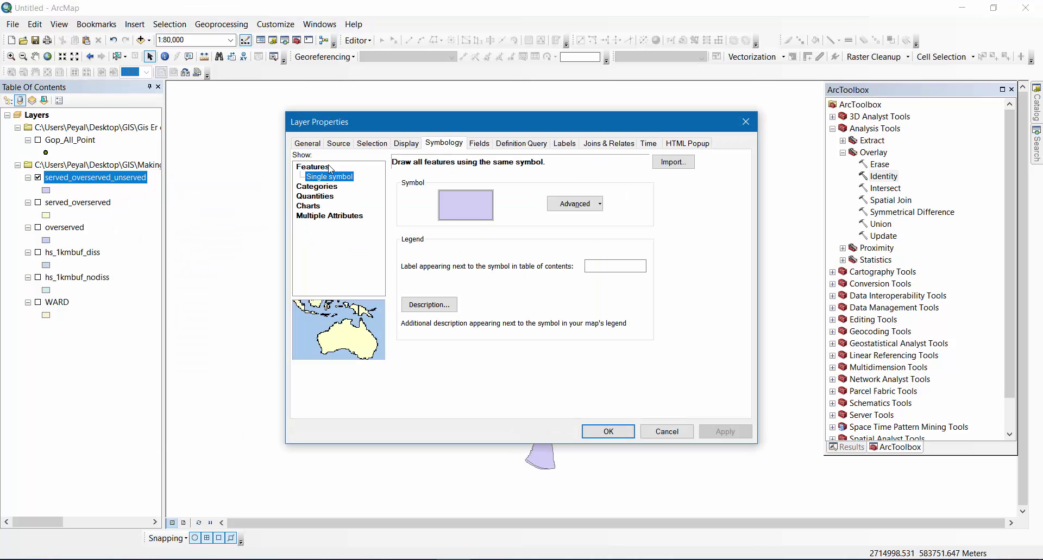
left_click(311, 187)
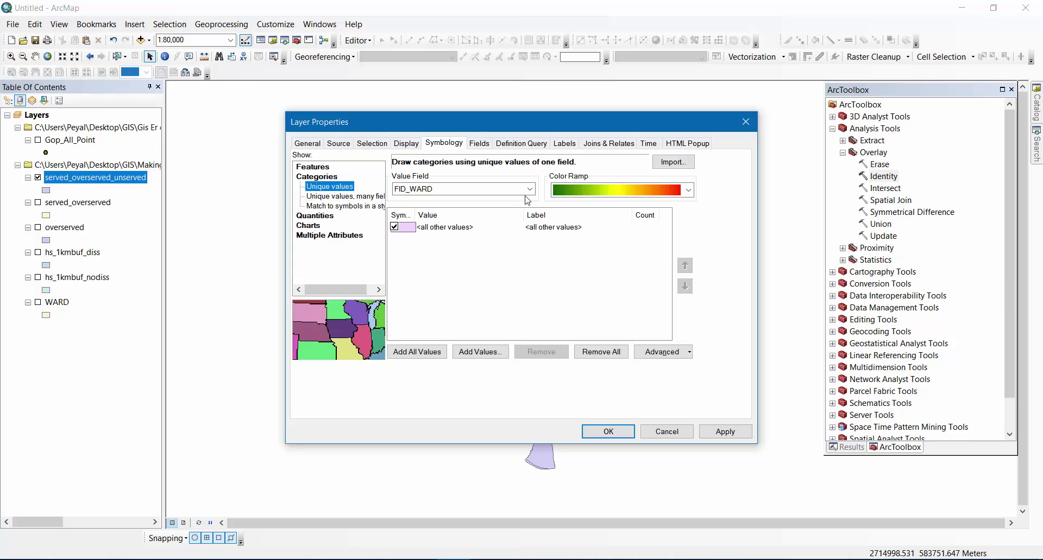
left_click(530, 189)
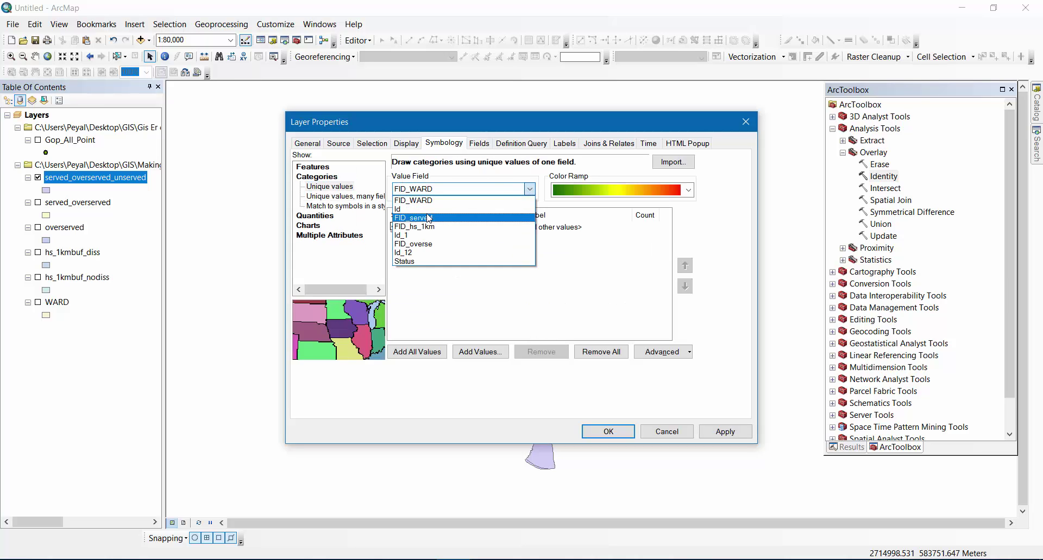
left_click(405, 261)
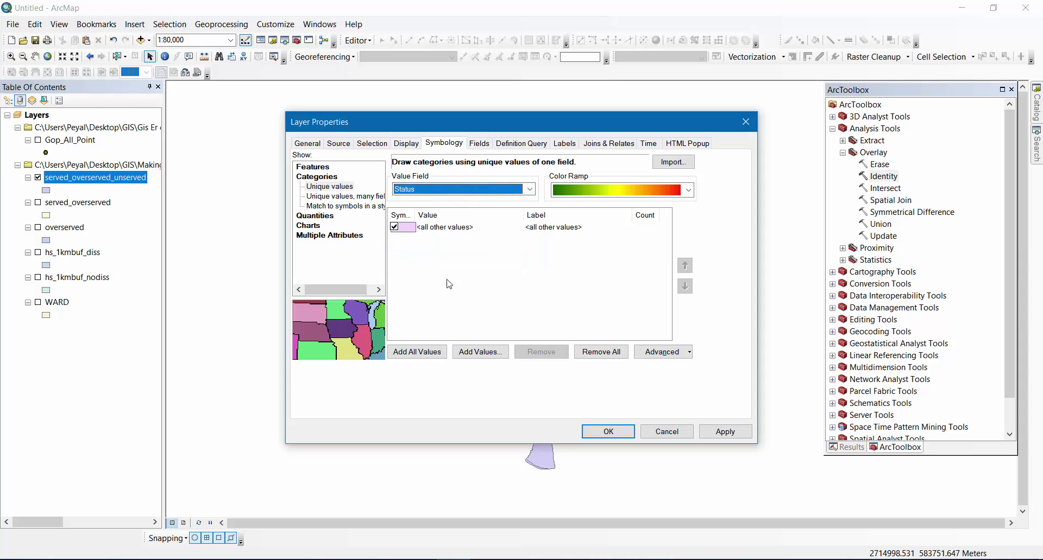
left_click(410, 353)
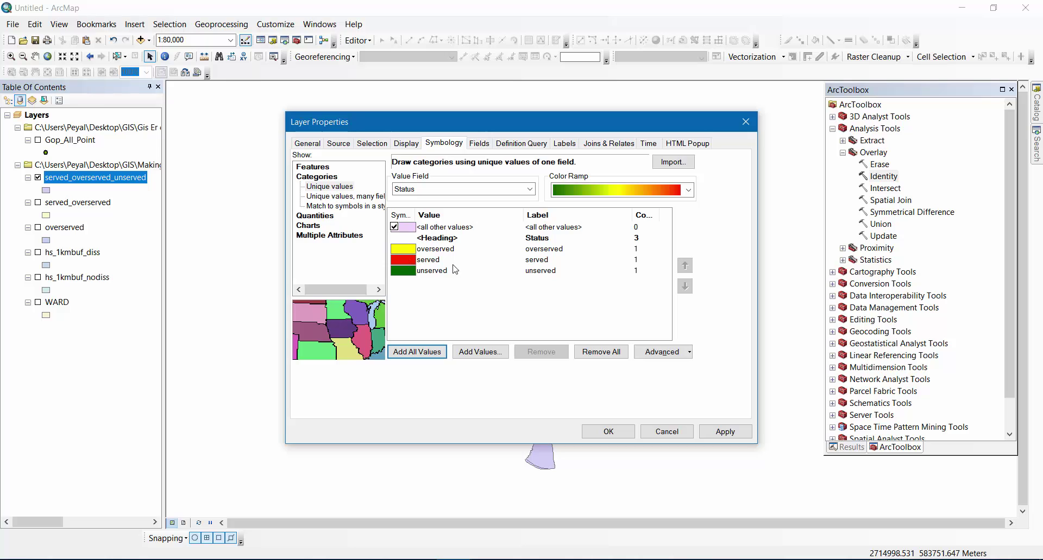
left_click(609, 432)
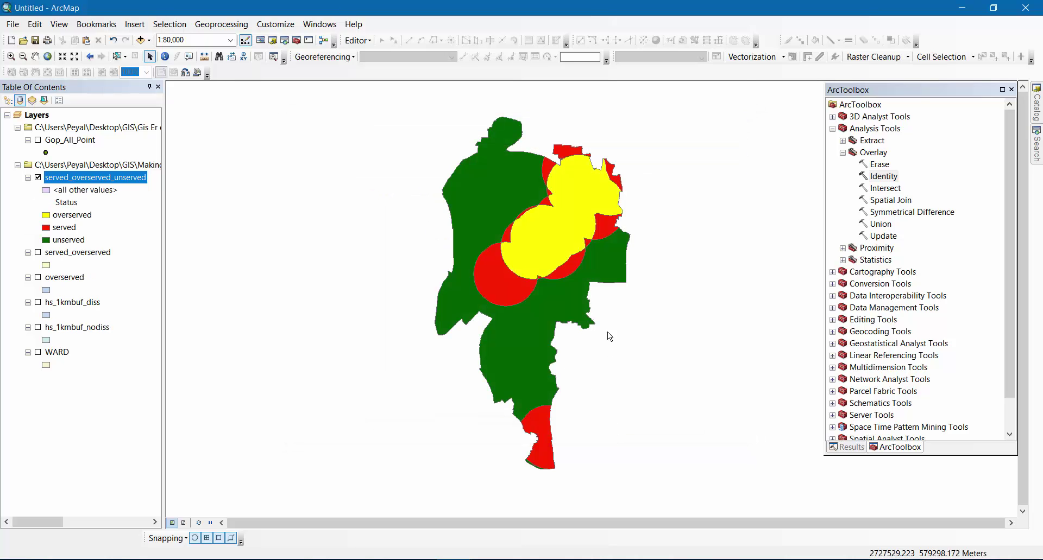